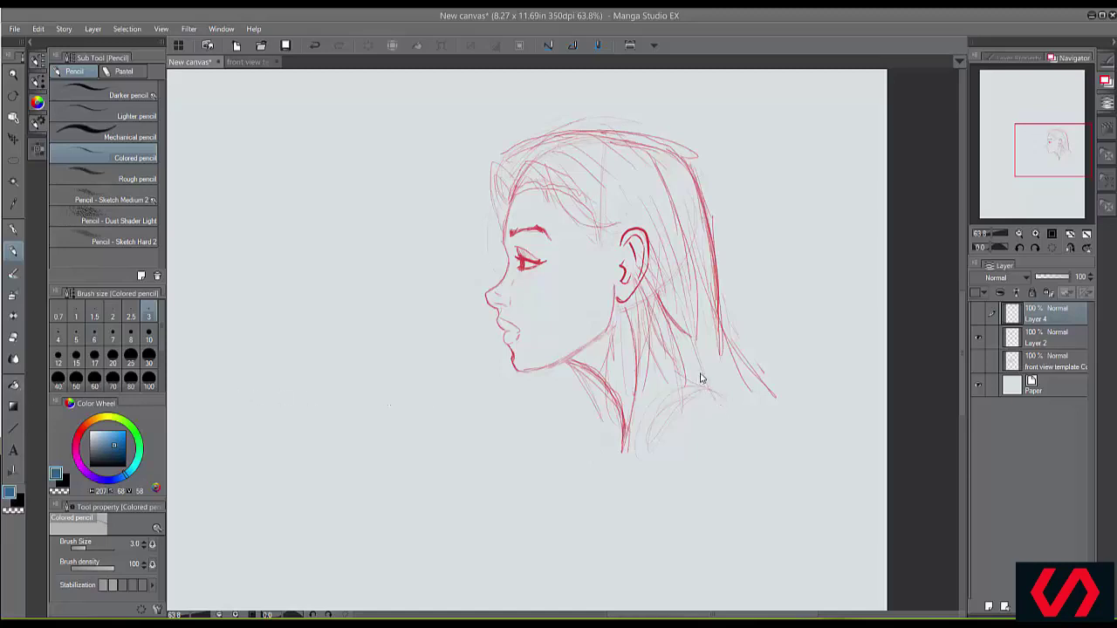
Show the front view template layer with its guide lines and hide the red profile sketch on Layer 2
left_click(977, 362)
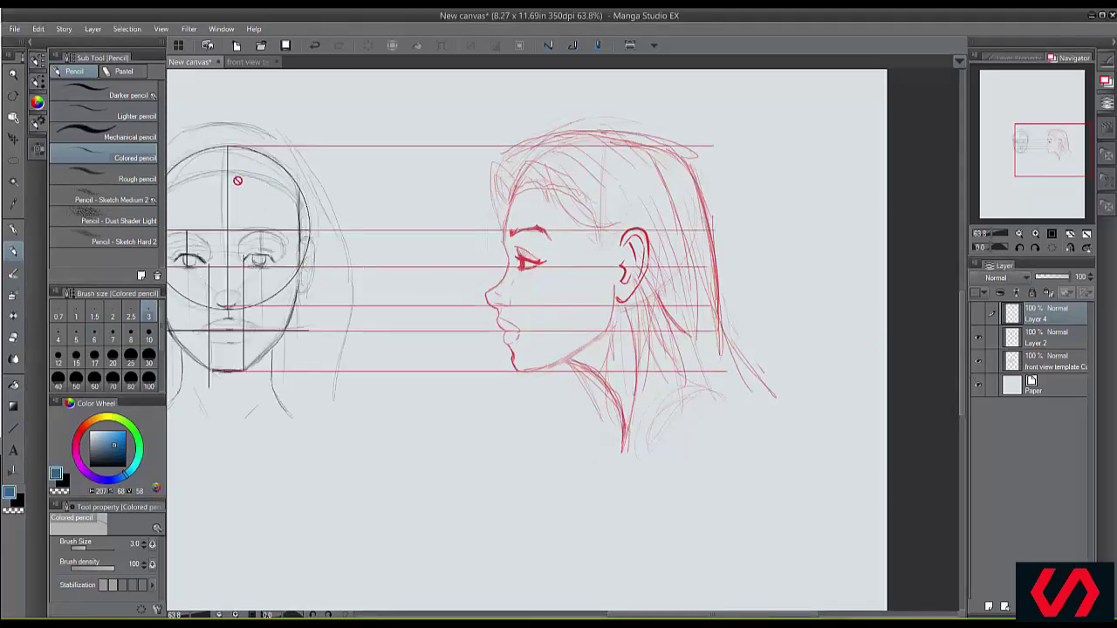
left_click_drag(307, 242, 379, 235)
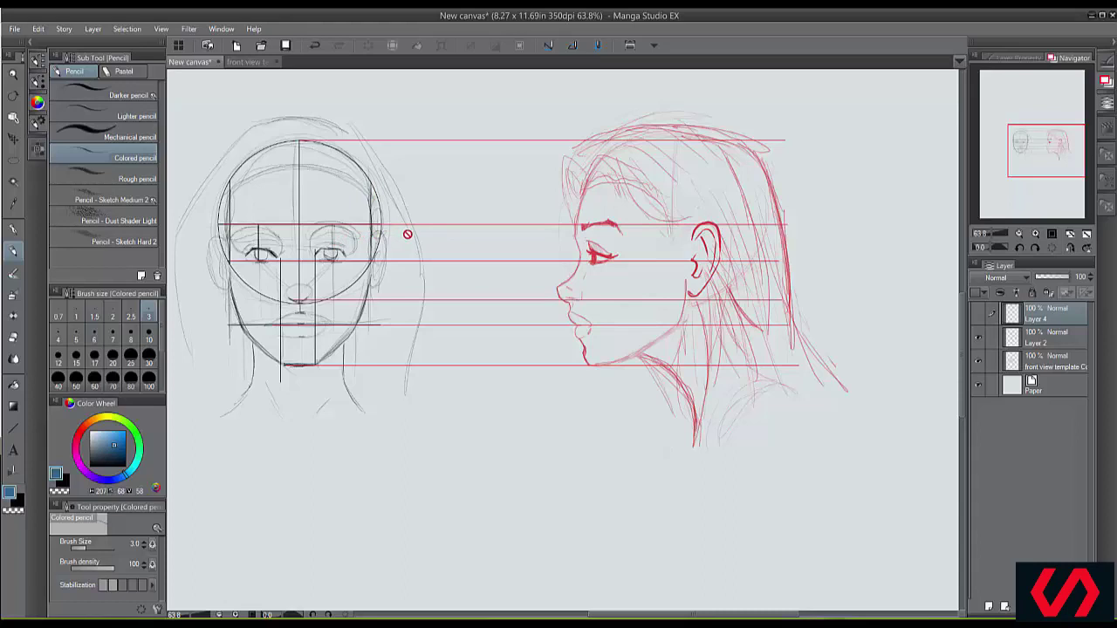
left_click(979, 317)
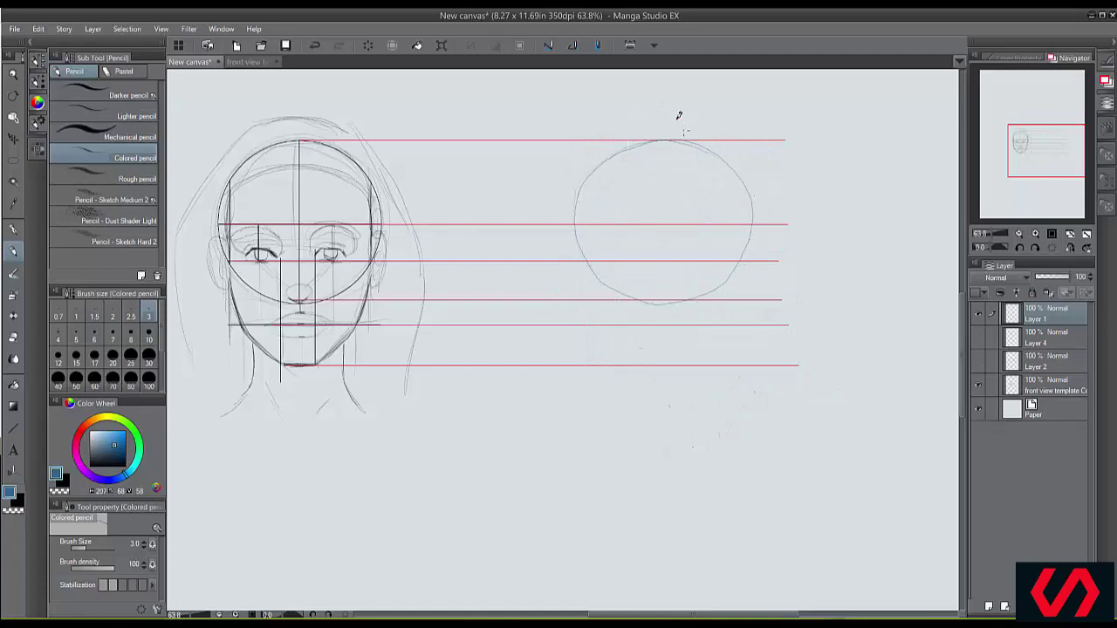
left_click(24, 155)
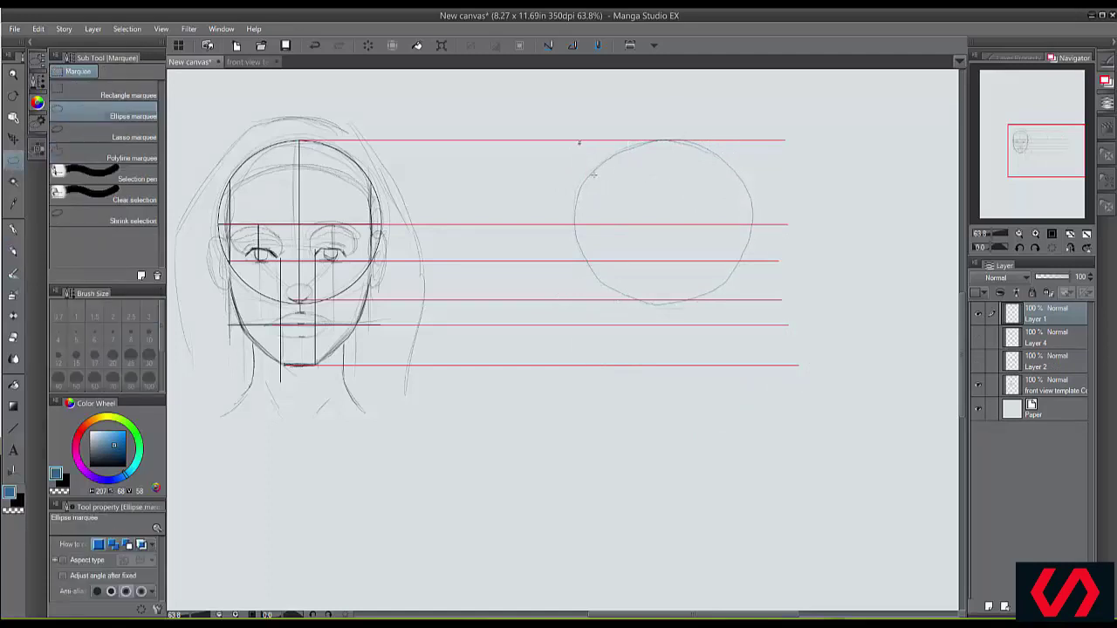
mouse_move(579, 140)
left_mouse_down()
mouse_move(679, 268)
mouse_move(753, 292)
left_mouse_up()
left_click(593, 305)
left_click_drag(590, 179, 593, 183)
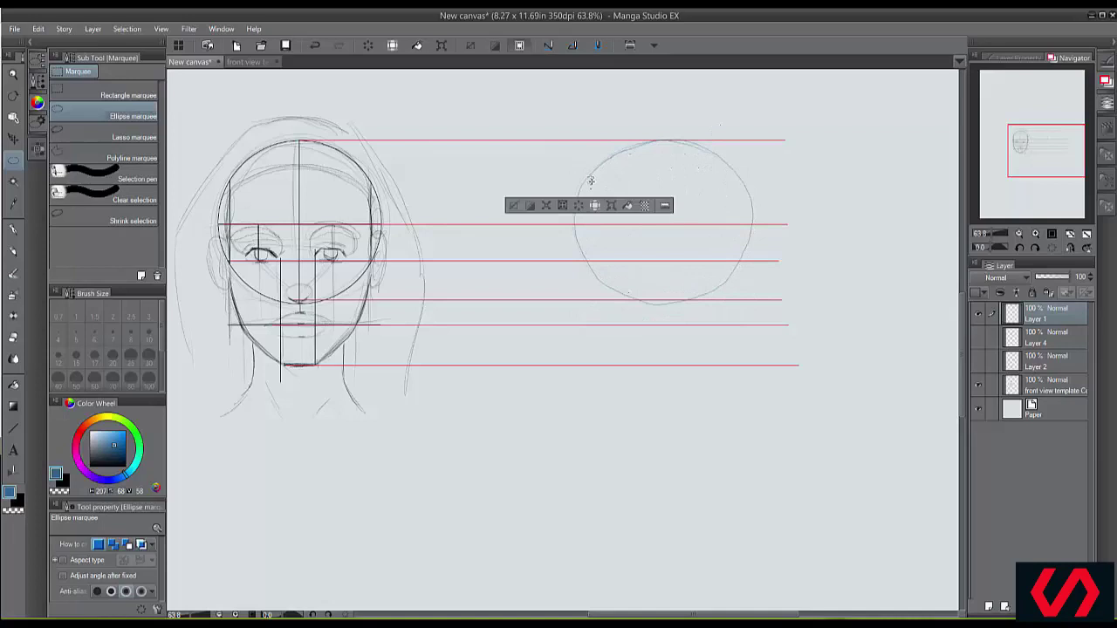
left_click(514, 207)
Draw a vertical face line from the circle's front edge to the chin line, and vertical guides for the ear inside the circle
left_click(12, 250)
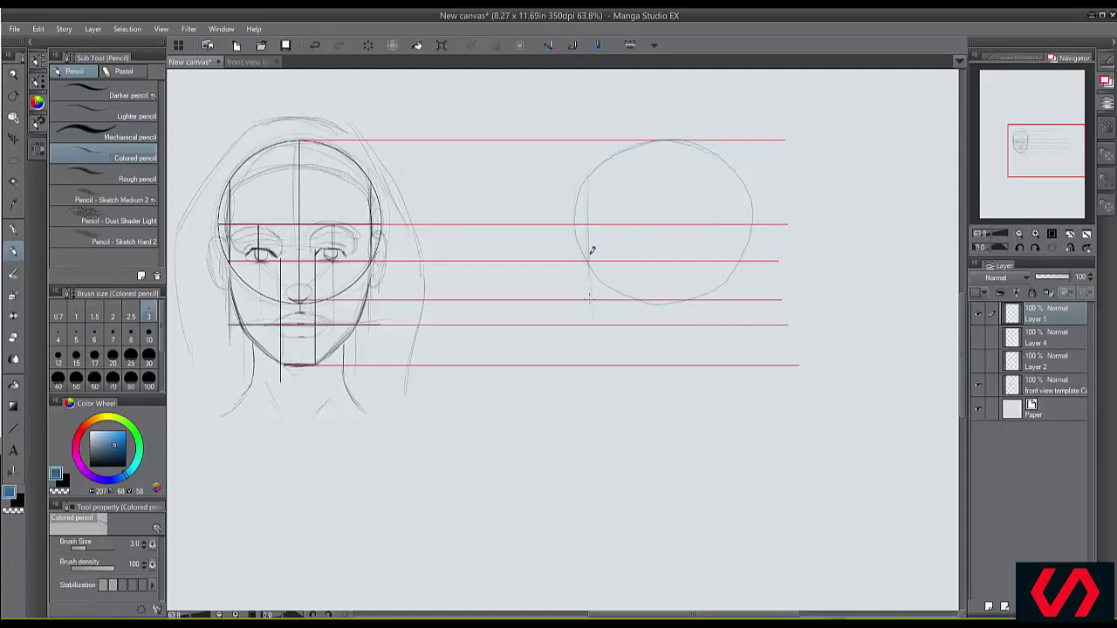
left_click_drag(589, 250, 593, 356)
left_click_drag(709, 174, 711, 281)
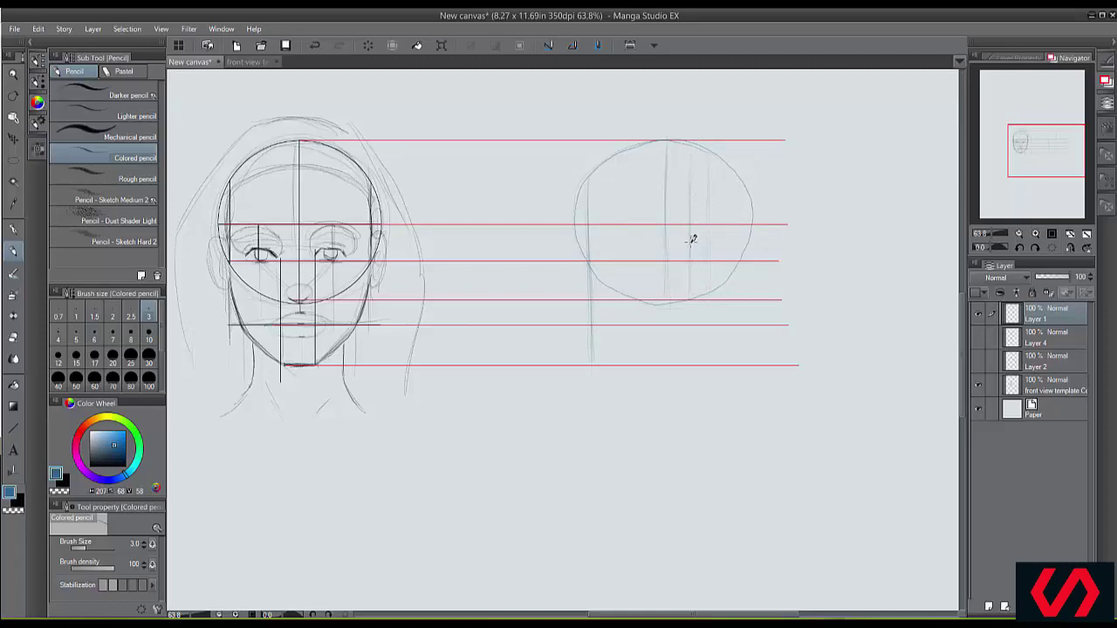
Sketch the ear behind the circle's centre line, between the brow line and the nose line
mouse_move(691, 234)
left_mouse_down()
mouse_move(711, 222)
mouse_move(723, 240)
mouse_move(698, 292)
mouse_move(717, 268)
mouse_move(694, 272)
left_mouse_up()
mouse_move(702, 230)
left_mouse_down()
mouse_move(721, 242)
mouse_move(695, 271)
left_mouse_up()
scroll(612, 326, "up", 3)
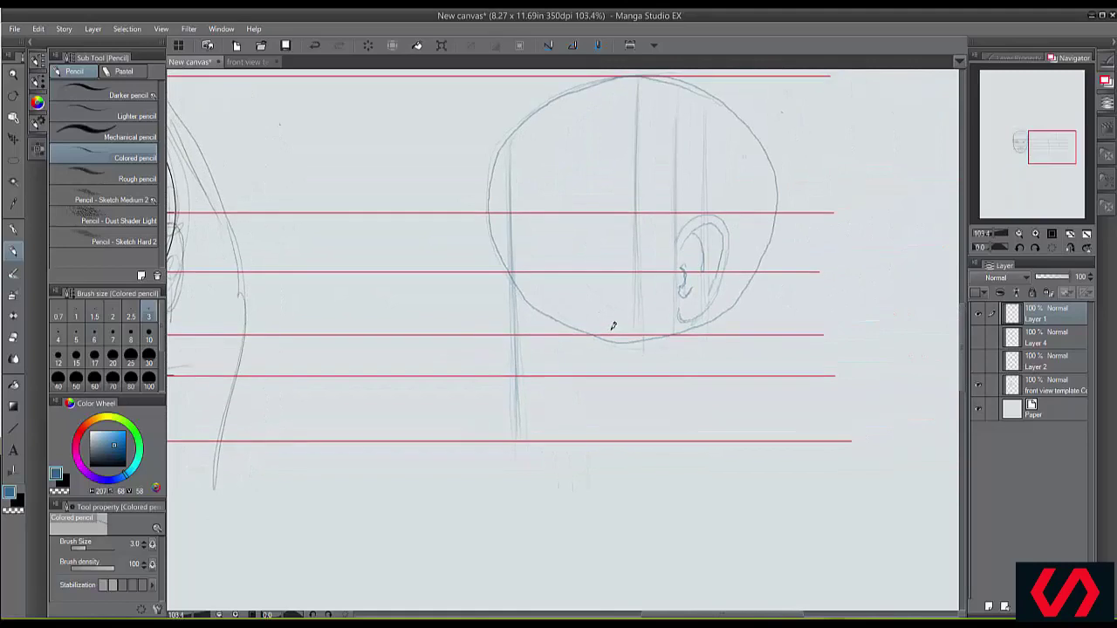
Erase a gap in the face line near the mouth line and sketch a diagonal guide from the eye line toward the chin line
left_click_drag(612, 325, 882, 309)
left_click_drag(794, 302, 717, 288)
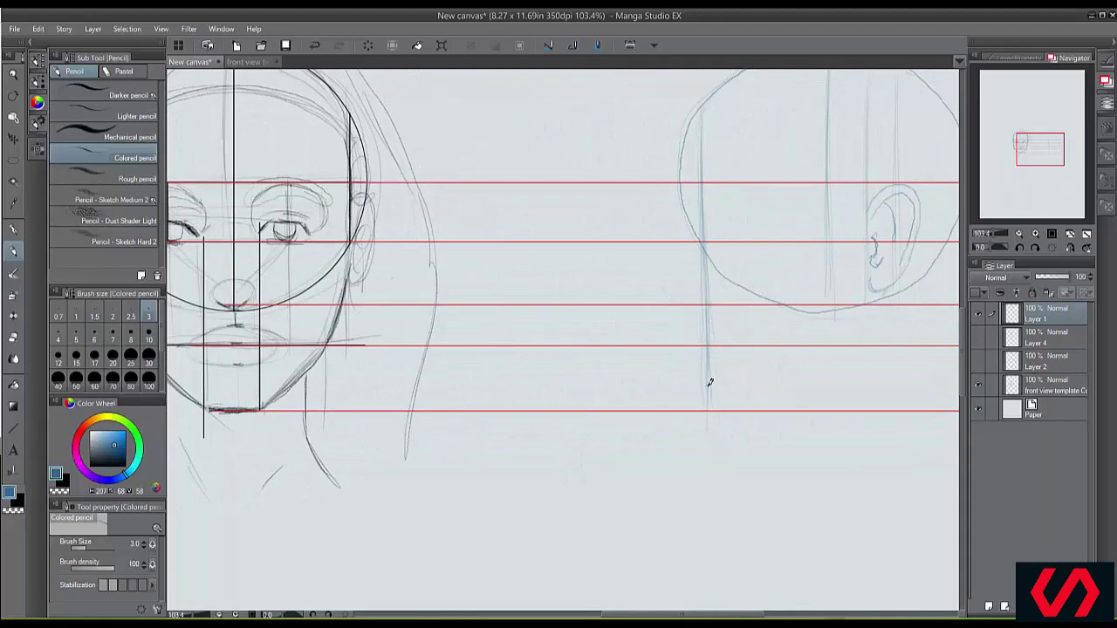
left_click_drag(765, 402, 564, 389)
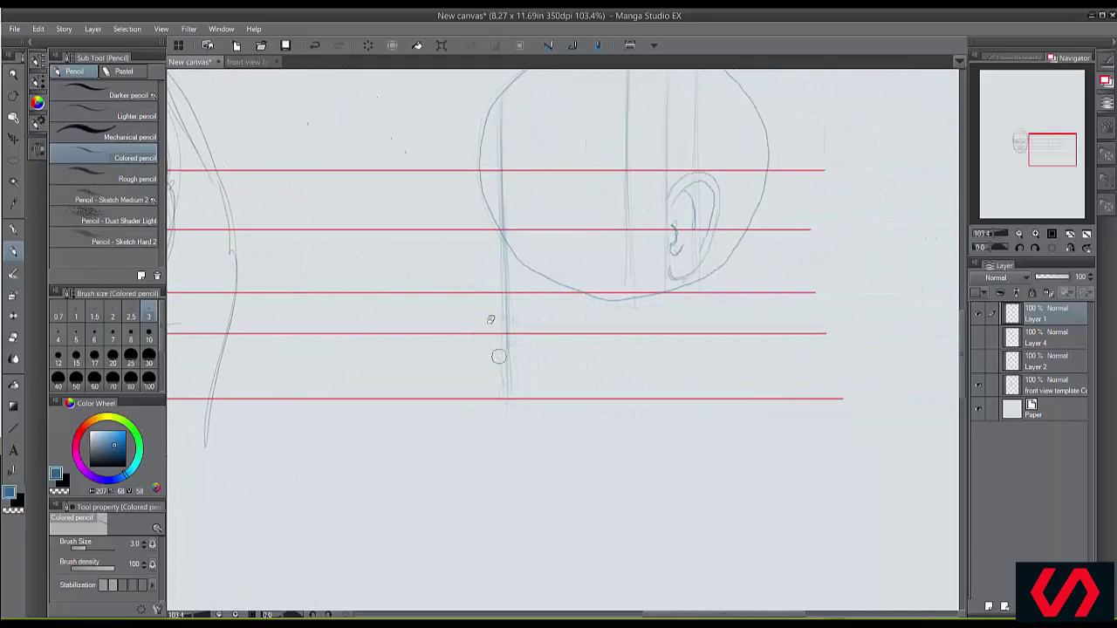
left_click_drag(497, 317, 510, 335)
left_click_drag(559, 332, 586, 387)
left_click_drag(509, 247, 541, 305)
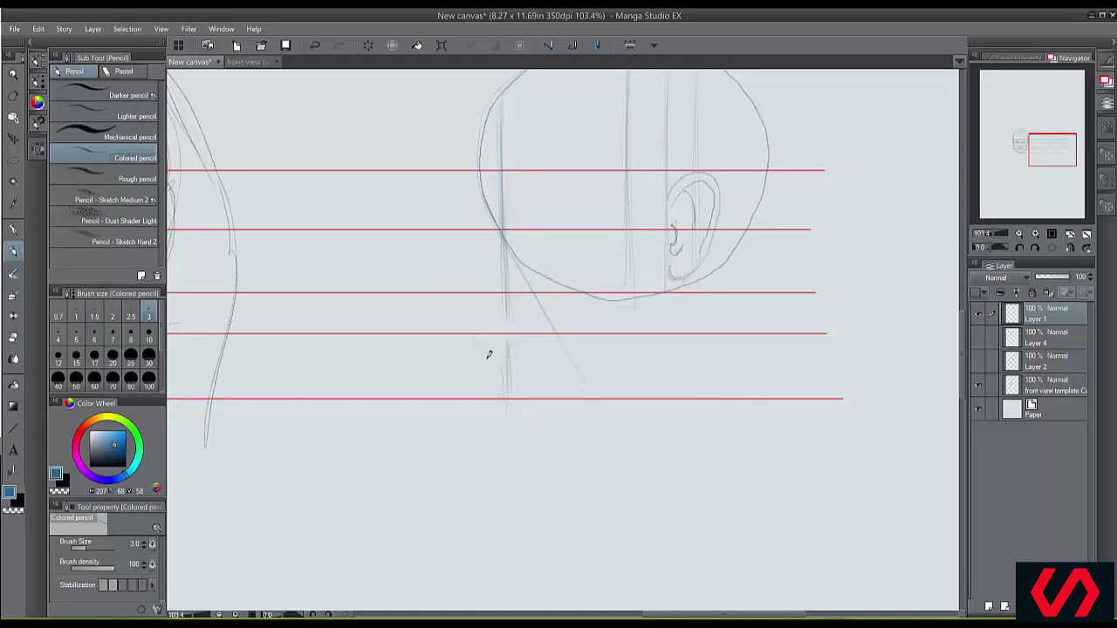
Try to rough in the nose tip in front of the face line with a slanted line running down to the chin
left_click_drag(464, 314, 508, 394)
left_click_drag(503, 224, 468, 290)
left_click_drag(503, 225, 471, 279)
left_click_drag(497, 257, 458, 299)
left_click_drag(489, 254, 717, 250)
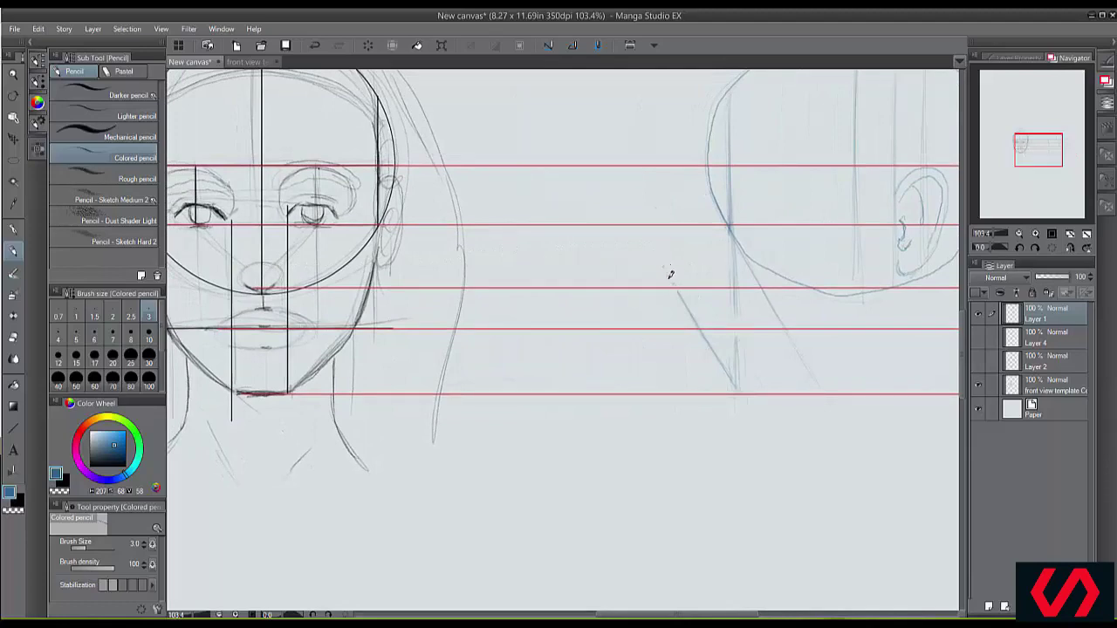
mouse_move(683, 285)
left_mouse_down()
mouse_move(664, 269)
mouse_move(695, 286)
left_mouse_up()
key("ctrl+z")
Draw vertical guides for the nose tip and the eye, and erase the rough nose and diagonal lines below the circle
scroll(727, 243, "down", 3)
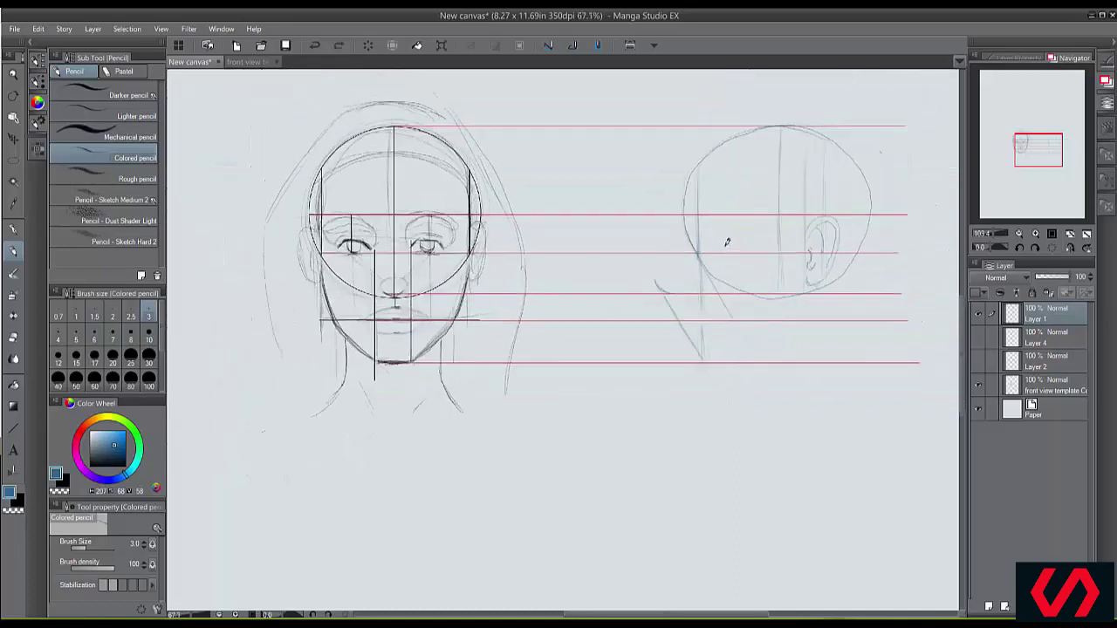
scroll(727, 243, "right", 3)
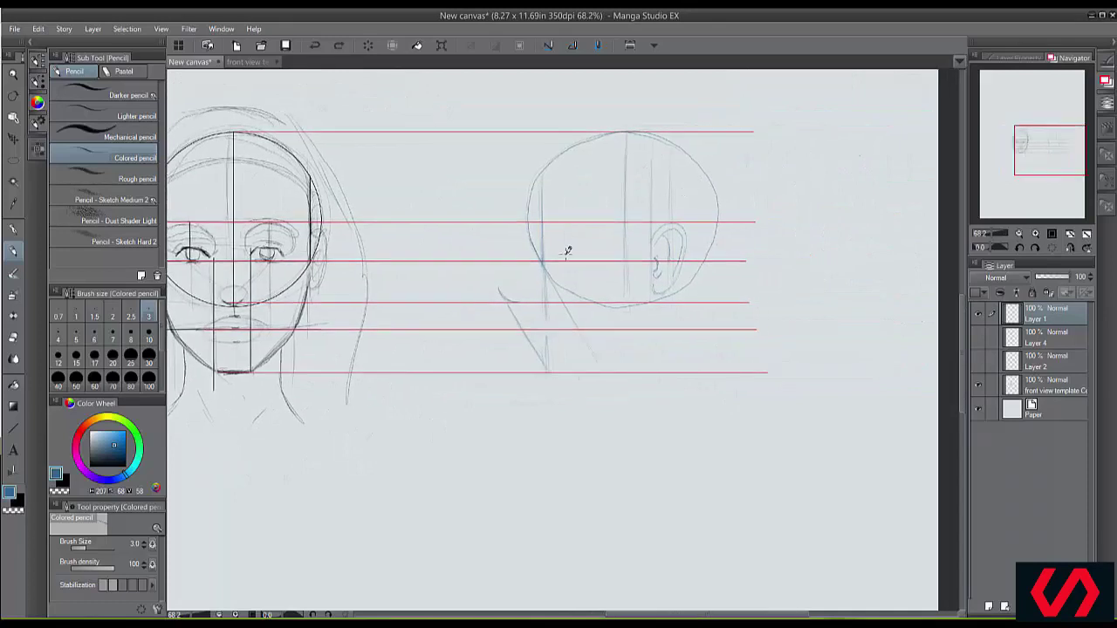
scroll(568, 251, "up", 4)
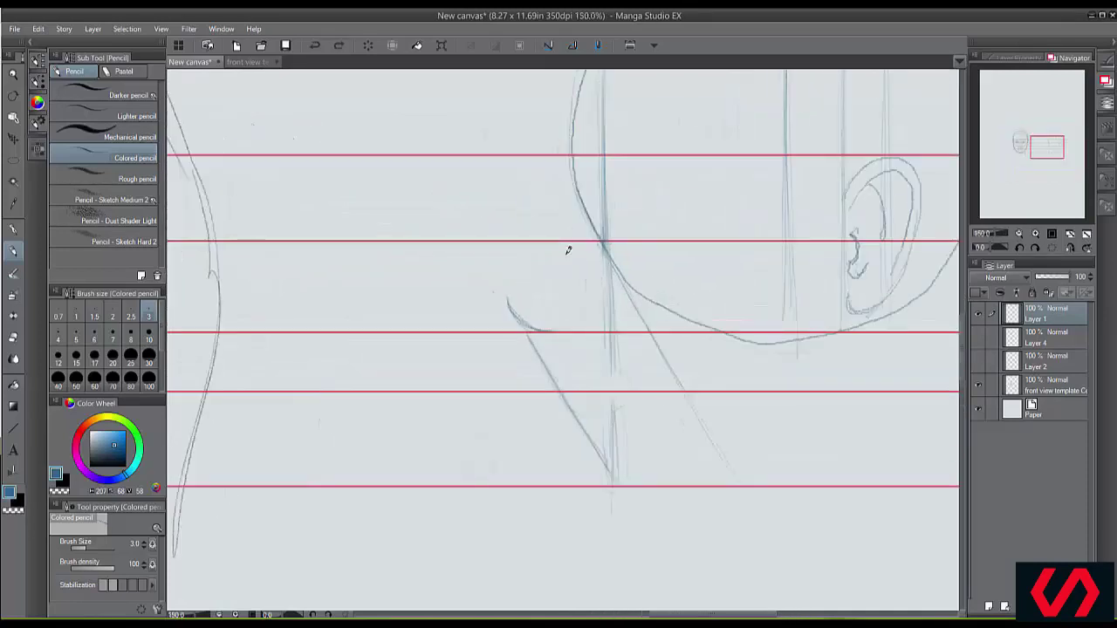
left_click_drag(604, 167, 606, 175)
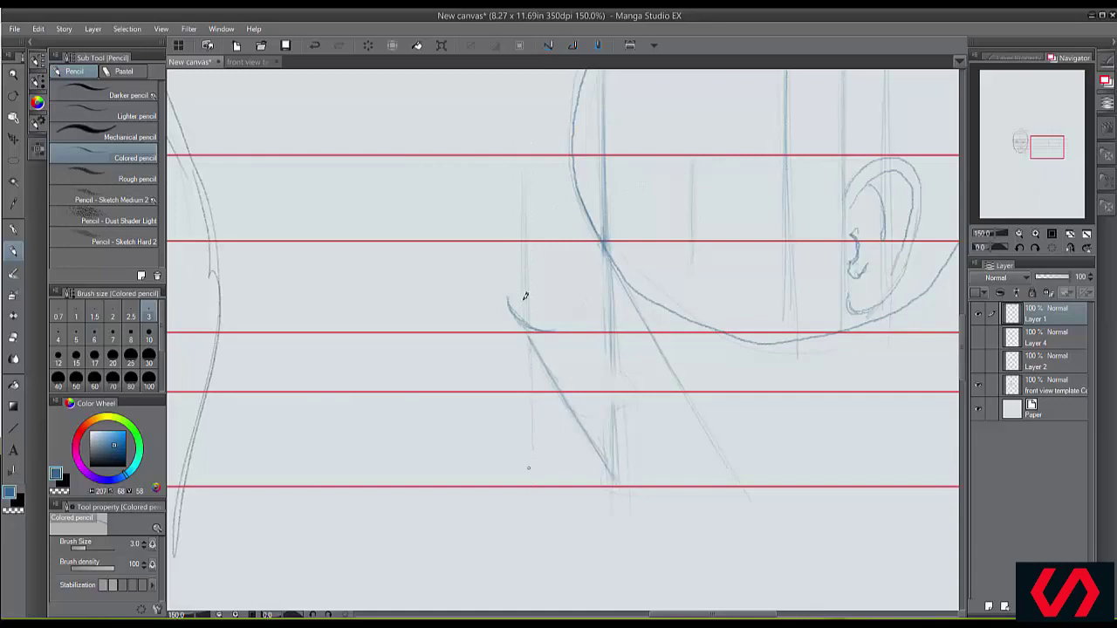
mouse_move(515, 303)
left_mouse_down()
mouse_move(546, 327)
mouse_move(499, 304)
mouse_move(583, 429)
mouse_move(634, 466)
mouse_move(641, 355)
mouse_move(611, 327)
mouse_move(605, 287)
mouse_move(615, 458)
mouse_move(708, 372)
mouse_move(672, 364)
mouse_move(652, 340)
mouse_move(730, 494)
left_mouse_up()
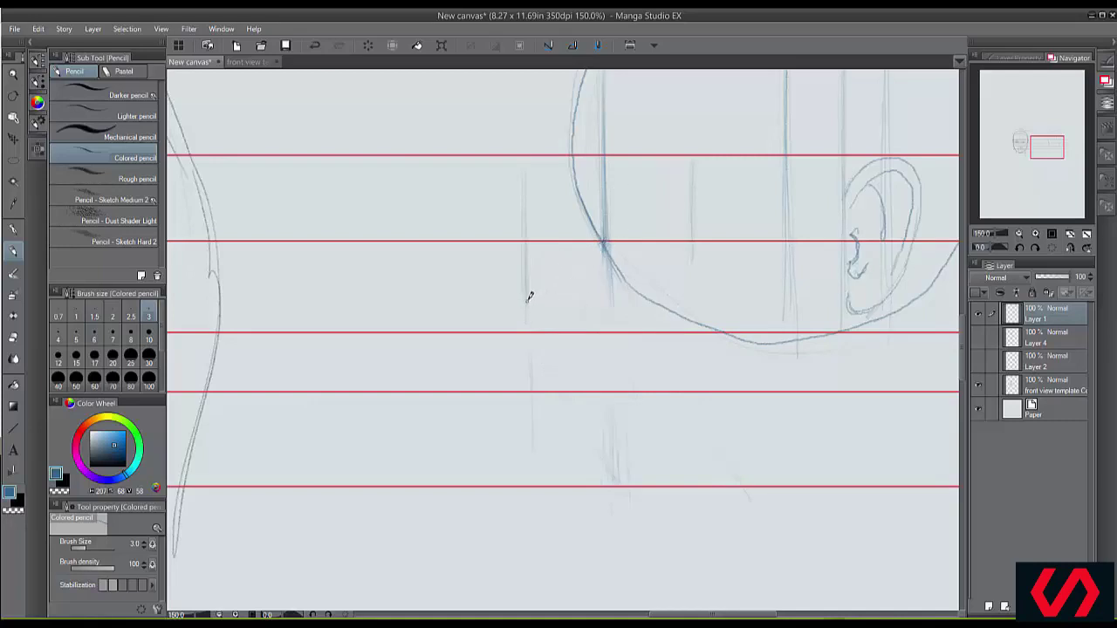
Sketch the nose profile with a slanted line from its base to the chin, and mark the front curve of the eye
mouse_move(605, 239)
left_mouse_down()
mouse_move(568, 283)
mouse_move(536, 298)
mouse_move(557, 292)
mouse_move(527, 308)
left_mouse_up()
mouse_move(598, 239)
left_mouse_down()
mouse_move(578, 278)
mouse_move(528, 303)
left_mouse_up()
left_click_drag(545, 363, 620, 479)
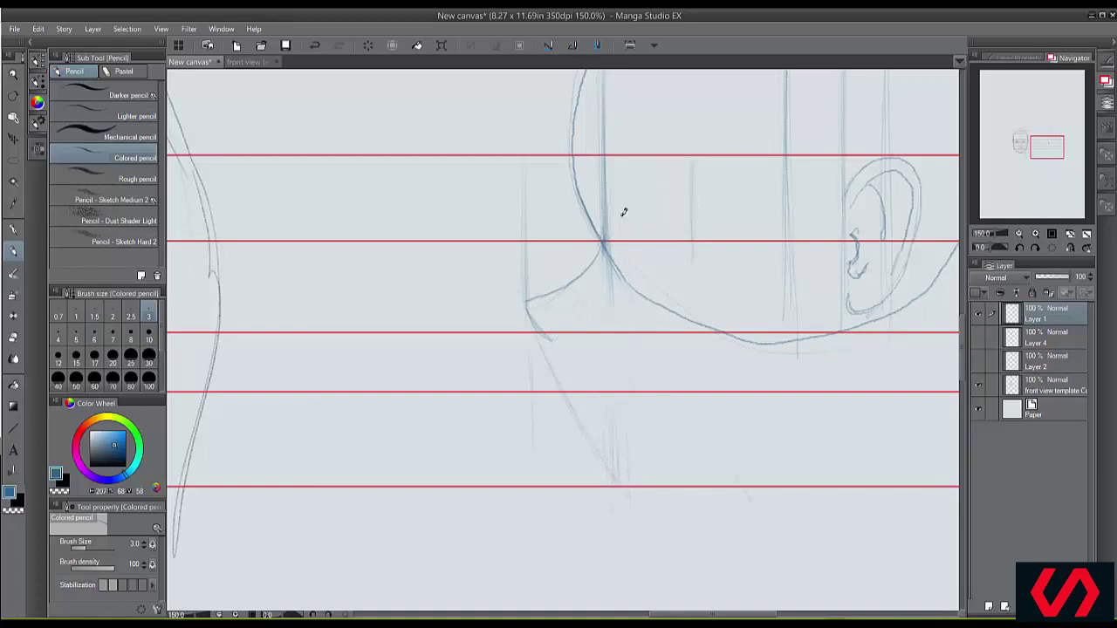
left_click_drag(621, 208, 621, 232)
Sketch a side-view eyeball diagram with eyelids, iris and lashes in front of the profile, and erase it
mouse_move(466, 168)
left_mouse_down()
mouse_move(444, 118)
mouse_move(335, 162)
left_mouse_up()
mouse_move(436, 109)
left_mouse_down()
mouse_move(379, 107)
mouse_move(338, 181)
mouse_move(357, 221)
mouse_move(465, 135)
left_mouse_up()
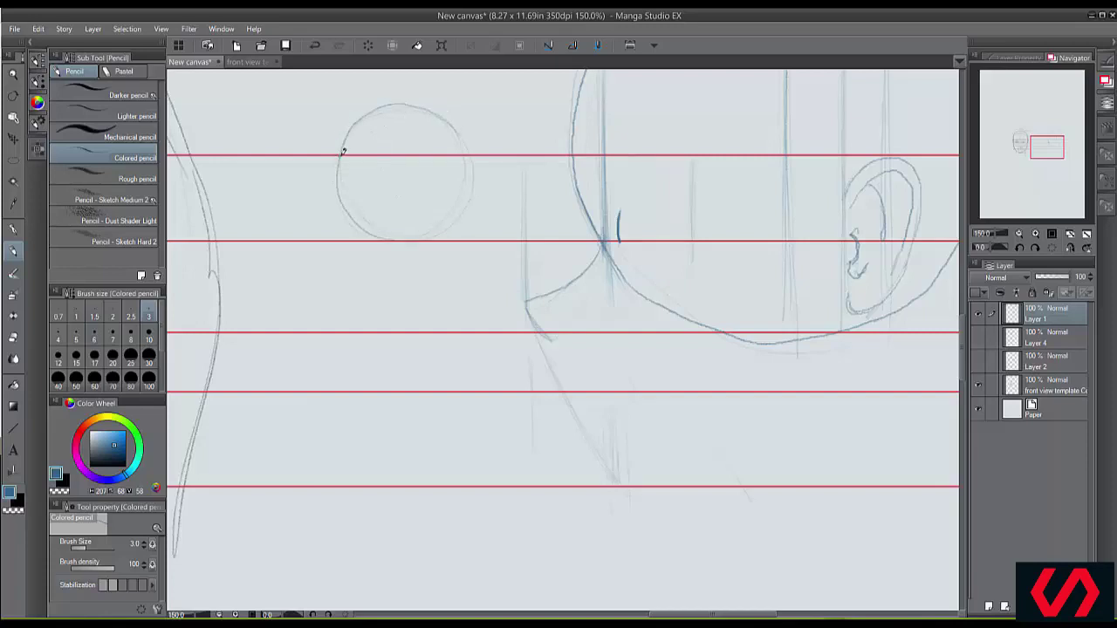
left_click_drag(338, 157, 338, 193)
mouse_move(333, 139)
left_mouse_down()
mouse_move(392, 175)
mouse_move(341, 198)
left_mouse_up()
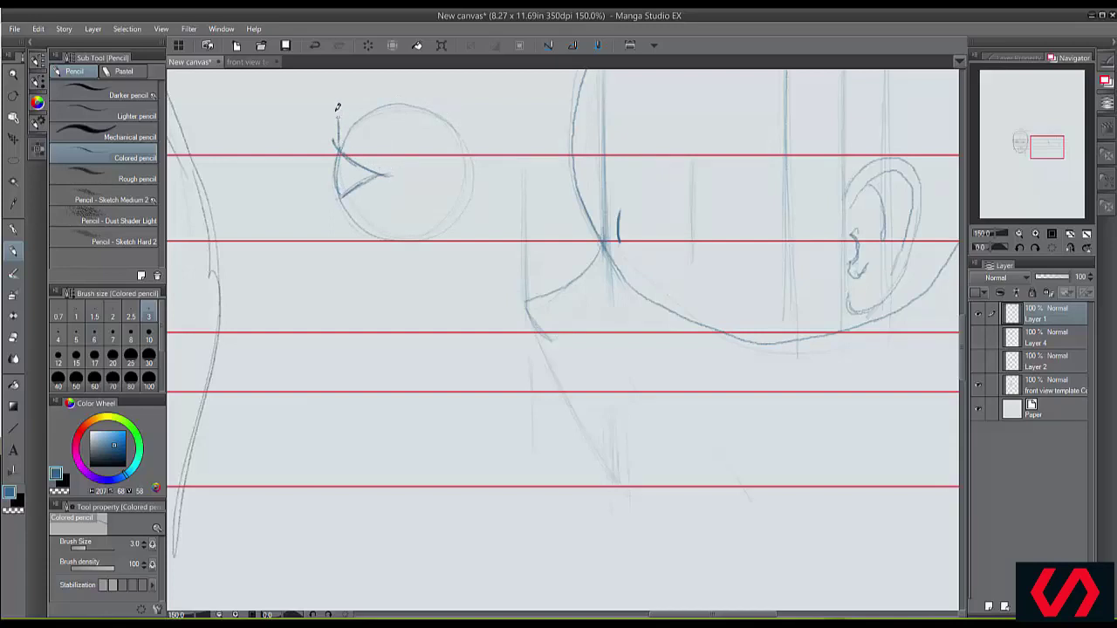
mouse_move(334, 108)
left_mouse_down()
mouse_move(390, 152)
mouse_move(344, 143)
mouse_move(333, 153)
mouse_move(340, 133)
mouse_move(350, 158)
mouse_move(331, 152)
mouse_move(370, 172)
left_mouse_up()
mouse_move(341, 188)
left_mouse_down()
mouse_move(329, 184)
mouse_move(356, 186)
mouse_move(342, 182)
mouse_move(340, 157)
mouse_move(349, 171)
left_mouse_up()
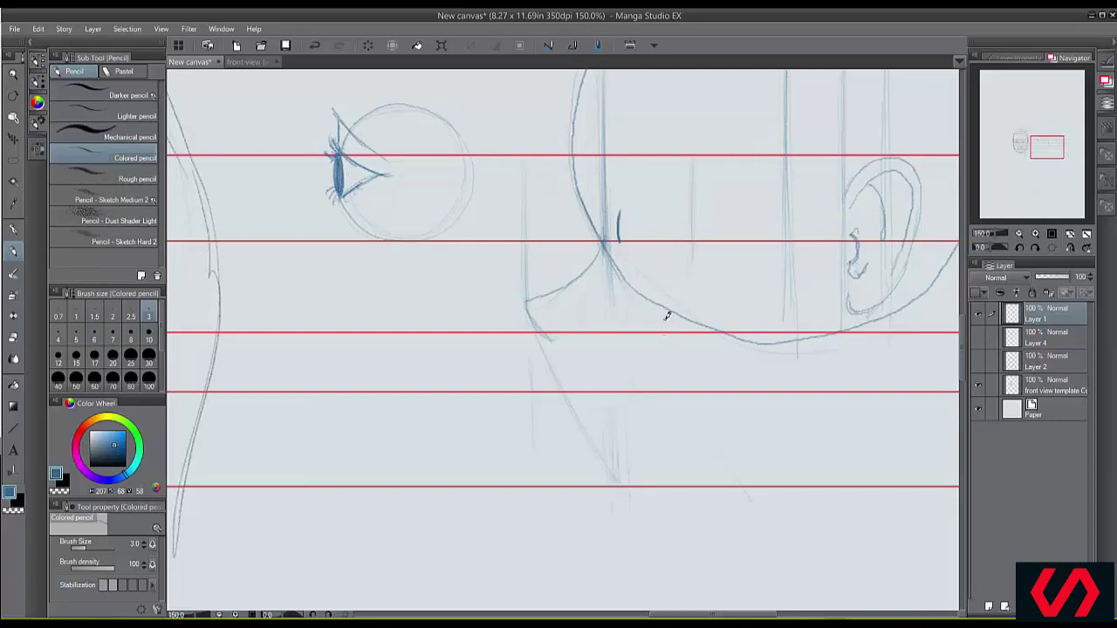
mouse_move(339, 144)
left_mouse_down()
mouse_move(337, 117)
mouse_move(373, 102)
mouse_move(373, 170)
mouse_move(398, 172)
mouse_move(377, 105)
mouse_move(448, 136)
mouse_move(473, 170)
left_mouse_up()
left_click_drag(449, 227, 463, 153)
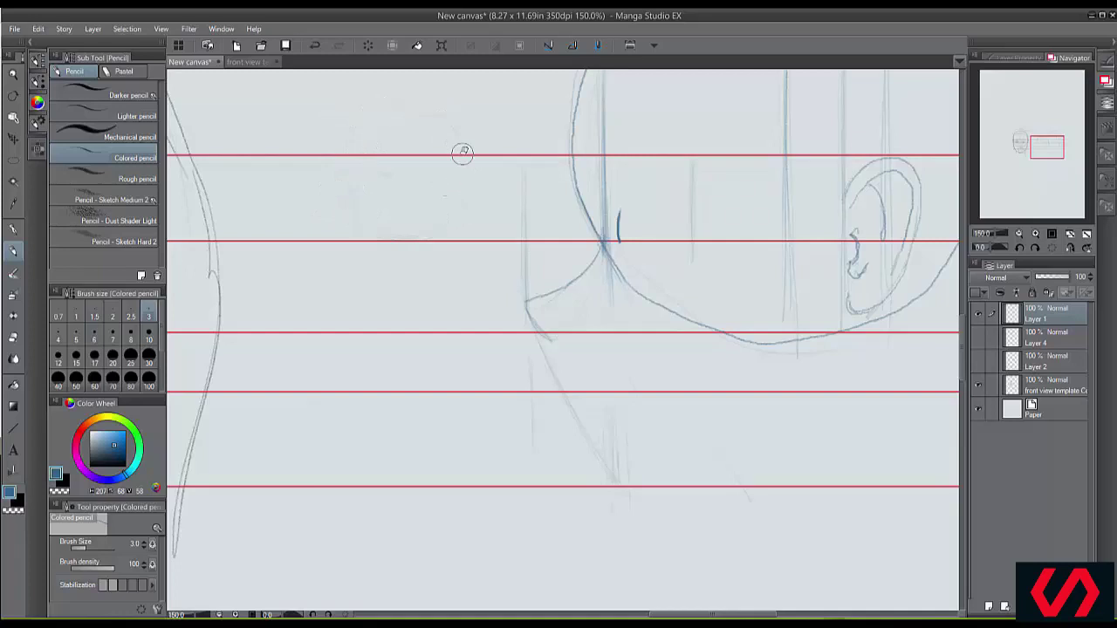
Erase the construction lines around the eye and sketch the side-view eye with upper lid, lower lid, iris and lashes
mouse_move(598, 183)
left_mouse_down()
mouse_move(606, 267)
mouse_move(599, 100)
mouse_move(616, 266)
left_mouse_up()
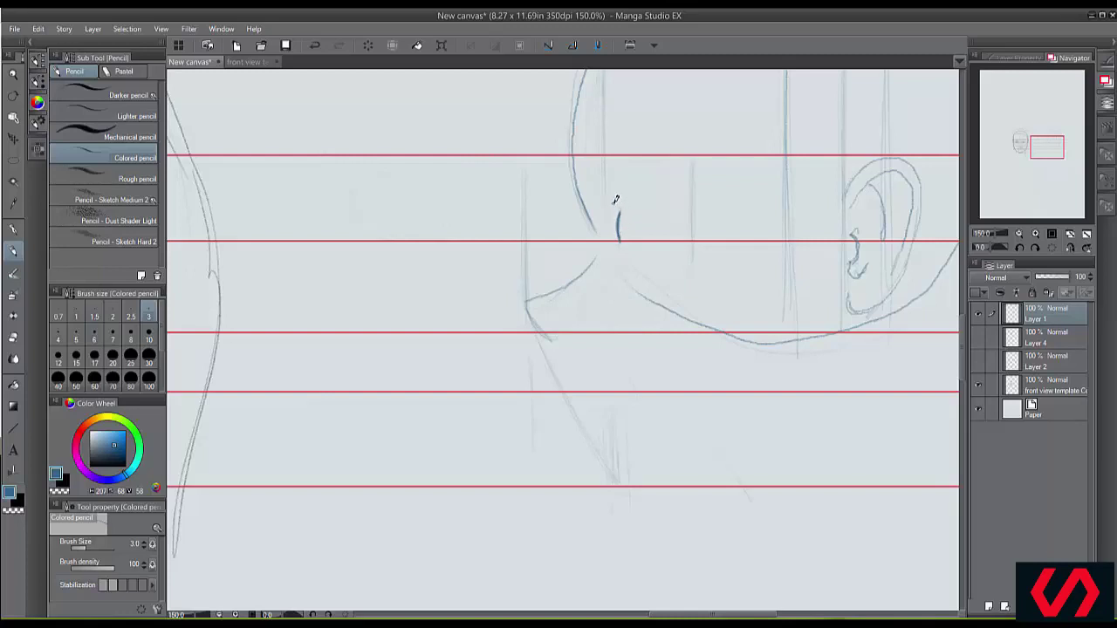
left_click_drag(615, 206, 670, 233)
key("ctrl+z")
left_click_drag(623, 203, 681, 232)
left_click_drag(618, 241, 669, 234)
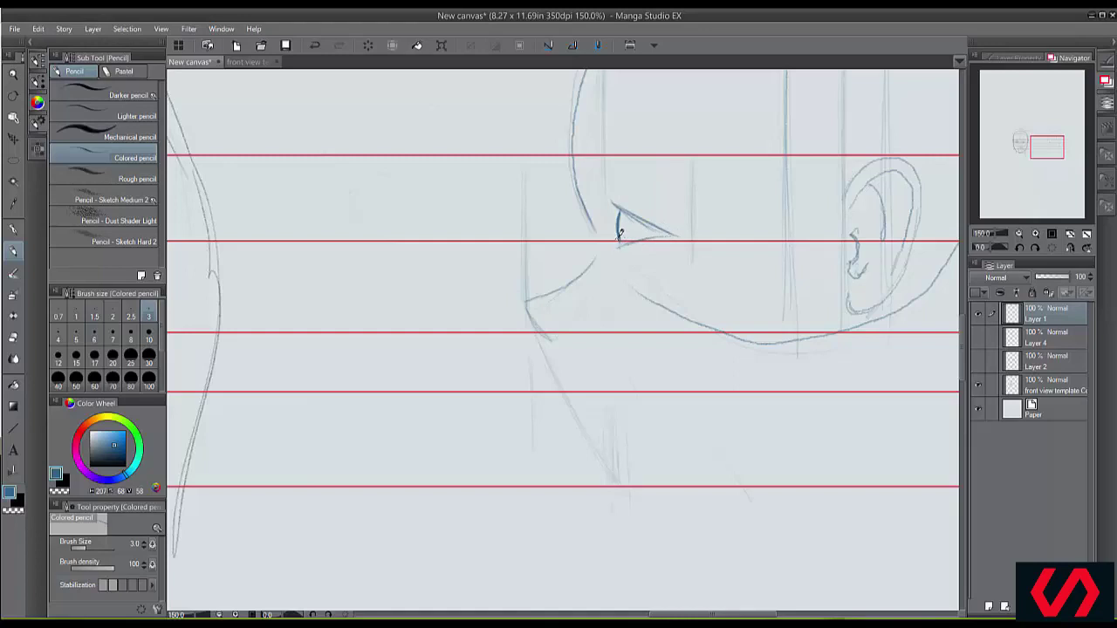
left_click_drag(624, 231, 626, 228)
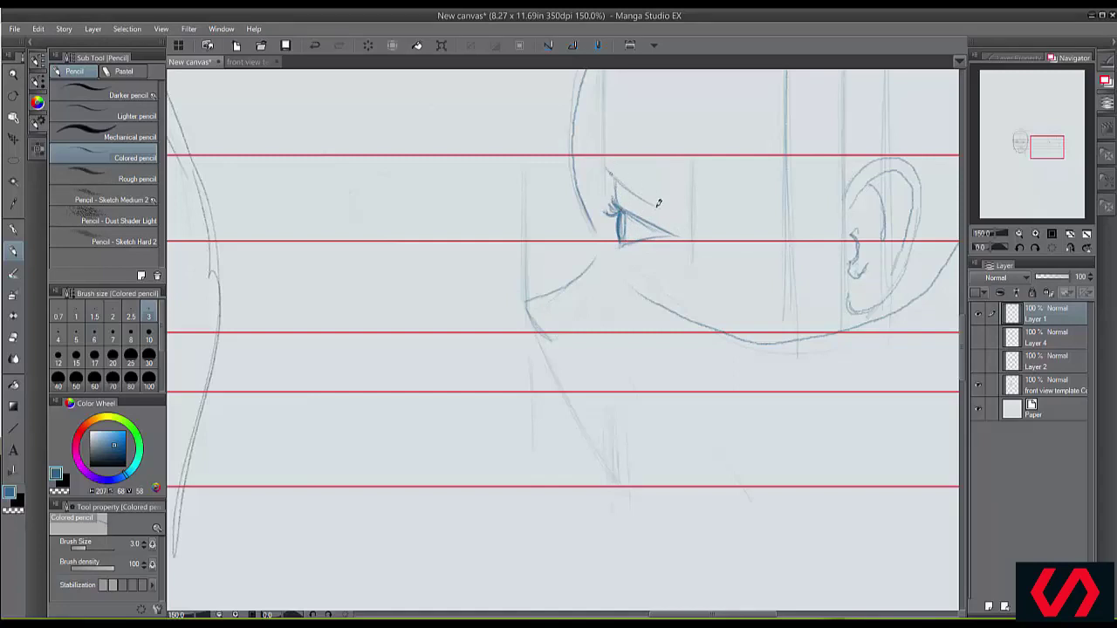
Draw the eyelid crease above the eye, sloping back from the brow side, and join it down to the upper lid
left_click_drag(616, 179, 678, 218)
key("ctrl+z")
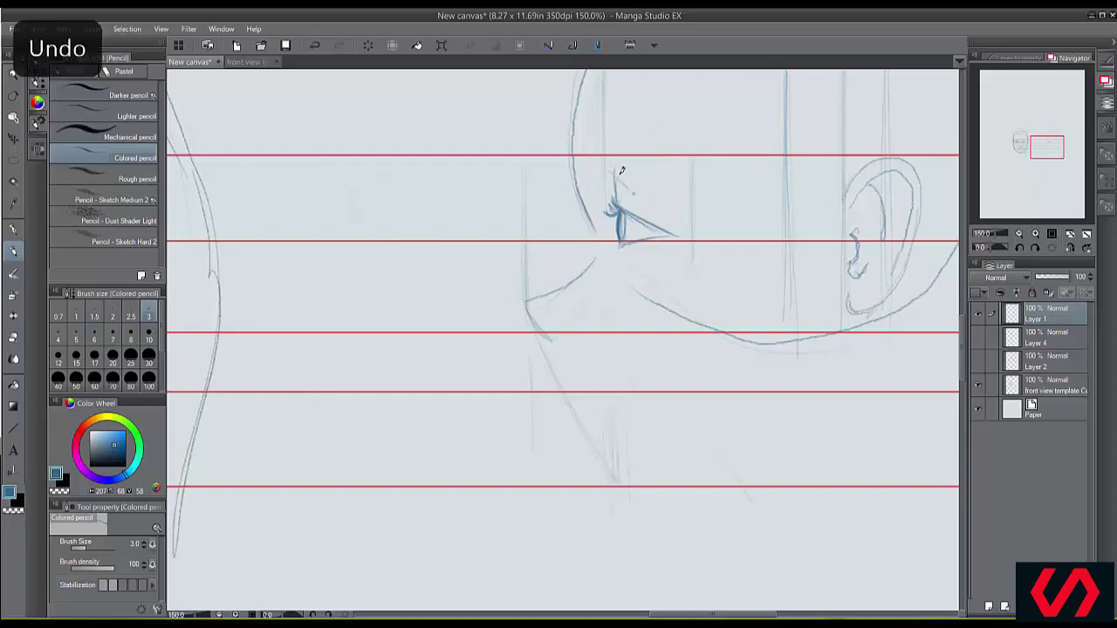
left_click_drag(613, 169, 670, 222)
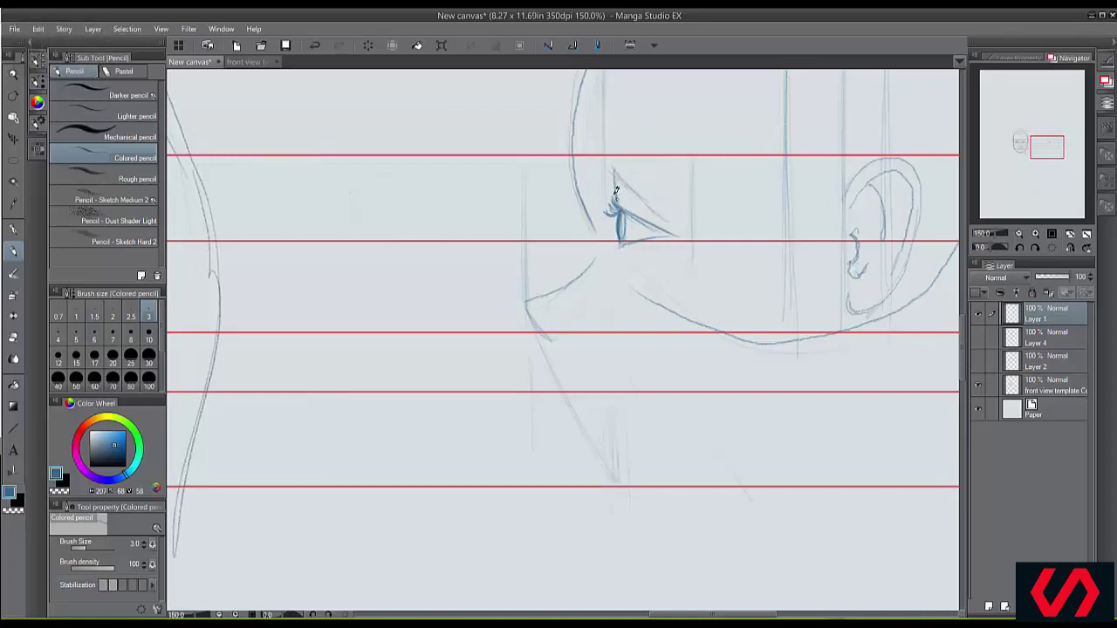
left_click_drag(623, 180, 681, 214)
left_click_drag(613, 169, 623, 242)
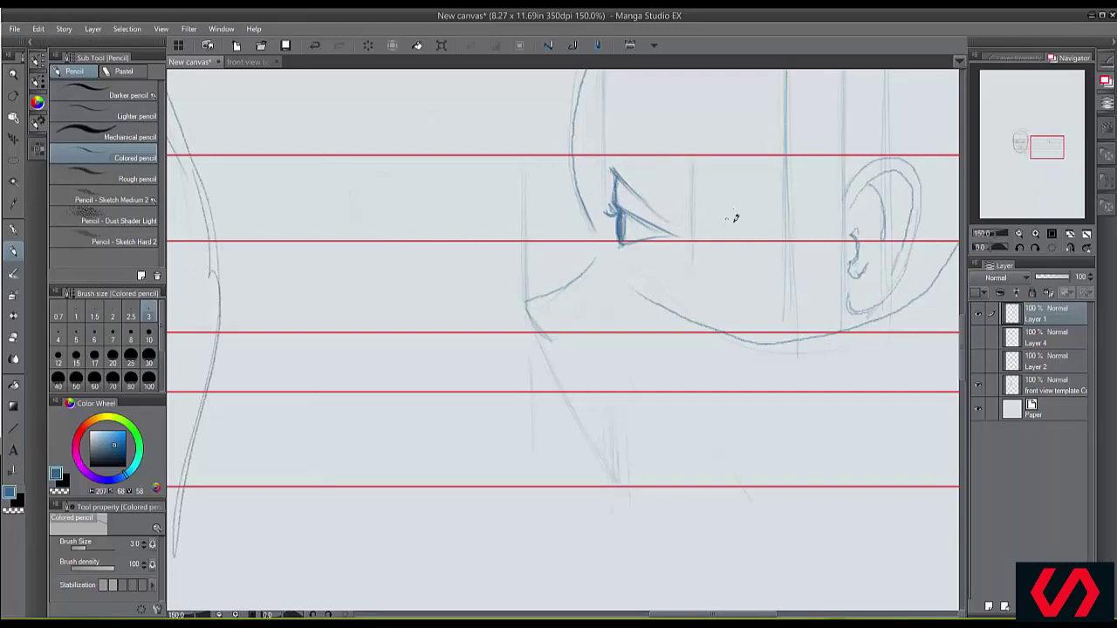
left_click_drag(703, 179, 736, 224)
key("ctrl+z")
mouse_move(708, 184)
left_mouse_down()
mouse_move(713, 209)
mouse_move(720, 196)
mouse_move(738, 207)
left_mouse_up()
key("ctrl+z")
key("ctrl+z")
Darken the upper lid and iris and add lashes along the upper and lower lids
mouse_move(617, 242)
left_mouse_down()
mouse_move(633, 247)
mouse_move(651, 216)
mouse_move(643, 218)
mouse_move(667, 227)
mouse_move(611, 214)
mouse_move(625, 206)
mouse_move(611, 199)
mouse_move(629, 202)
left_mouse_up()
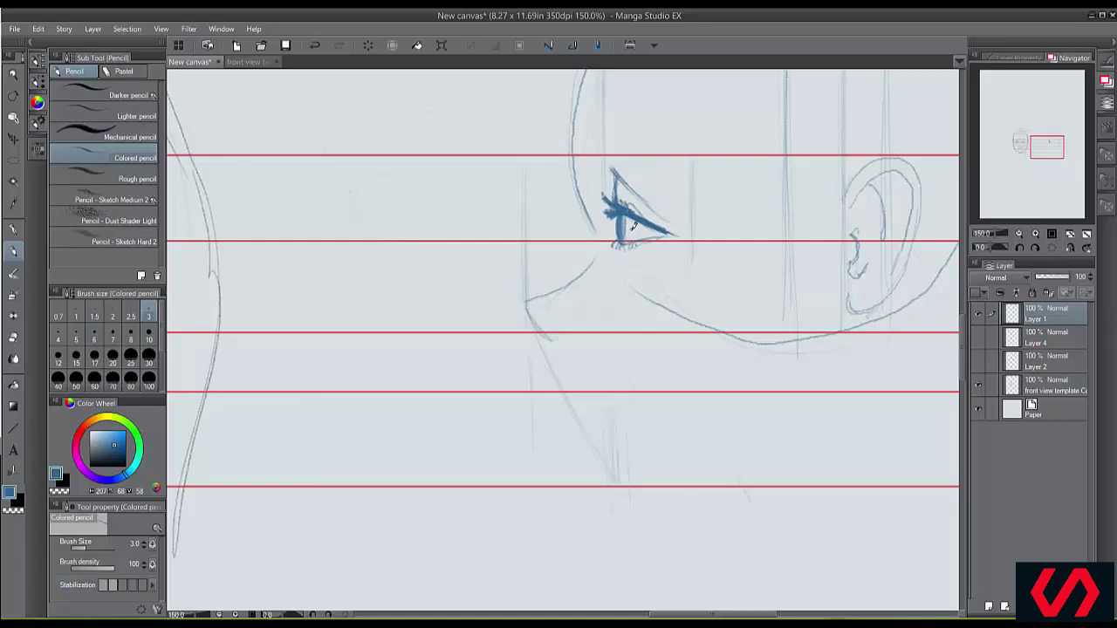
scroll(634, 225, "down", 4)
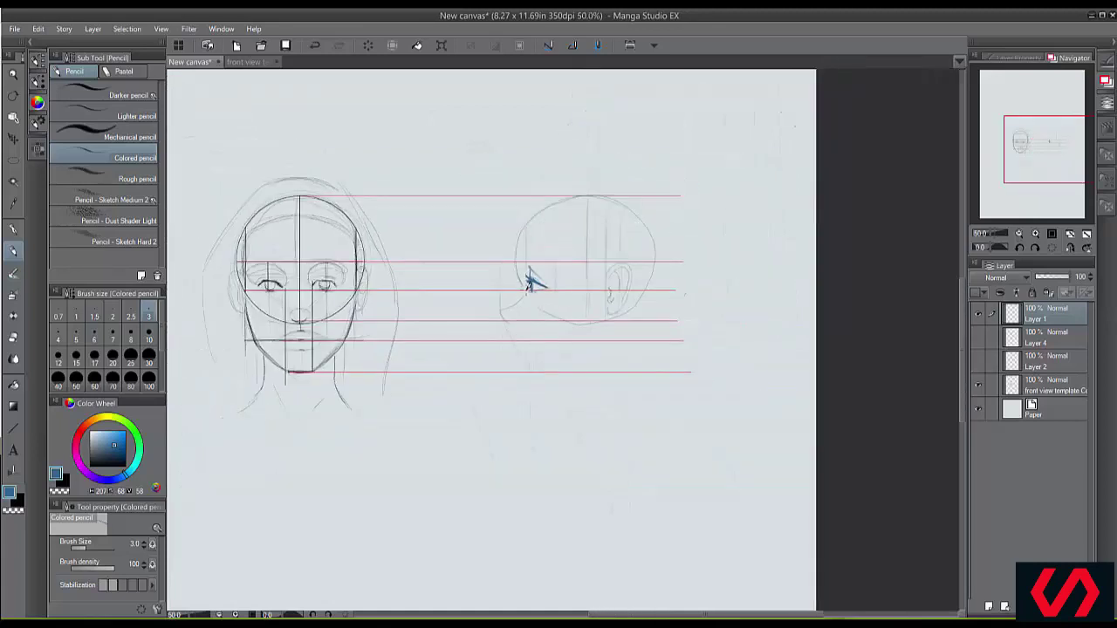
scroll(528, 284, "up", 2)
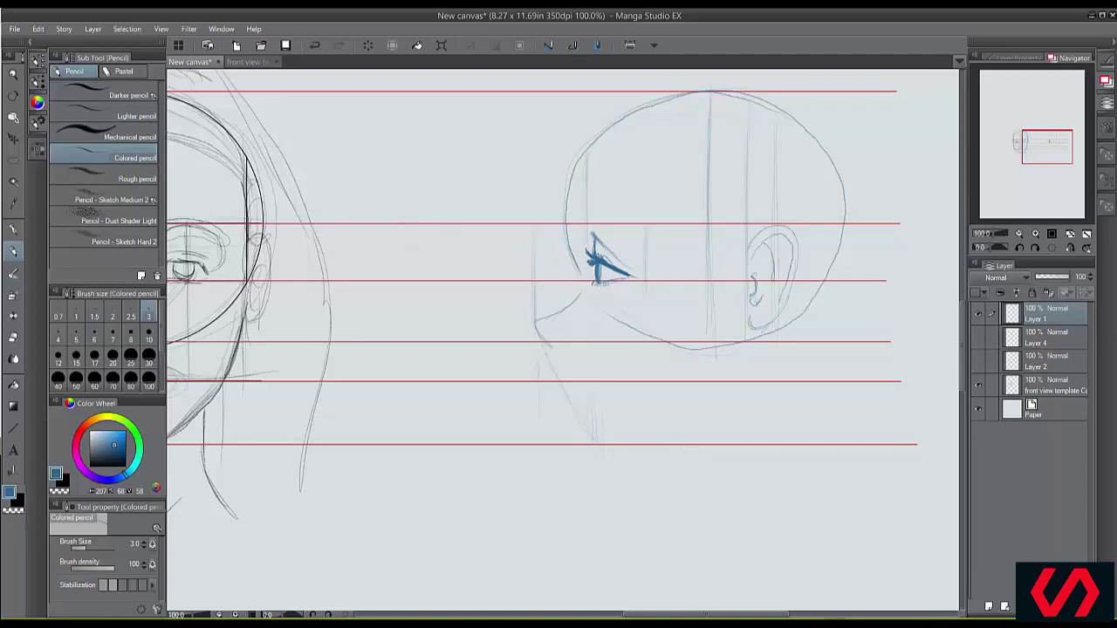
Trace the forehead along the circle's front edge and redraw the nose from its bridge at the eye line to its underside
left_click_drag(576, 271, 758, 276)
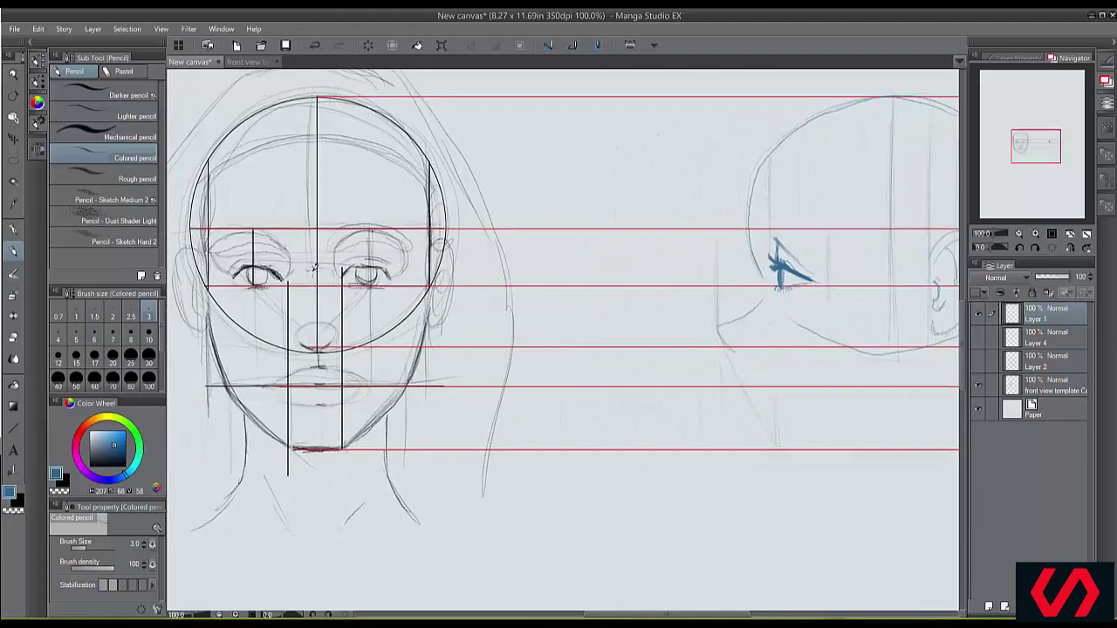
mouse_move(312, 268)
left_mouse_down()
mouse_move(289, 255)
mouse_move(306, 244)
left_mouse_up()
left_click_drag(306, 243, 280, 239)
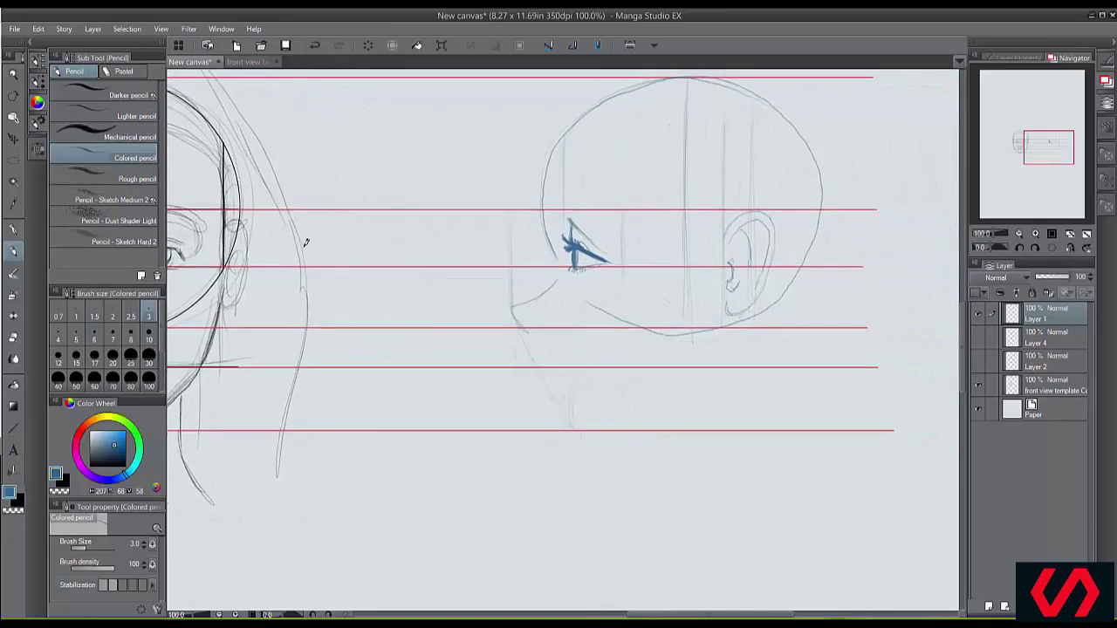
mouse_move(548, 253)
left_mouse_down()
mouse_move(541, 225)
mouse_move(554, 278)
left_mouse_up()
left_click_drag(542, 221, 551, 260)
mouse_move(593, 99)
left_mouse_down()
mouse_move(544, 180)
mouse_move(548, 169)
left_mouse_up()
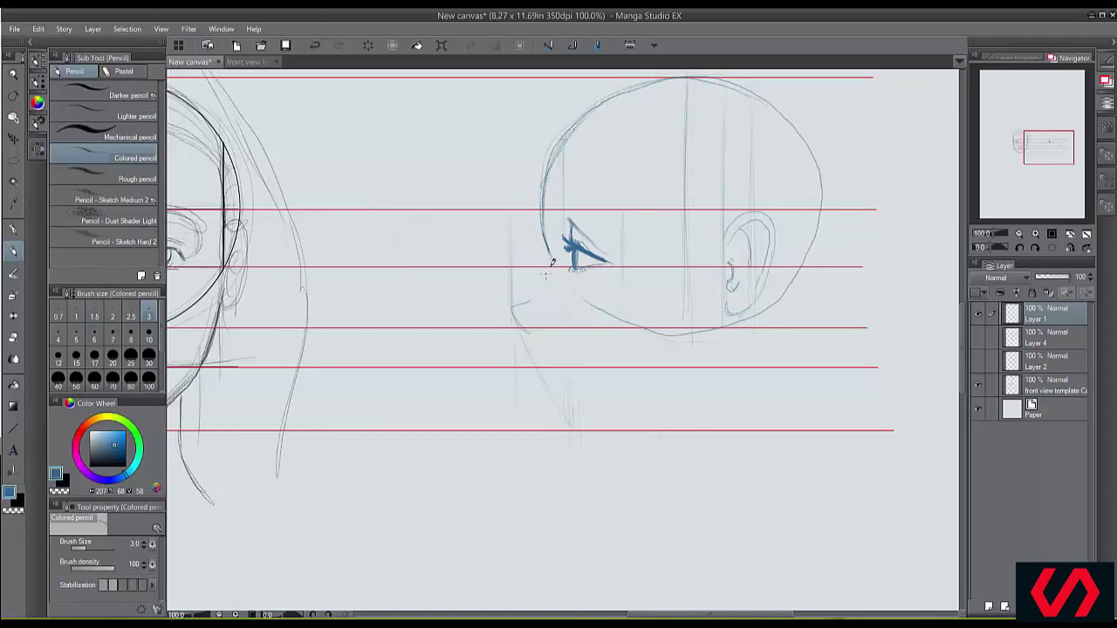
mouse_move(548, 266)
left_mouse_down()
mouse_move(515, 307)
mouse_move(552, 251)
mouse_move(515, 304)
mouse_move(523, 327)
mouse_move(512, 310)
left_mouse_up()
scroll(515, 288, "up", 5)
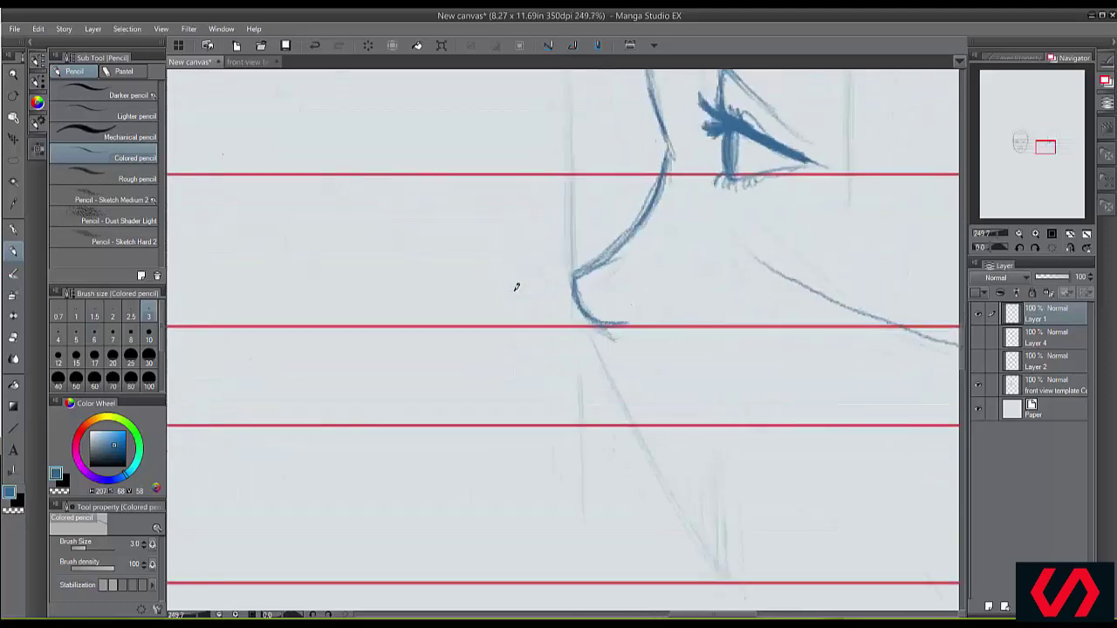
Erase the nose bridge and redraw it as one smooth concave curve from the brow through the eye line to the tip
scroll(514, 287, "right", 2)
mouse_move(575, 170)
left_mouse_down()
mouse_move(580, 118)
mouse_move(531, 206)
left_mouse_up()
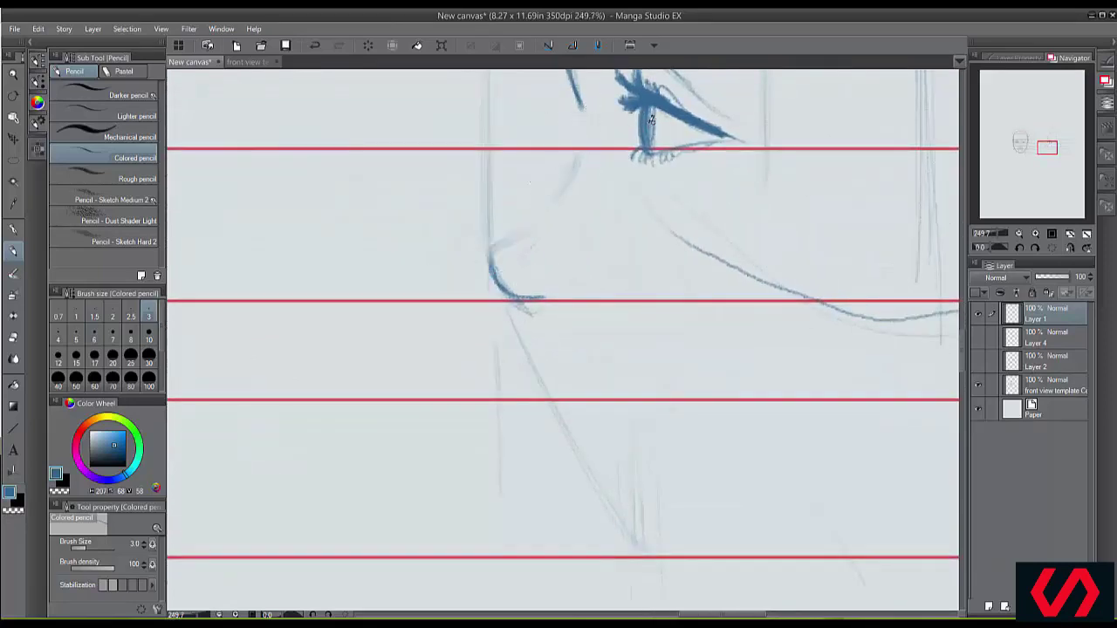
mouse_move(580, 105)
left_mouse_down()
mouse_move(578, 155)
mouse_move(533, 216)
mouse_move(490, 222)
left_mouse_up()
mouse_move(576, 135)
left_mouse_down()
mouse_move(556, 184)
mouse_move(489, 244)
left_mouse_up()
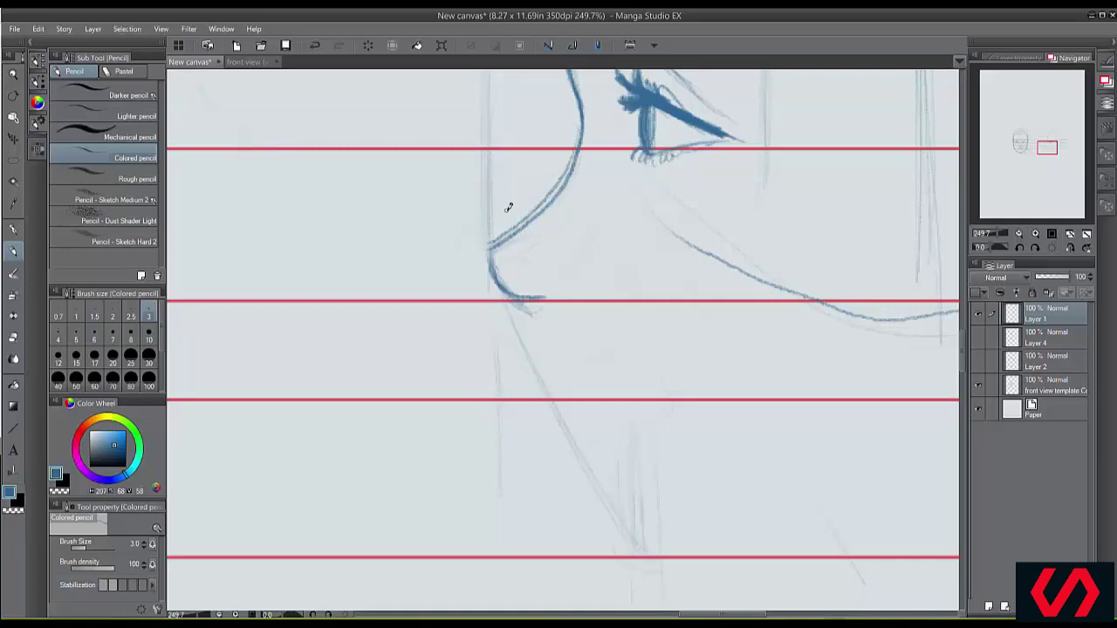
mouse_move(580, 175)
left_mouse_down()
mouse_move(553, 186)
mouse_move(582, 144)
mouse_move(526, 214)
mouse_move(491, 233)
mouse_move(502, 293)
mouse_move(556, 321)
left_mouse_up()
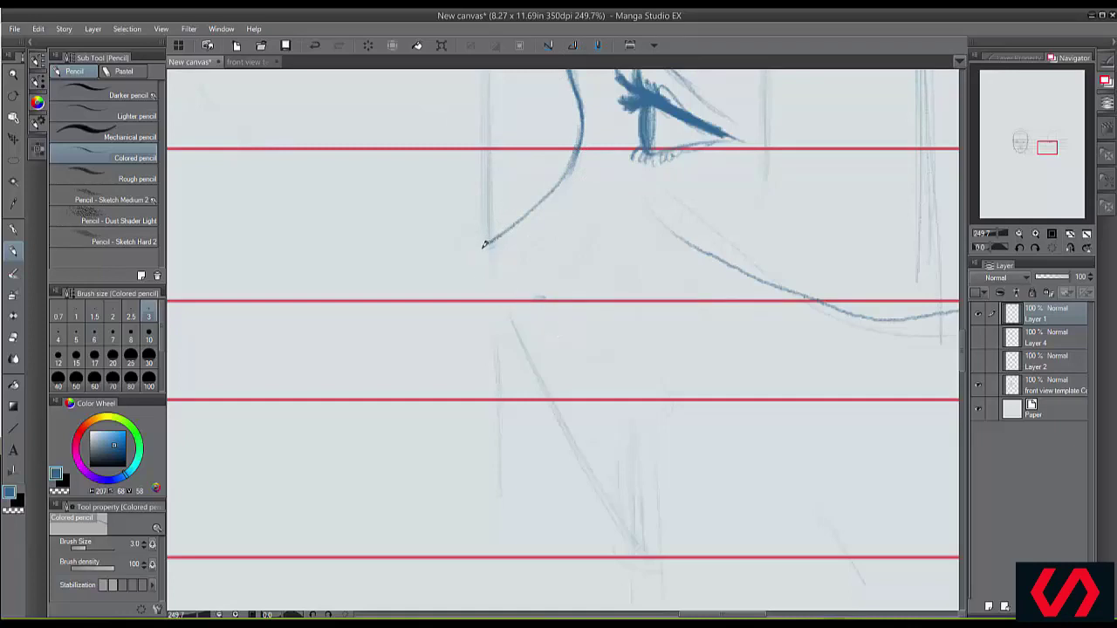
left_click_drag(485, 245, 477, 250)
Redraw the nose tip and underside at the nose guide line, adding the nostril, nose wing and the curve down to the upper lip
mouse_move(518, 301)
left_mouse_down()
mouse_move(493, 289)
mouse_move(529, 299)
mouse_move(497, 291)
mouse_move(477, 251)
mouse_move(519, 299)
left_mouse_up()
mouse_move(479, 266)
left_mouse_down()
mouse_move(519, 300)
mouse_move(497, 291)
mouse_move(479, 257)
left_mouse_up()
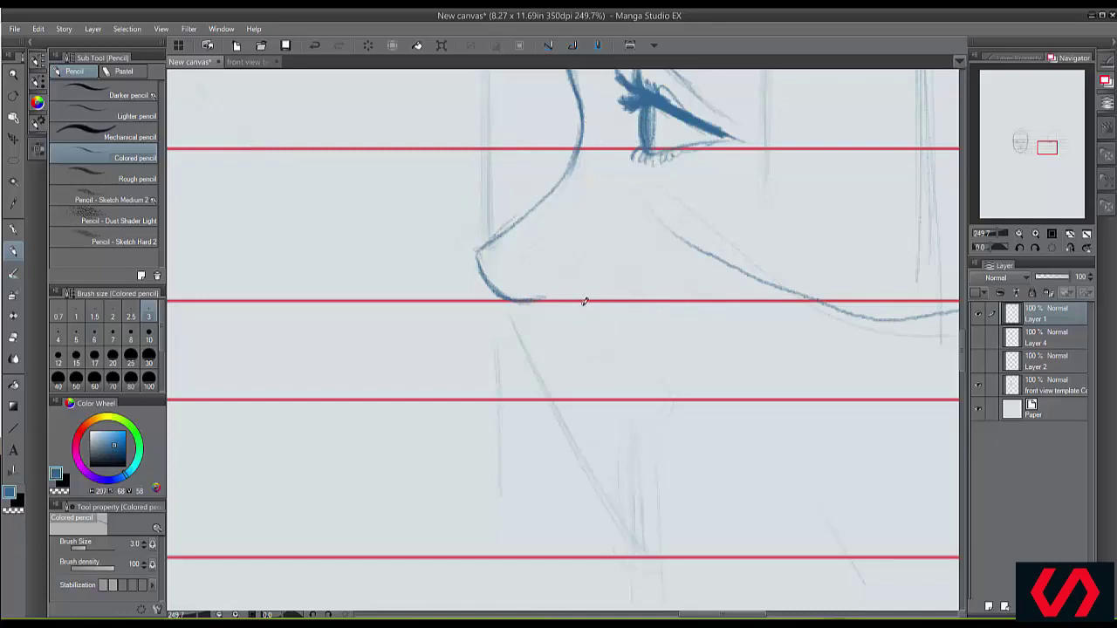
mouse_move(556, 269)
left_mouse_down()
mouse_move(558, 271)
mouse_move(513, 251)
mouse_move(555, 267)
mouse_move(525, 303)
mouse_move(511, 297)
mouse_move(524, 297)
mouse_move(528, 329)
mouse_move(506, 297)
left_mouse_up()
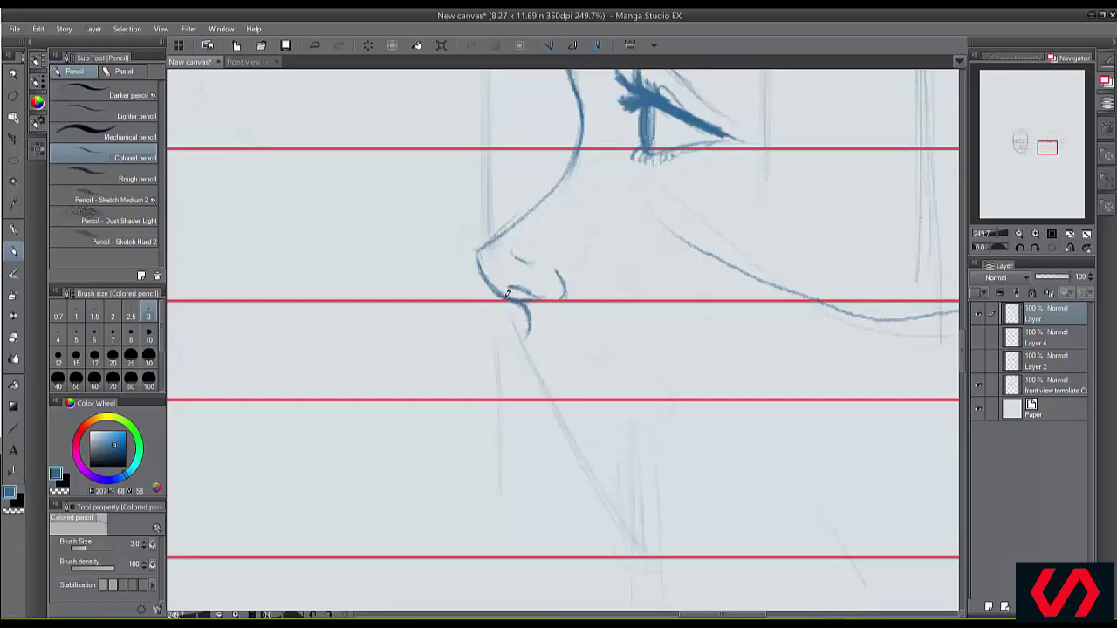
left_click_drag(481, 258, 529, 335)
Draw the back of the neck and the jawline from the base of the ear down toward the chin guide line
mouse_move(545, 413)
left_mouse_down()
mouse_move(814, 385)
mouse_move(774, 404)
left_mouse_up()
left_click_drag(362, 347, 718, 416)
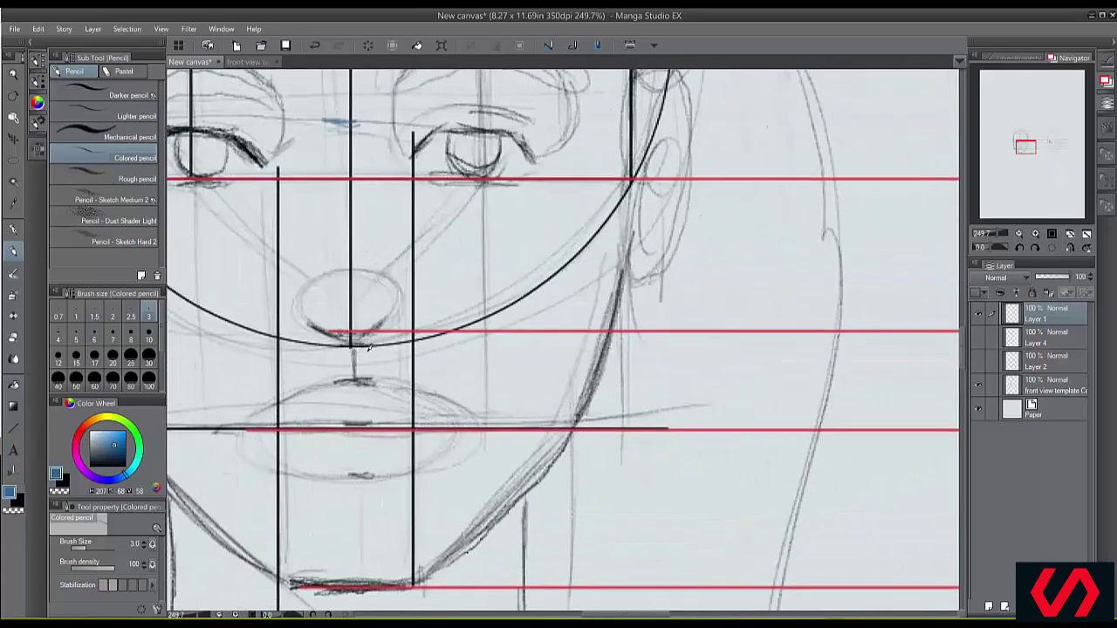
scroll(367, 347, "right", 10)
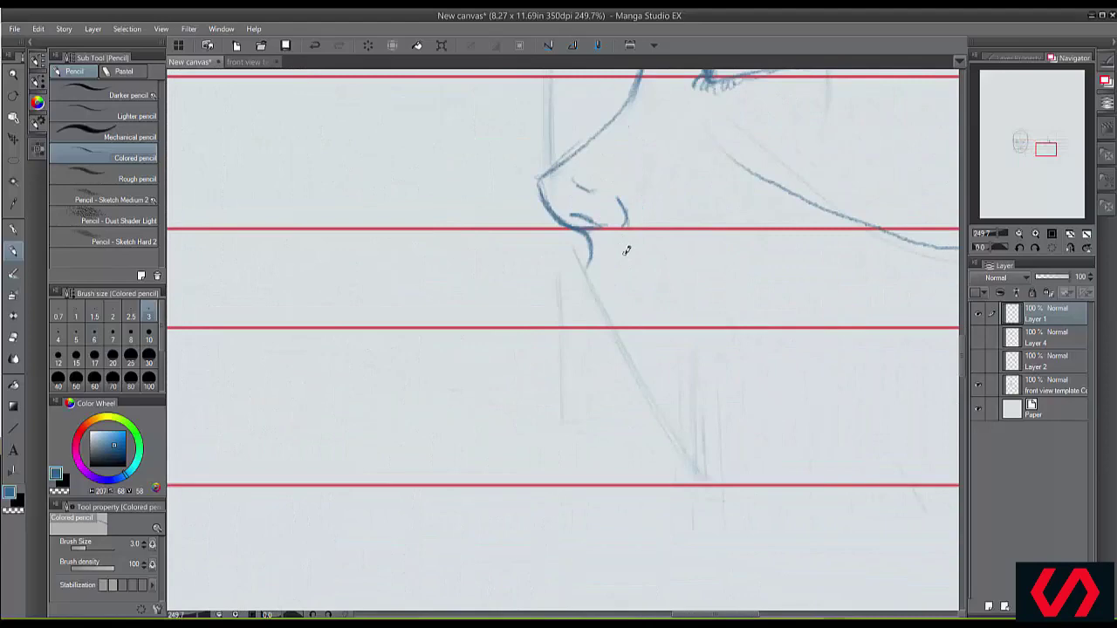
scroll(626, 250, "down", 8)
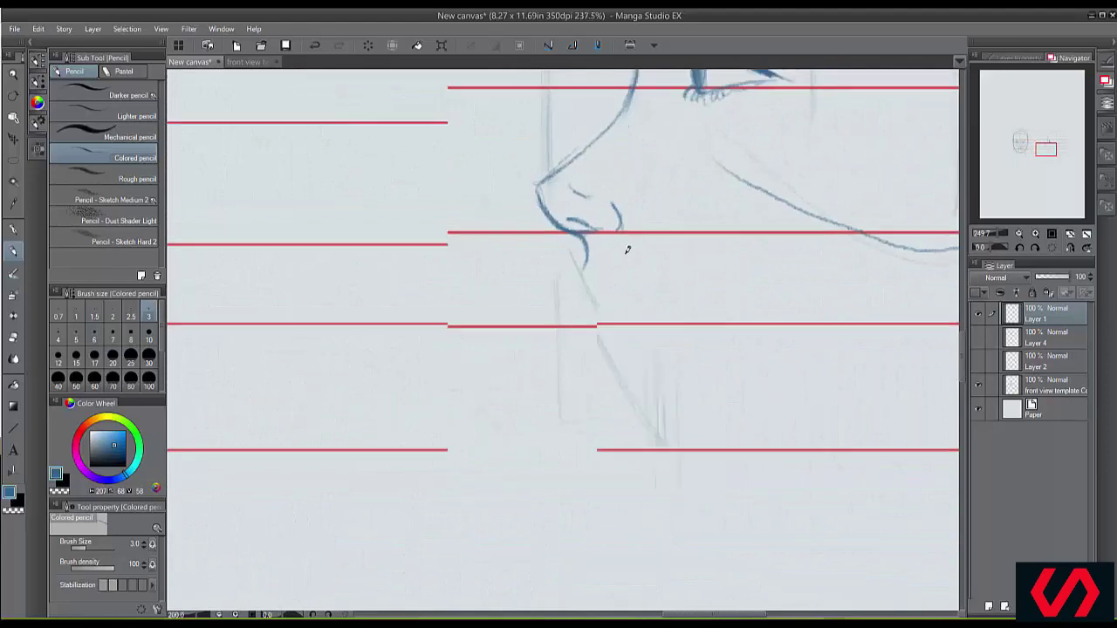
scroll(626, 251, "up", 1)
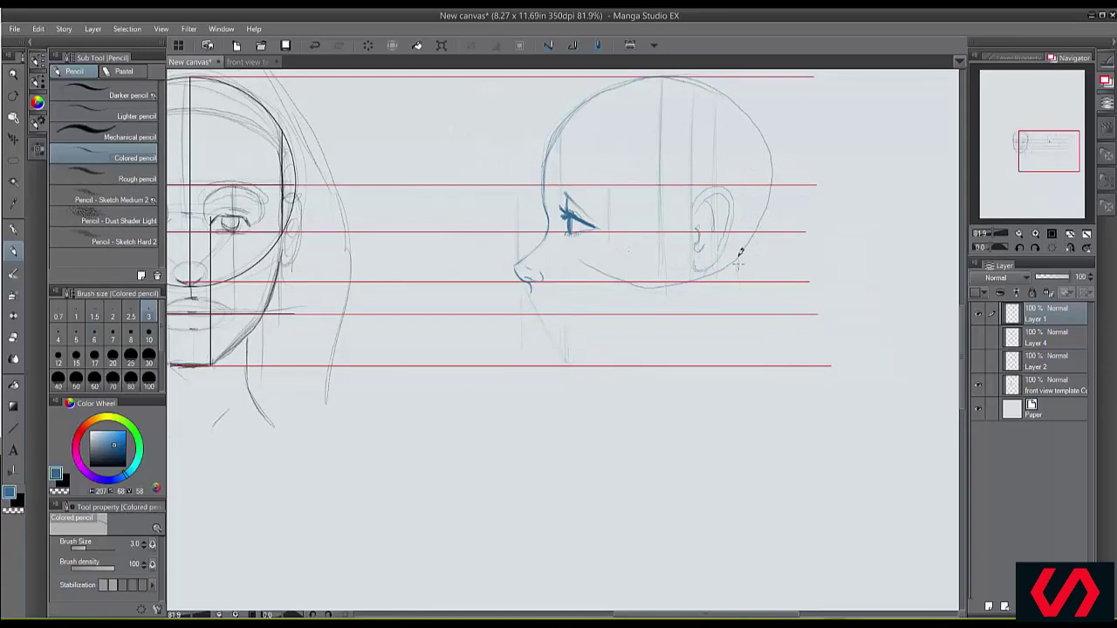
left_click_drag(741, 267, 781, 350)
mouse_move(691, 260)
left_mouse_down()
mouse_move(690, 307)
mouse_move(692, 297)
mouse_move(680, 313)
left_mouse_up()
key("ctrl+z")
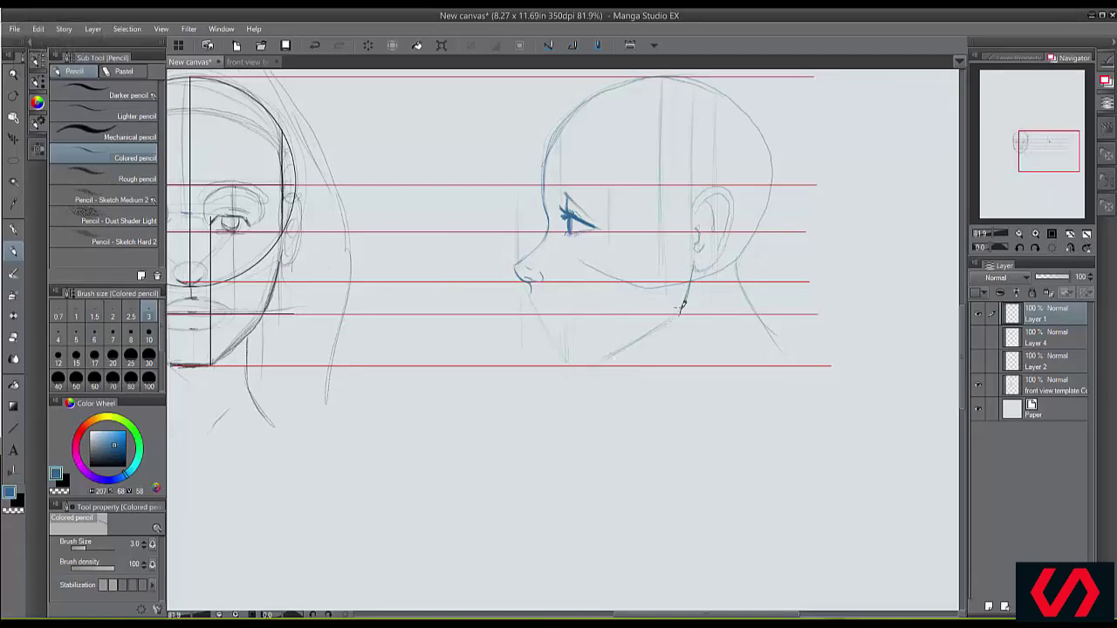
left_click_drag(680, 310, 598, 359)
left_click_drag(562, 353, 579, 363)
Draw the flat chin underside on the chin guide line and darken the slanted line from the mouth to the chin
scroll(559, 336, "up", 3)
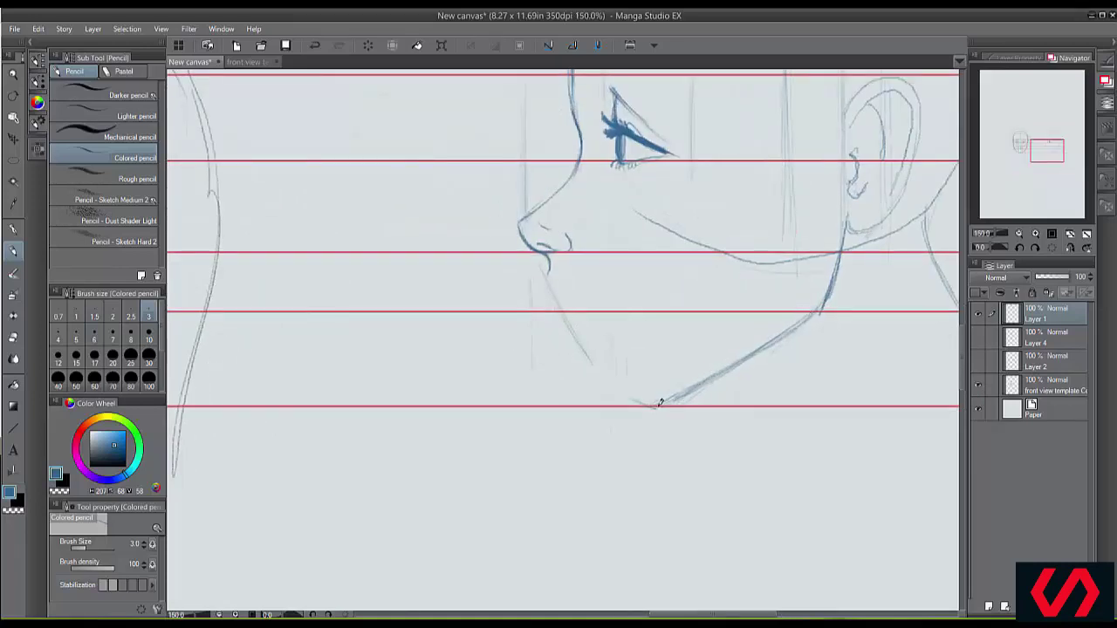
left_click_drag(689, 394, 617, 405)
left_click_drag(565, 309, 593, 360)
mouse_move(625, 400)
left_mouse_down()
mouse_move(604, 383)
mouse_move(650, 402)
left_mouse_up()
left_click_drag(597, 371, 591, 356)
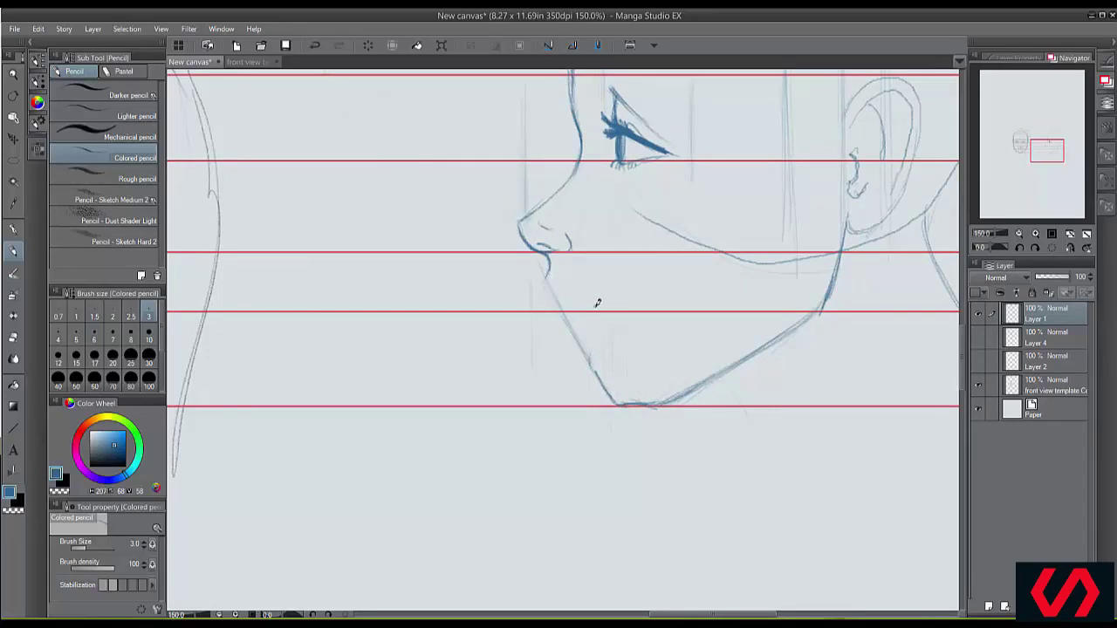
Mark the top of the upper lip and bottom of the lower lip on the slanted profile line, level with the front view
scroll(598, 303, "left", 5)
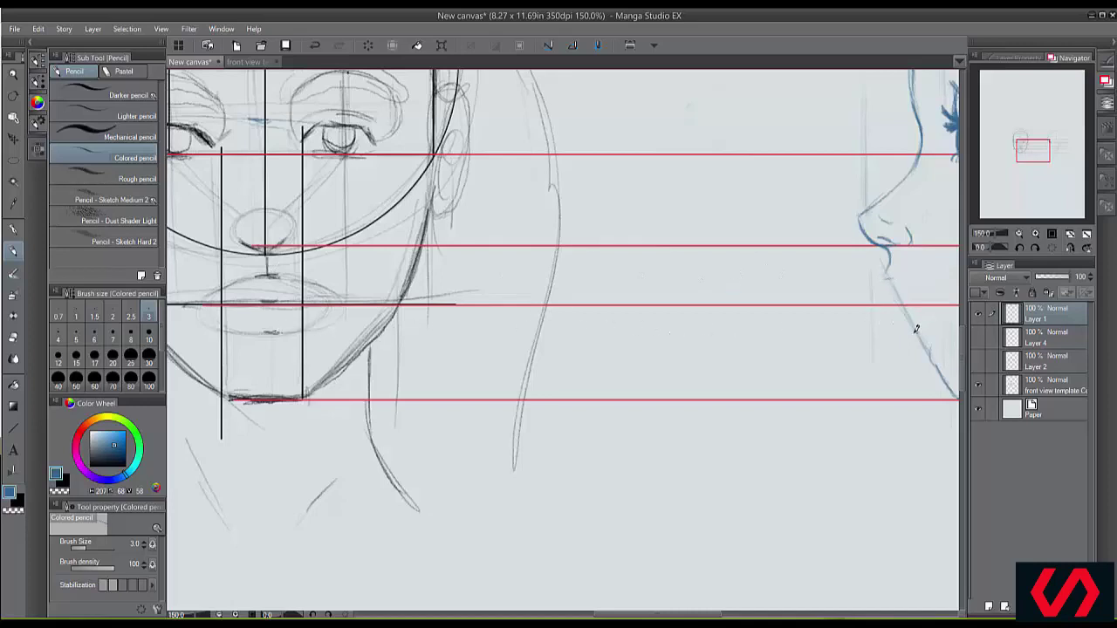
left_click_drag(900, 261, 479, 211)
left_click_drag(428, 253, 471, 293)
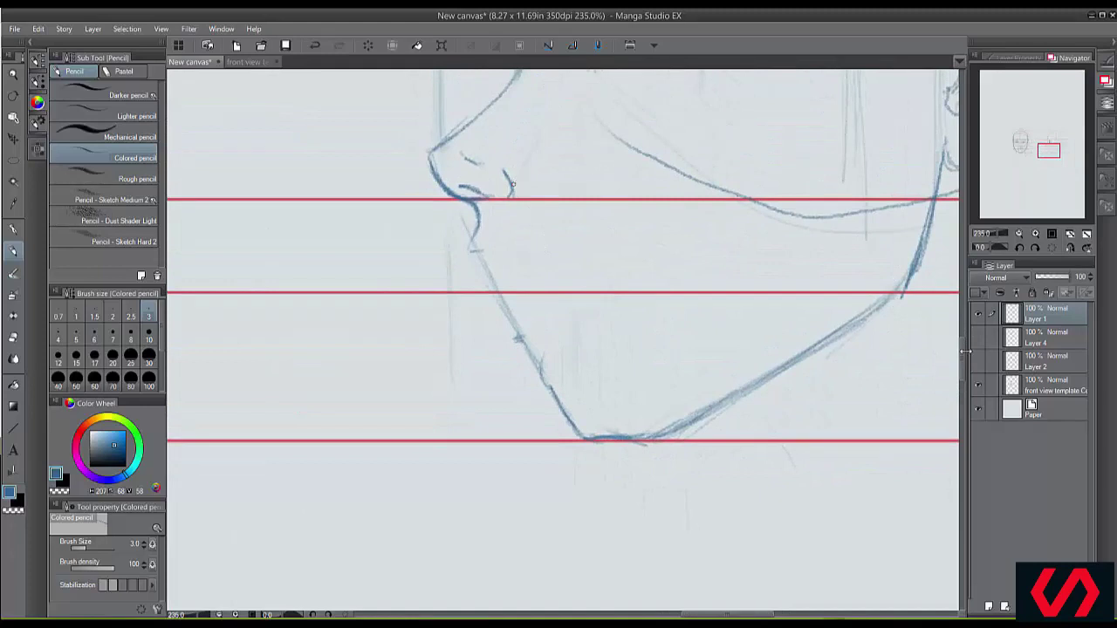
Move the nose wing and nostril slightly back and redraw the nose with a shorter, rounder tip
scroll(513, 185, "down", 2)
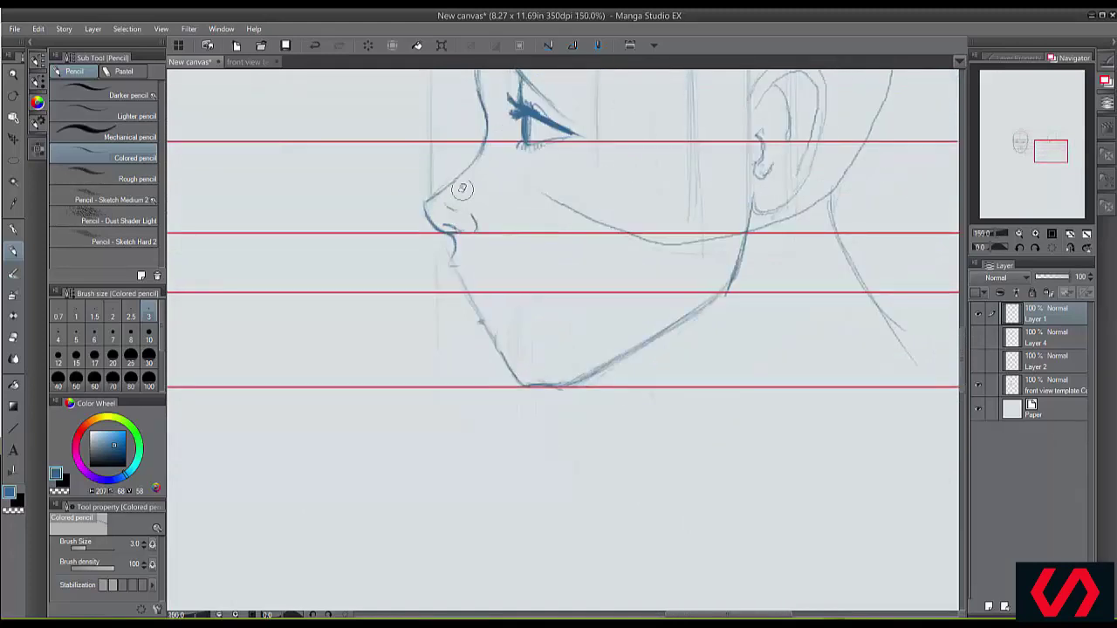
left_click_drag(472, 212, 454, 226)
left_click_drag(485, 210, 494, 230)
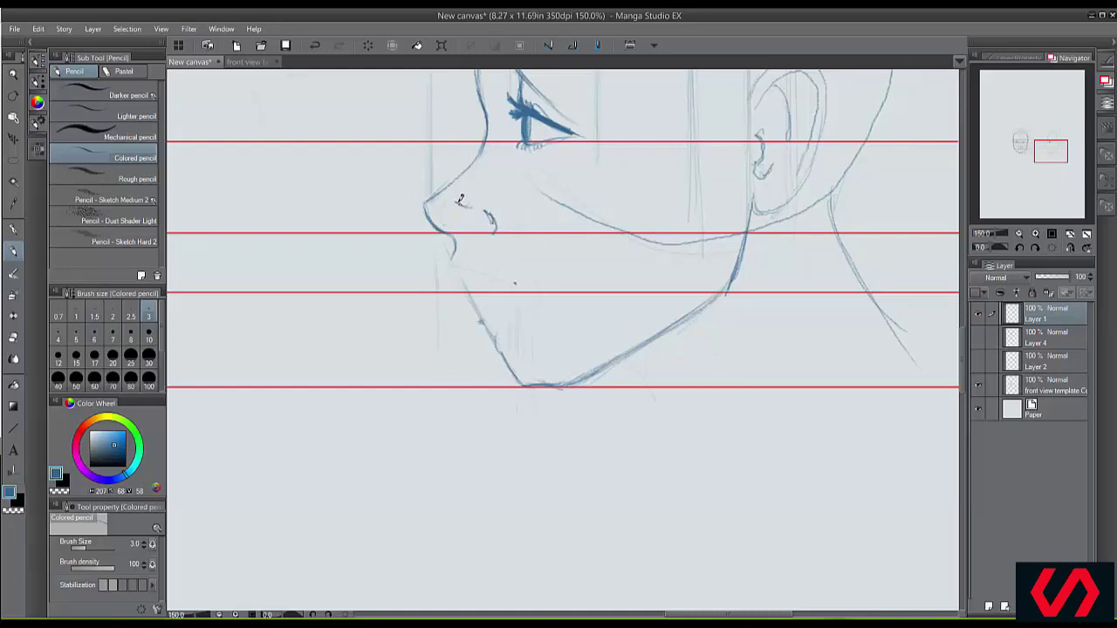
left_click_drag(451, 226, 474, 231)
mouse_move(442, 227)
left_mouse_down()
mouse_move(434, 194)
mouse_move(431, 209)
left_mouse_up()
left_click_drag(480, 147, 439, 190)
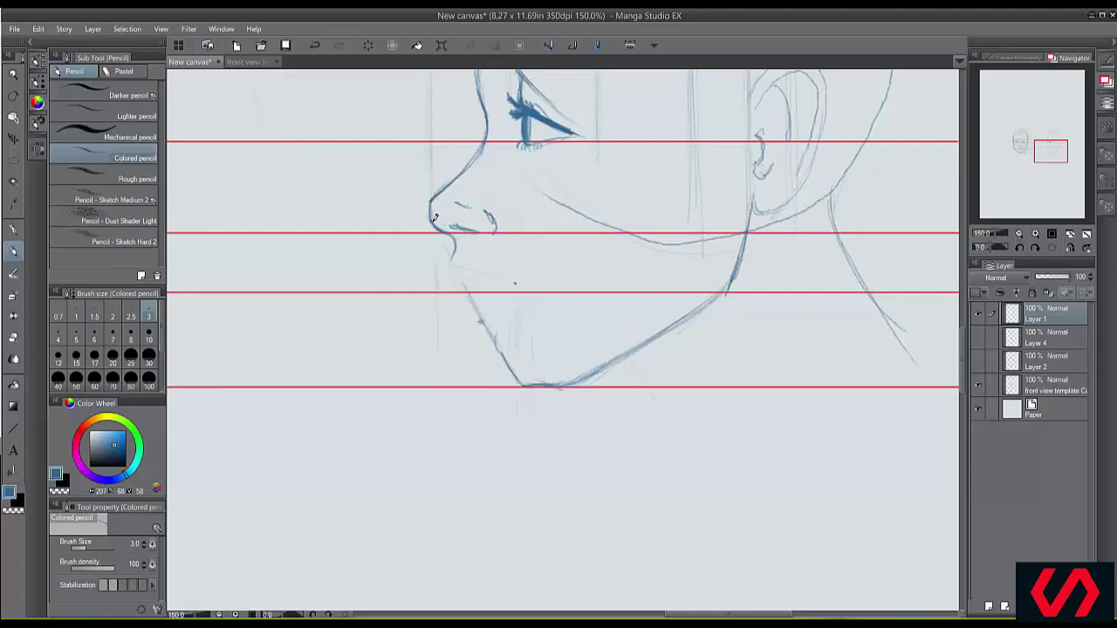
Clean up the nose tip and redraw its underside flowing into the curve above the upper lip
scroll(481, 255, "down", 5)
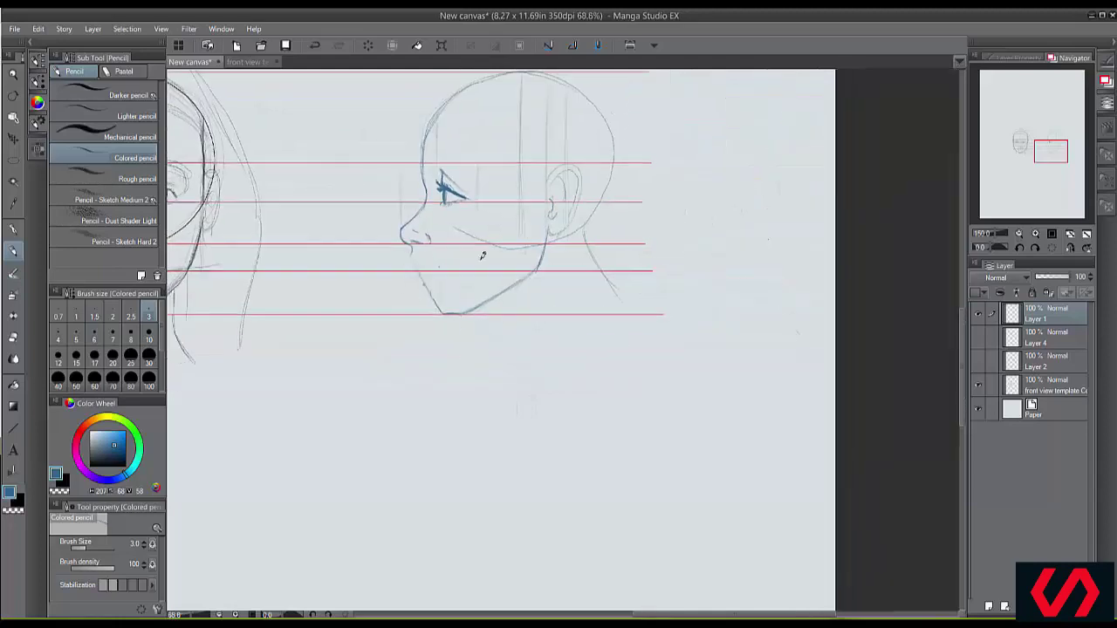
scroll(482, 256, "up", 10)
scroll(482, 254, "down", 2)
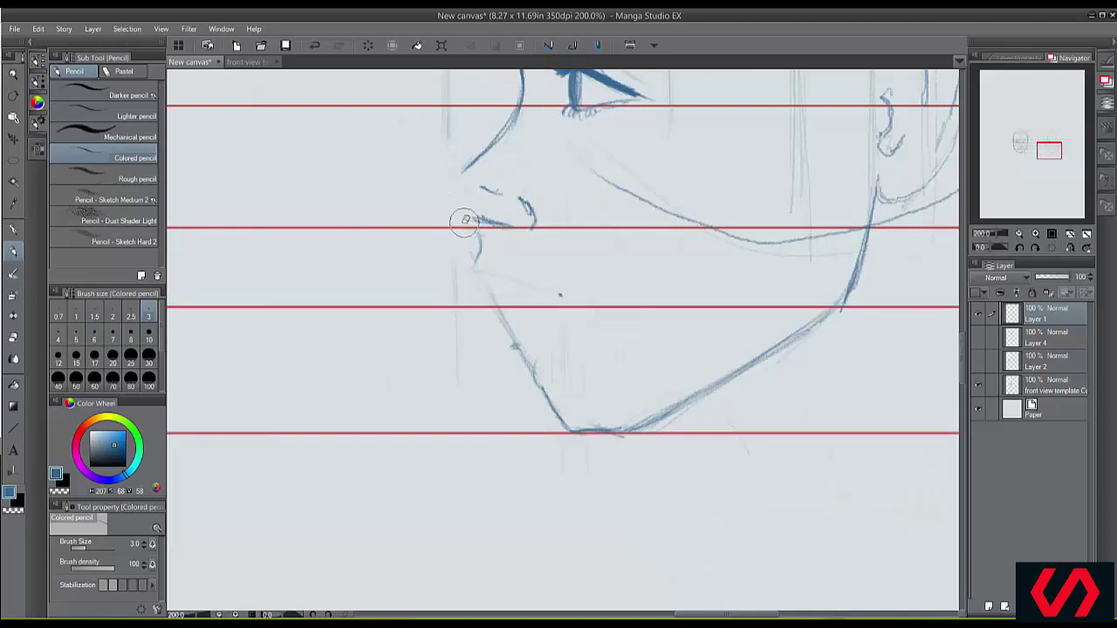
left_click_drag(480, 220, 459, 222)
key("ctrl+z")
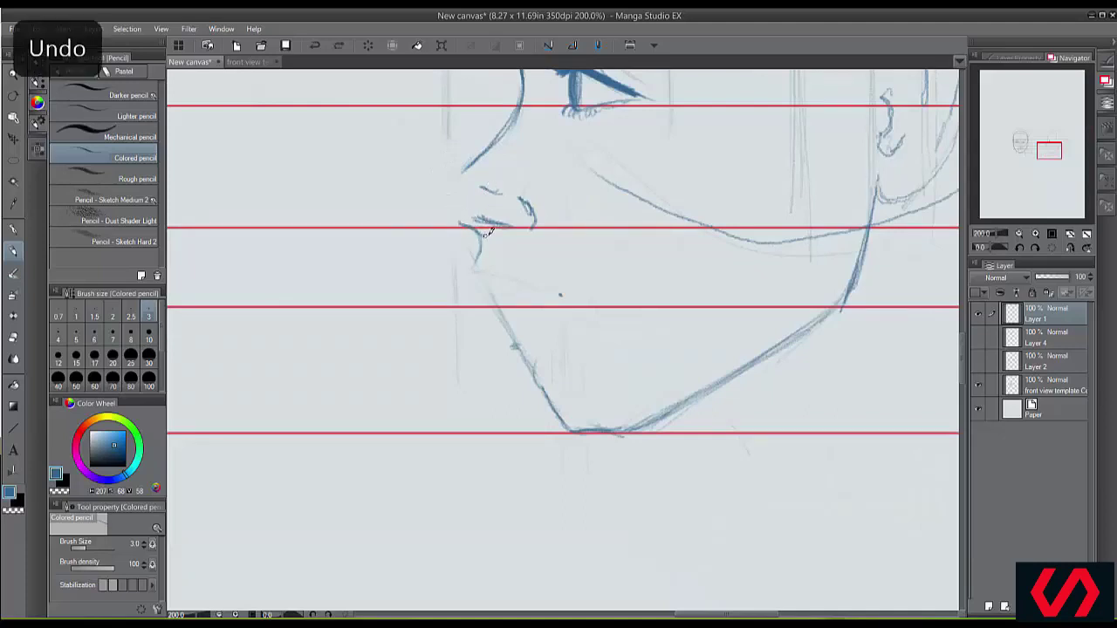
key("ctrl+z")
mouse_move(481, 235)
left_mouse_down()
mouse_move(481, 263)
mouse_move(456, 219)
left_mouse_up()
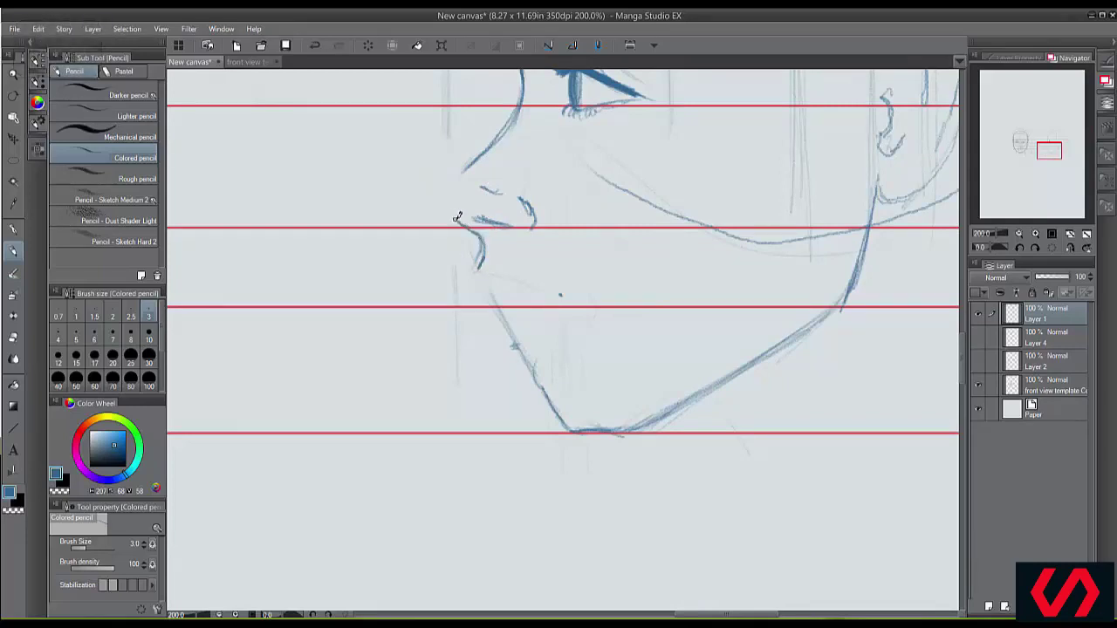
mouse_move(482, 152)
left_mouse_down()
mouse_move(446, 184)
mouse_move(458, 216)
mouse_move(469, 169)
mouse_move(452, 209)
left_mouse_up()
Draw the upper lip below the nose, with the mouth line sloping back to a corner at the mouth guide line
scroll(515, 232, "down", 10)
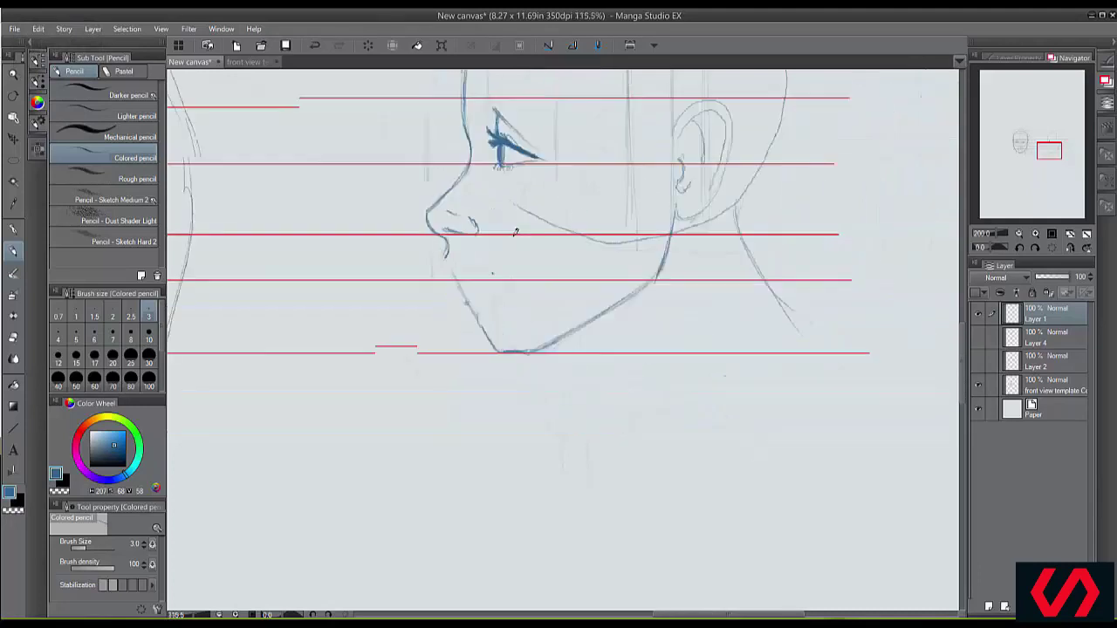
scroll(515, 232, "up", 1)
scroll(515, 231, "up", 5)
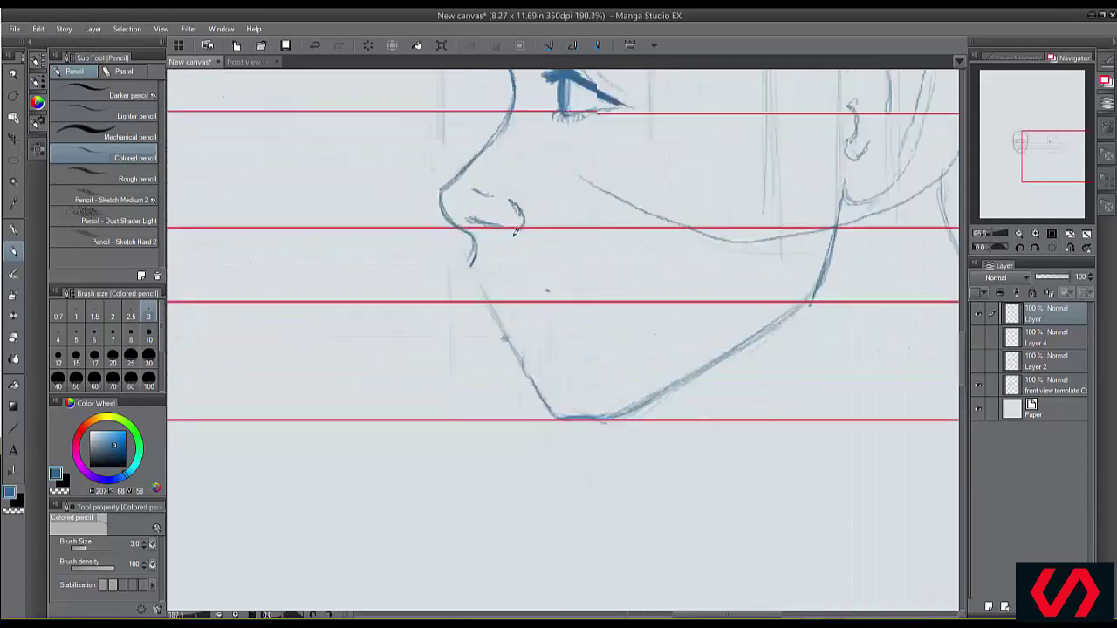
left_click_drag(555, 172, 574, 184)
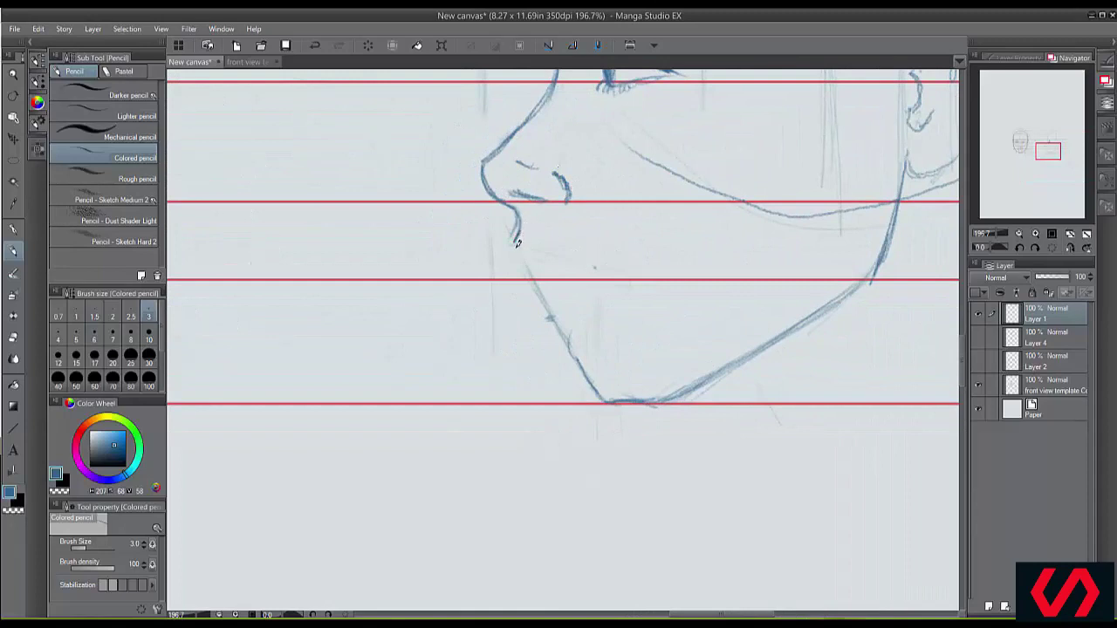
mouse_move(515, 237)
left_mouse_down()
mouse_move(513, 255)
mouse_move(522, 216)
mouse_move(506, 255)
mouse_move(587, 265)
mouse_move(533, 250)
left_mouse_up()
key("ctrl+z")
mouse_move(512, 250)
left_mouse_down()
mouse_move(523, 275)
mouse_move(507, 253)
mouse_move(532, 276)
mouse_move(564, 270)
mouse_move(534, 276)
mouse_move(570, 267)
mouse_move(521, 275)
mouse_move(600, 273)
mouse_move(531, 278)
left_mouse_up()
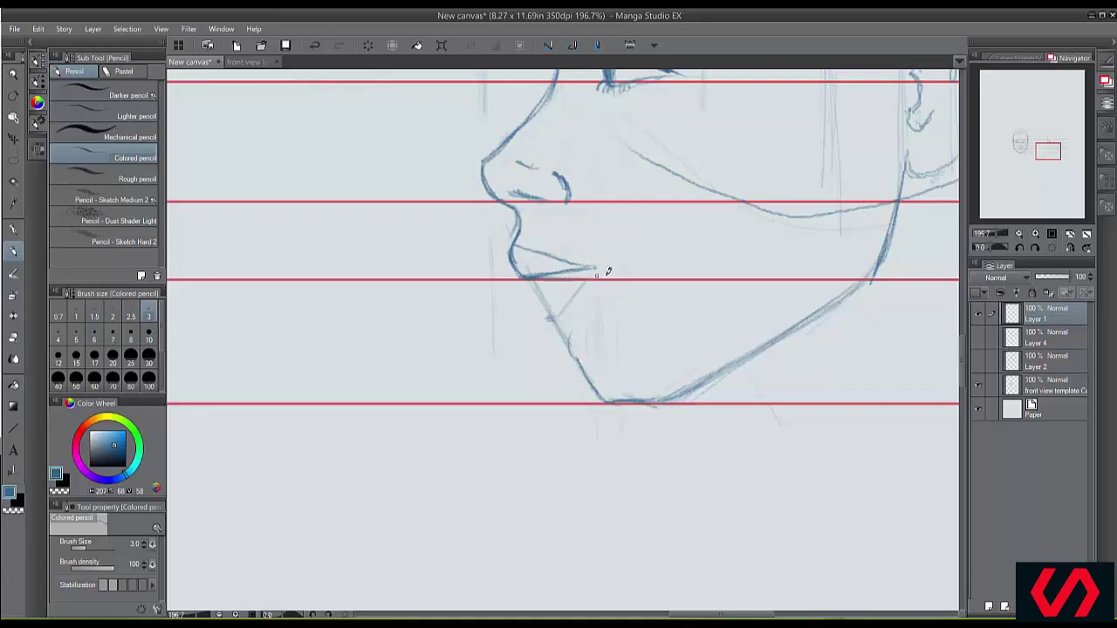
mouse_move(591, 252)
left_mouse_down()
mouse_move(533, 257)
mouse_move(536, 277)
mouse_move(512, 256)
mouse_move(571, 269)
left_mouse_up()
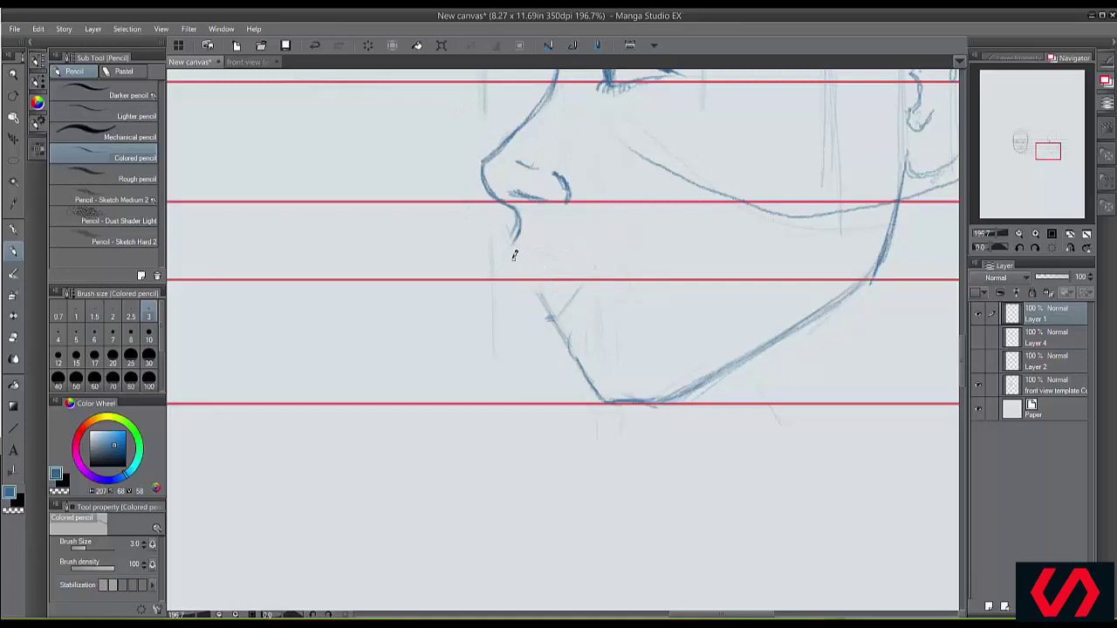
mouse_move(533, 266)
left_mouse_down()
mouse_move(586, 283)
mouse_move(512, 260)
mouse_move(524, 266)
mouse_move(511, 242)
mouse_move(512, 261)
mouse_move(525, 246)
mouse_move(583, 277)
mouse_move(507, 250)
mouse_move(584, 281)
left_mouse_up()
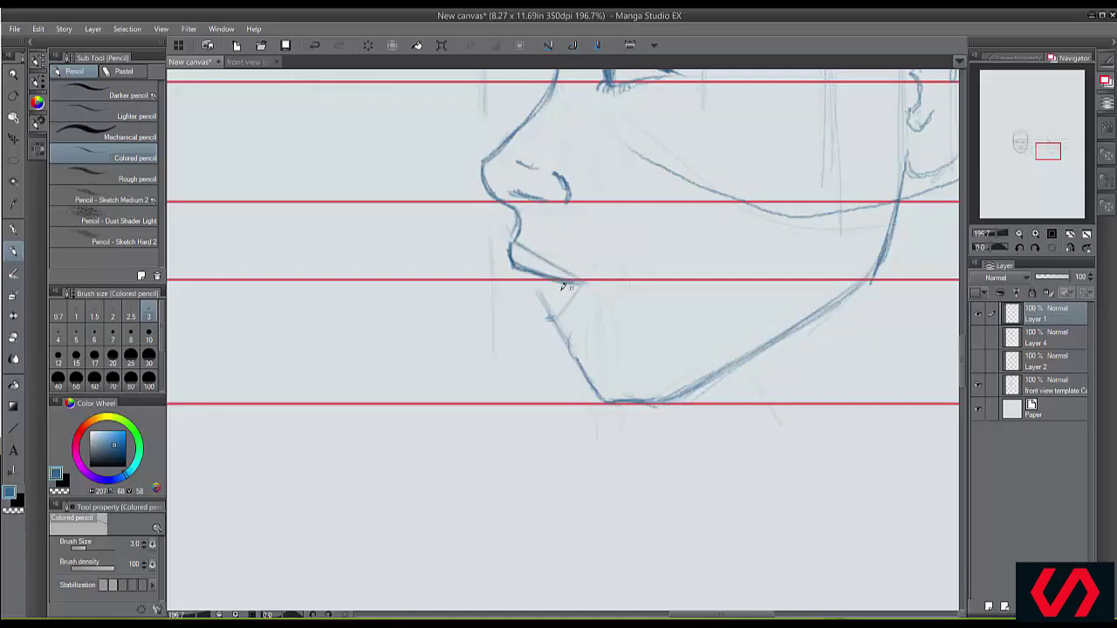
Draw the rounded lower lip, the dip beneath it and the front curve of the chin down to the chin guide line
mouse_move(535, 285)
left_mouse_down()
mouse_move(573, 294)
mouse_move(545, 270)
mouse_move(535, 298)
mouse_move(544, 274)
mouse_move(548, 304)
mouse_move(578, 289)
mouse_move(547, 312)
mouse_move(533, 291)
mouse_move(573, 330)
mouse_move(553, 314)
mouse_move(576, 322)
mouse_move(571, 352)
mouse_move(573, 343)
mouse_move(609, 398)
left_mouse_up()
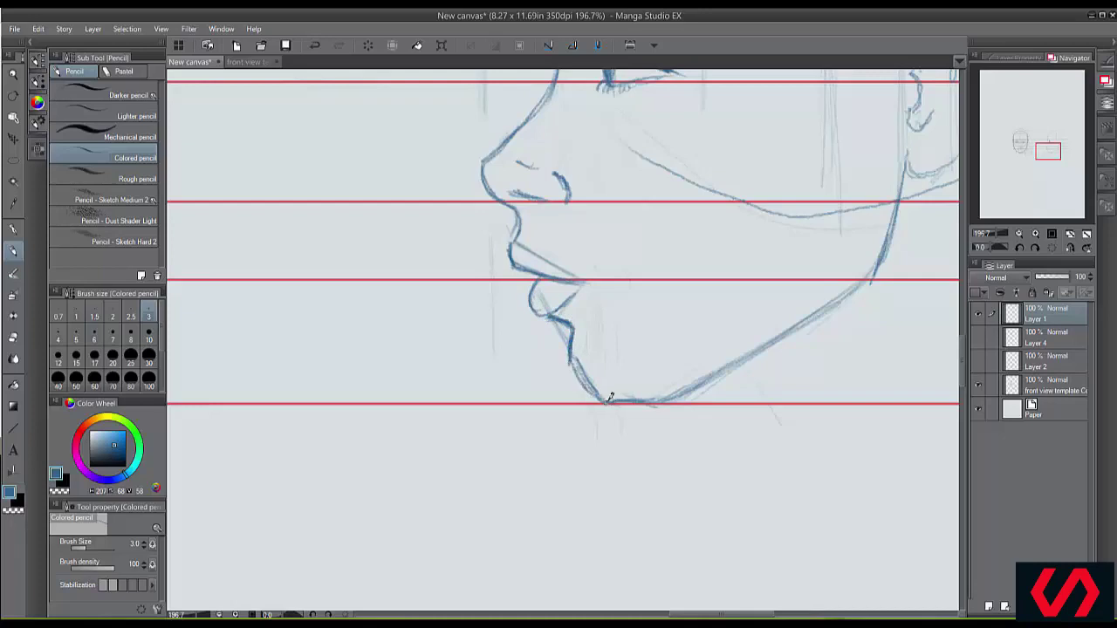
mouse_move(558, 318)
left_mouse_down()
mouse_move(581, 330)
mouse_move(576, 361)
mouse_move(597, 393)
left_mouse_up()
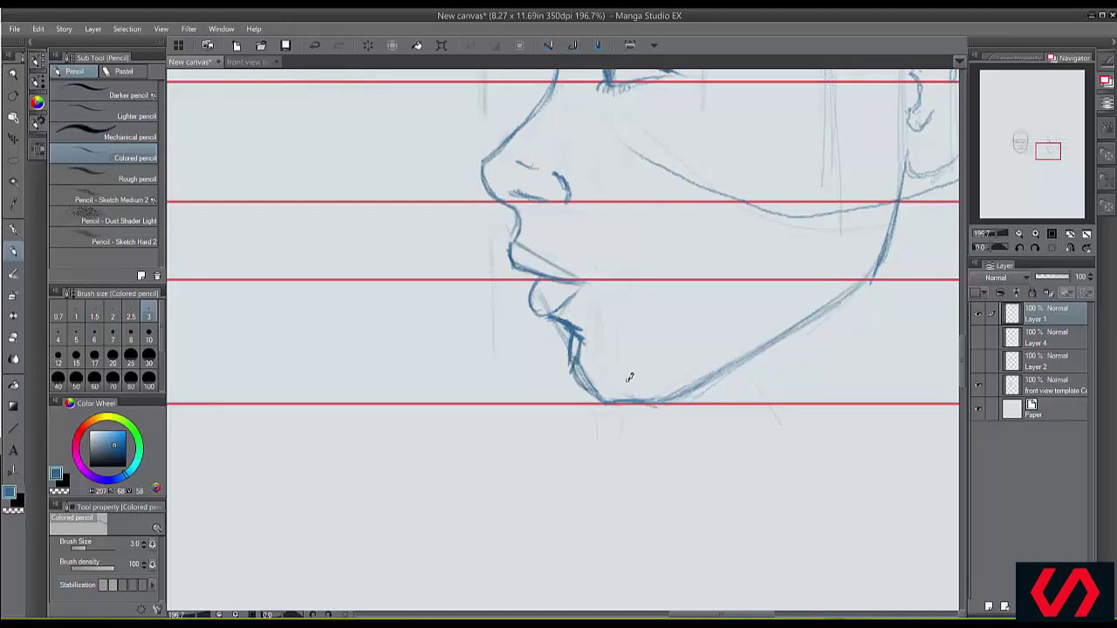
key("ctrl+z")
key("ctrl+z")
key("ctrl+z")
key("ctrl+z")
key("ctrl+z")
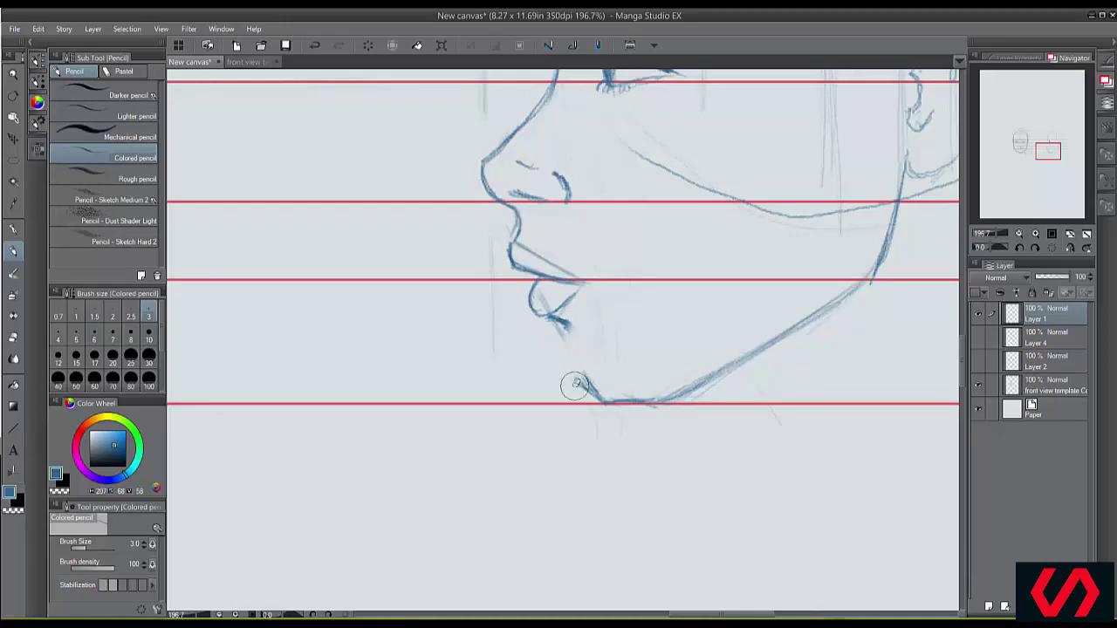
mouse_move(570, 322)
left_mouse_down()
mouse_move(586, 381)
mouse_move(604, 400)
left_mouse_up()
Erase the lower arc of the head circle across the cheek and ear and the vertical construction lines inside the head
scroll(675, 379, "down", 10)
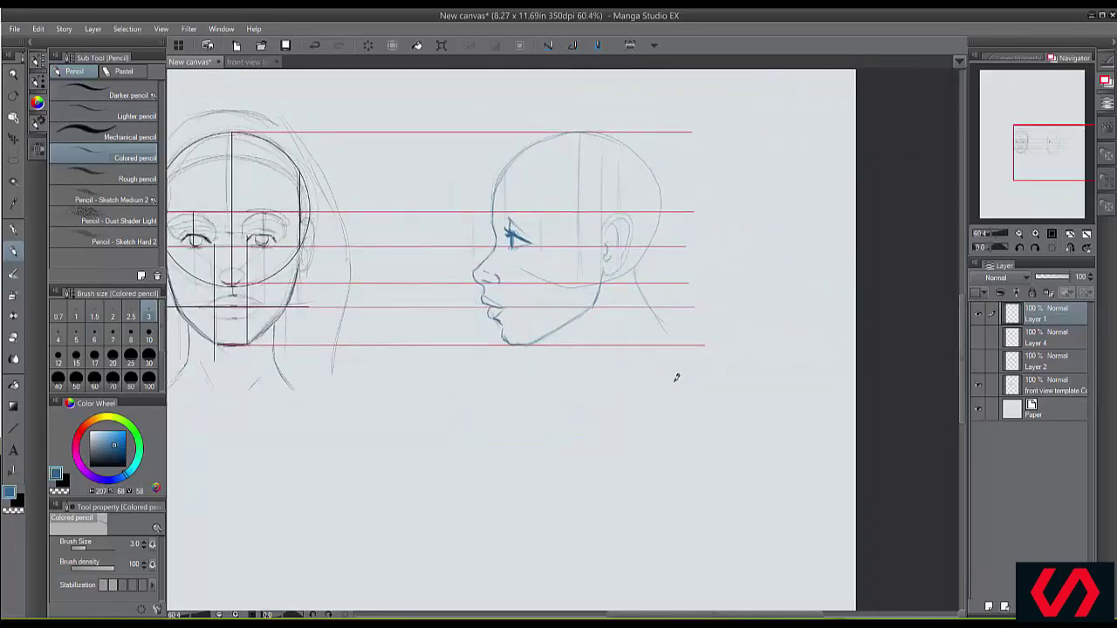
key("ctrl+plus")
key("ctrl+plus")
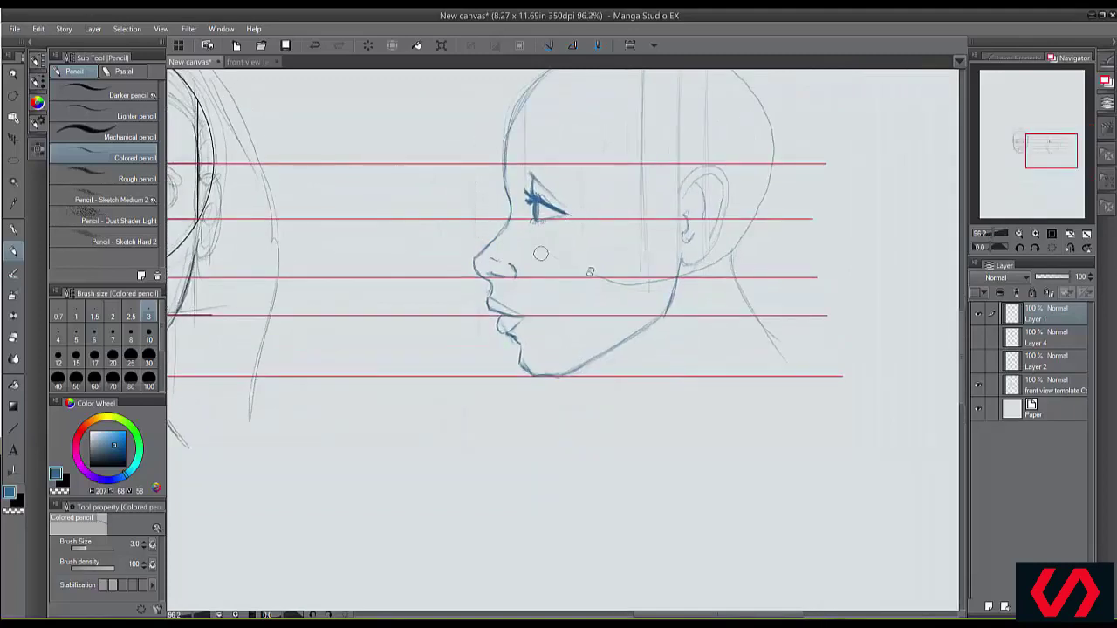
mouse_move(597, 275)
left_mouse_down()
mouse_move(654, 264)
mouse_move(643, 230)
mouse_move(644, 85)
mouse_move(684, 123)
left_mouse_up()
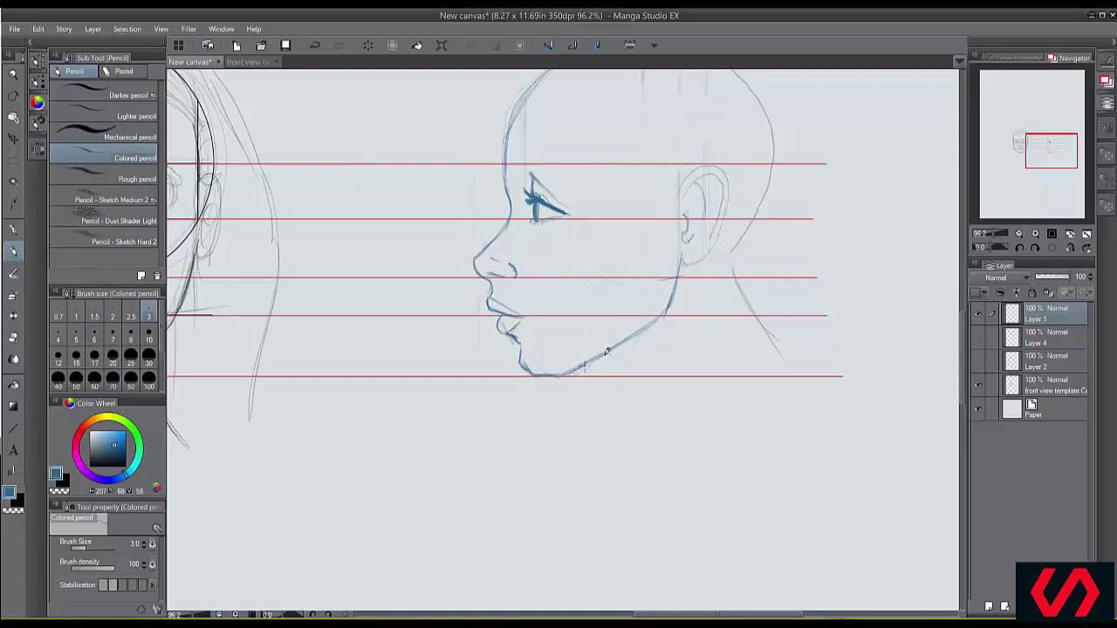
Sketch the front of the neck from under the jaw, the neck muscle line below the ear and a rough shoulder curve
left_click_drag(607, 353, 649, 401)
left_click_drag(717, 280, 699, 390)
scroll(702, 443, "down", 2)
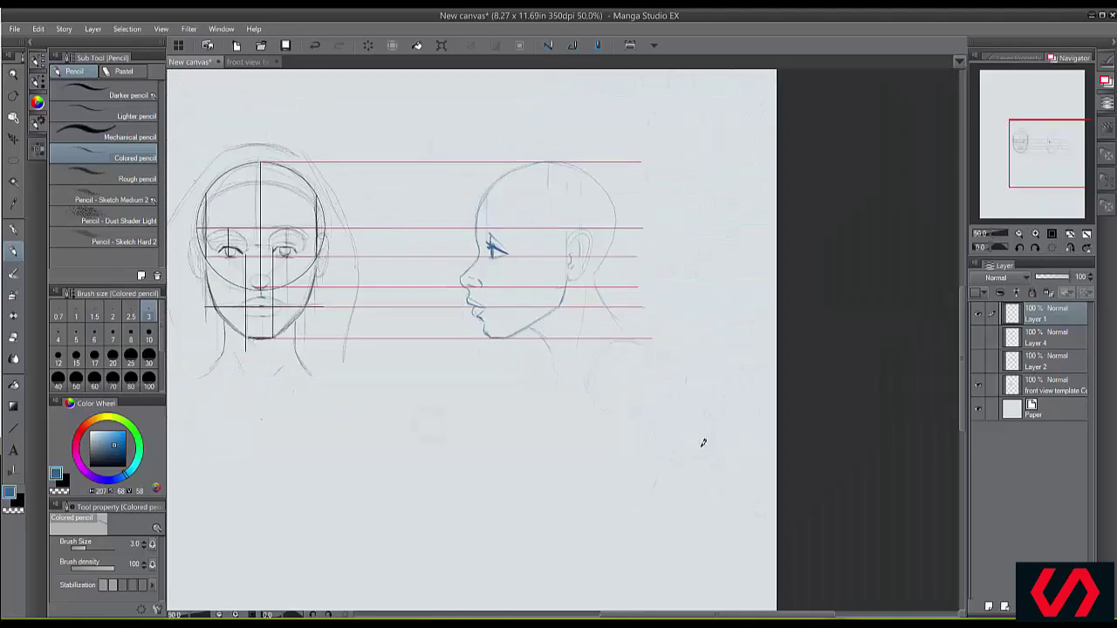
scroll(702, 444, "up", 3)
scroll(703, 443, "up", 4)
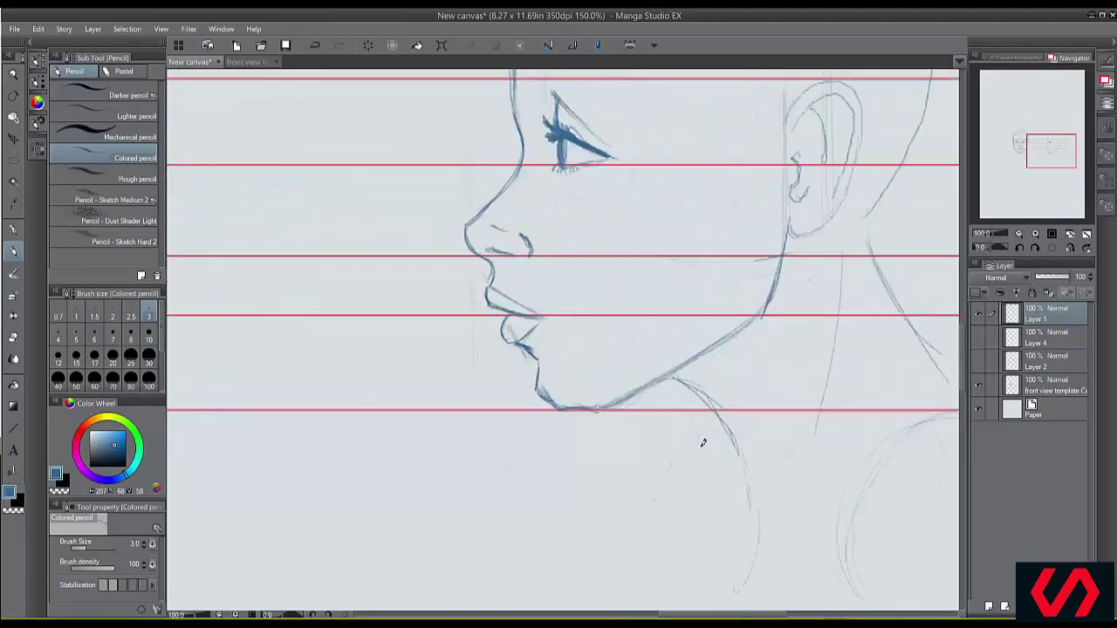
Erase the front and underside of the chin and redraw them as a smooth curve from the chin guide line into the jaw
mouse_move(740, 281)
left_mouse_down()
mouse_move(611, 324)
mouse_move(590, 311)
mouse_move(608, 314)
left_mouse_up()
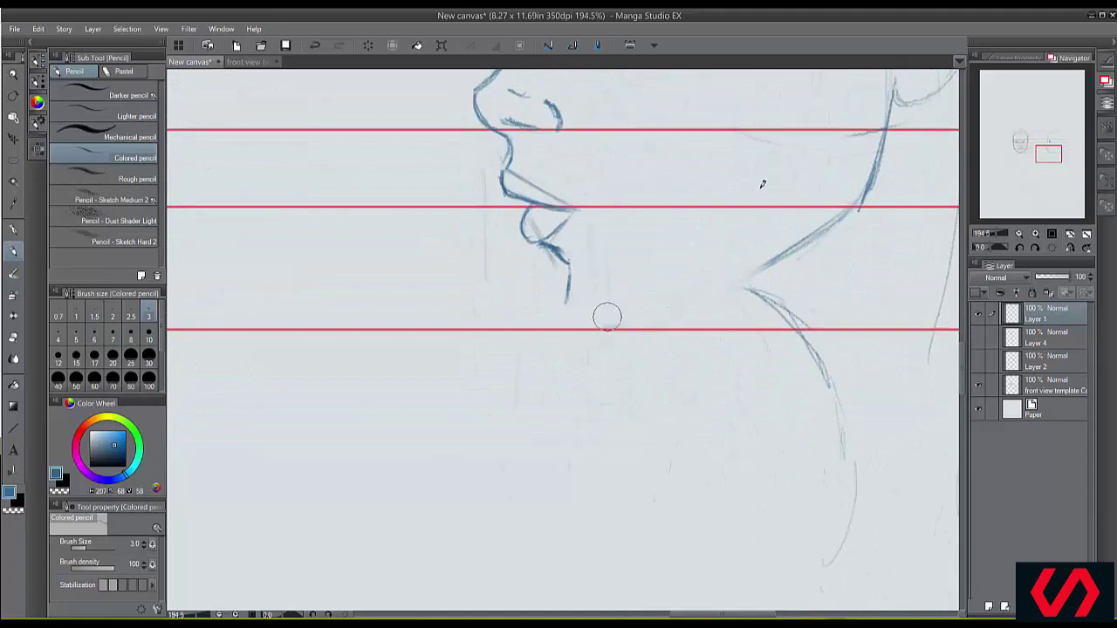
mouse_move(717, 294)
left_mouse_down()
mouse_move(749, 276)
mouse_move(646, 326)
mouse_move(611, 325)
mouse_move(595, 305)
mouse_move(599, 326)
mouse_move(576, 306)
mouse_move(608, 327)
mouse_move(577, 304)
mouse_move(566, 260)
mouse_move(545, 244)
mouse_move(619, 332)
left_mouse_up()
scroll(618, 333, "down", 3)
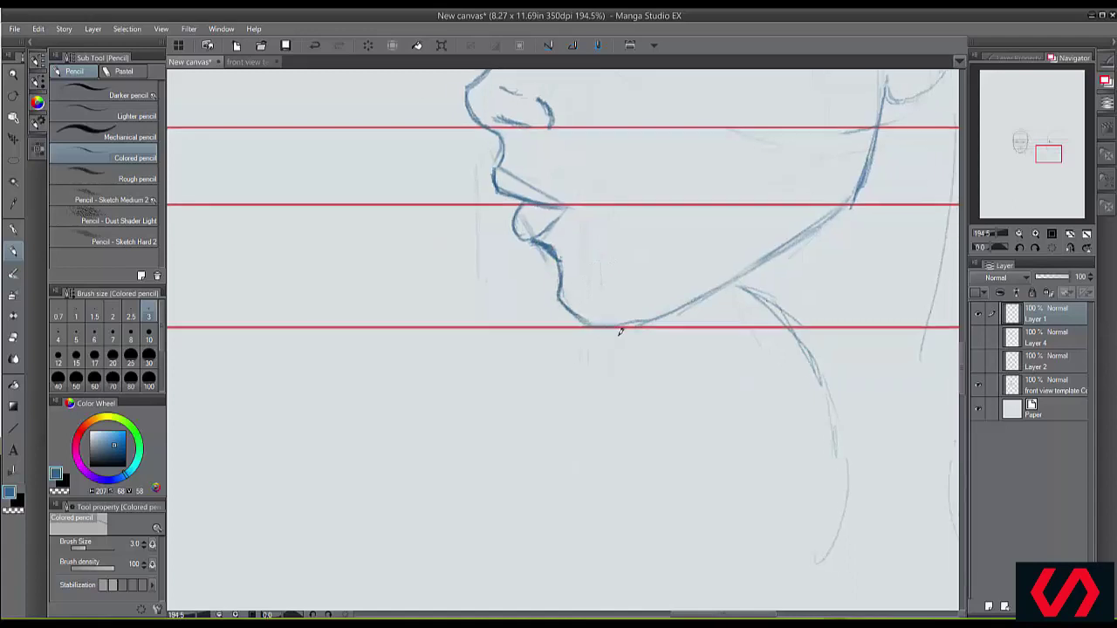
scroll(620, 332, "down", 2)
scroll(620, 332, "down", 1)
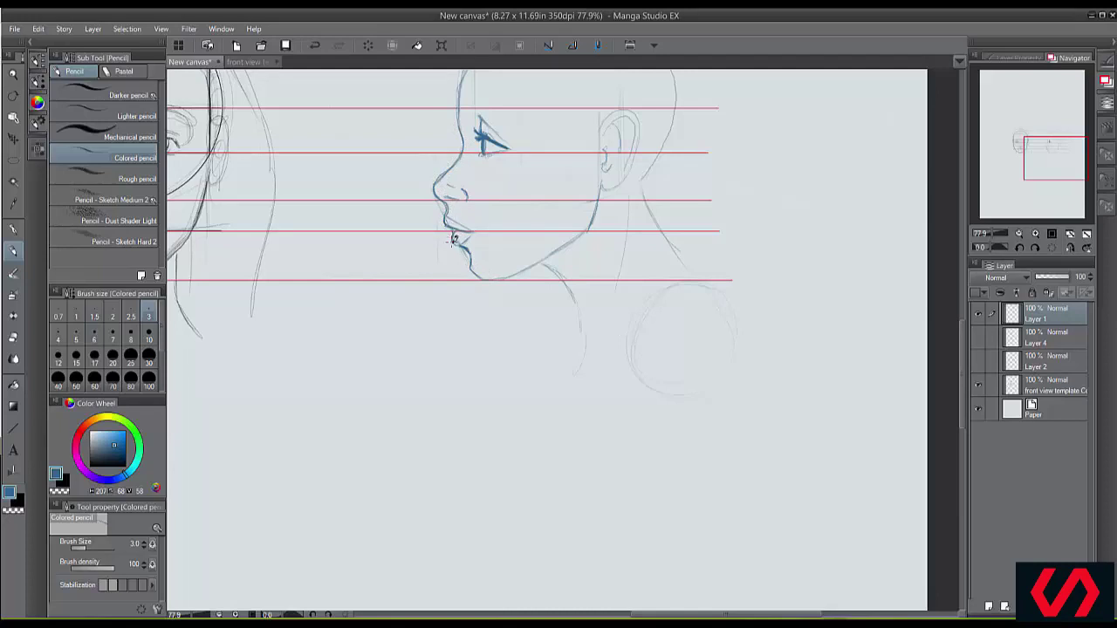
left_click_drag(467, 247, 475, 278)
mouse_move(431, 201)
left_mouse_down()
mouse_move(469, 272)
mouse_move(465, 264)
left_mouse_up()
key("ctrl+z")
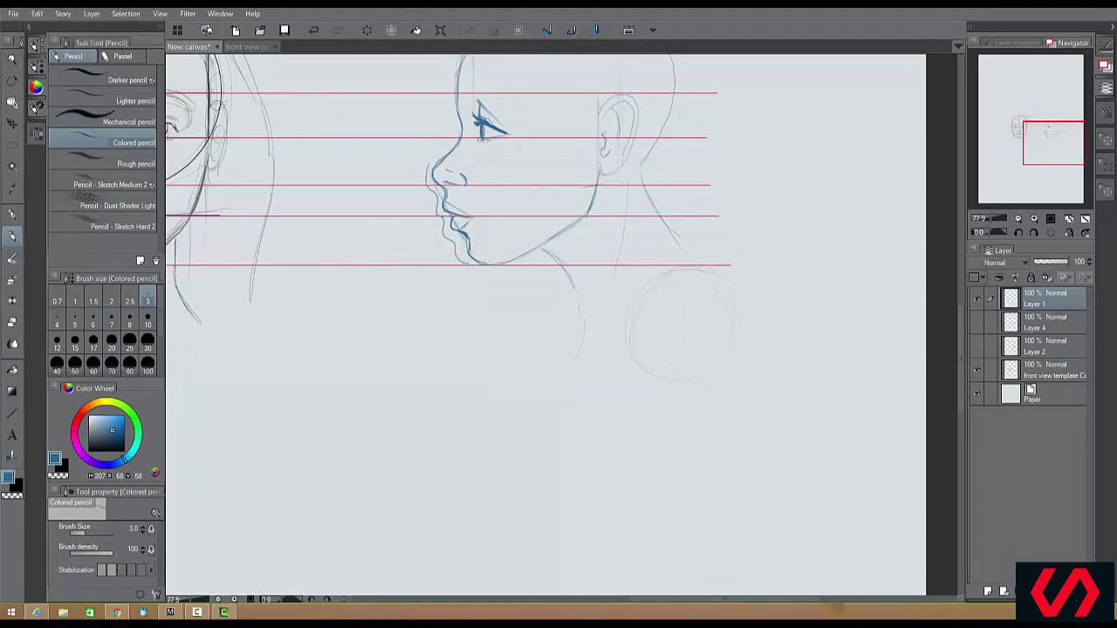
key("ctrl+z")
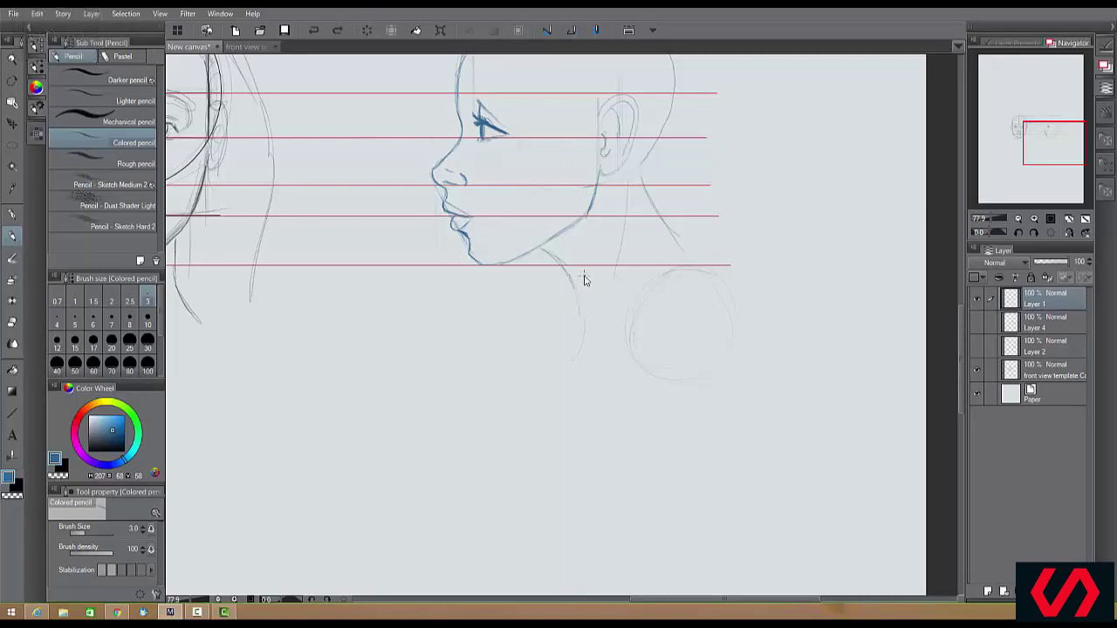
Erase the lips and redraw them with a fuller hatched upper lip and a rounded lower lip meeting at the mouth guide line
scroll(585, 280, "up", 4)
scroll(585, 280, "up", 2)
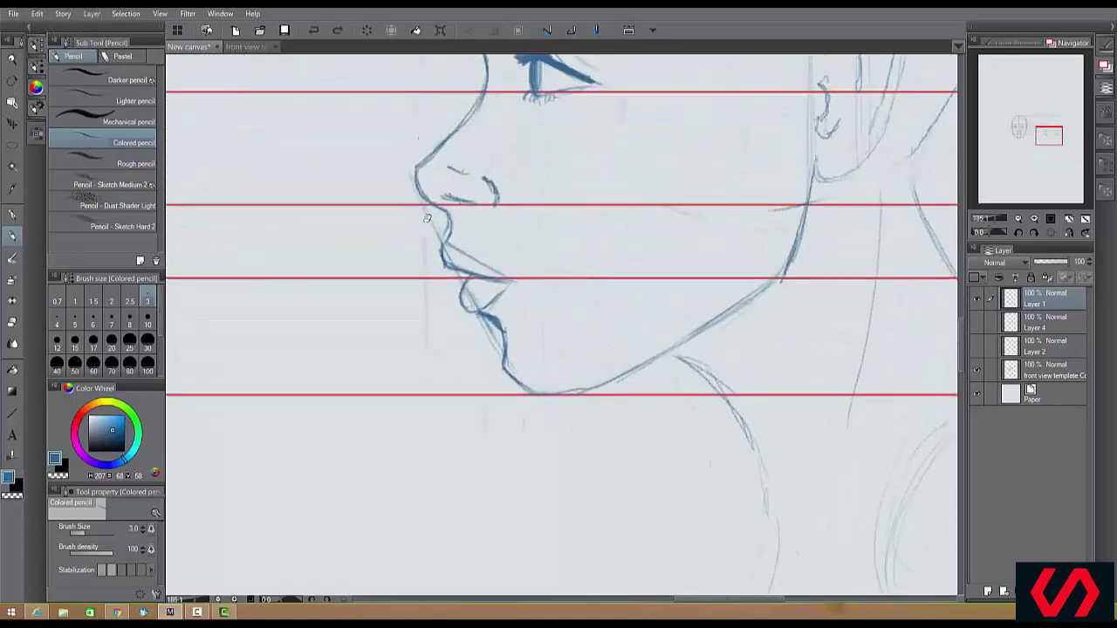
mouse_move(429, 243)
left_mouse_down()
mouse_move(468, 300)
mouse_move(446, 275)
mouse_move(429, 307)
mouse_move(437, 274)
mouse_move(505, 282)
mouse_move(463, 254)
mouse_move(509, 277)
left_mouse_up()
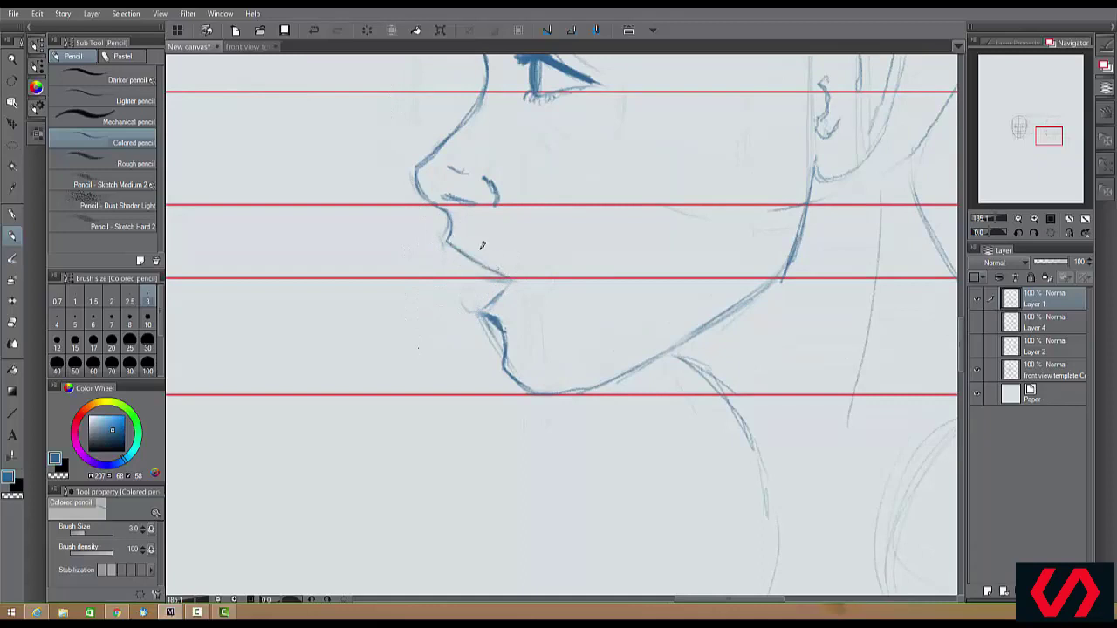
left_click_drag(439, 258, 445, 244)
mouse_move(450, 270)
left_mouse_down()
mouse_move(505, 274)
mouse_move(468, 257)
mouse_move(483, 272)
mouse_move(476, 310)
left_mouse_up()
mouse_move(450, 272)
left_mouse_down()
mouse_move(453, 241)
mouse_move(511, 277)
mouse_move(462, 251)
mouse_move(450, 259)
mouse_move(459, 262)
mouse_move(454, 245)
mouse_move(498, 282)
mouse_move(476, 309)
mouse_move(461, 293)
mouse_move(480, 293)
mouse_move(505, 328)
mouse_move(508, 356)
left_mouse_up()
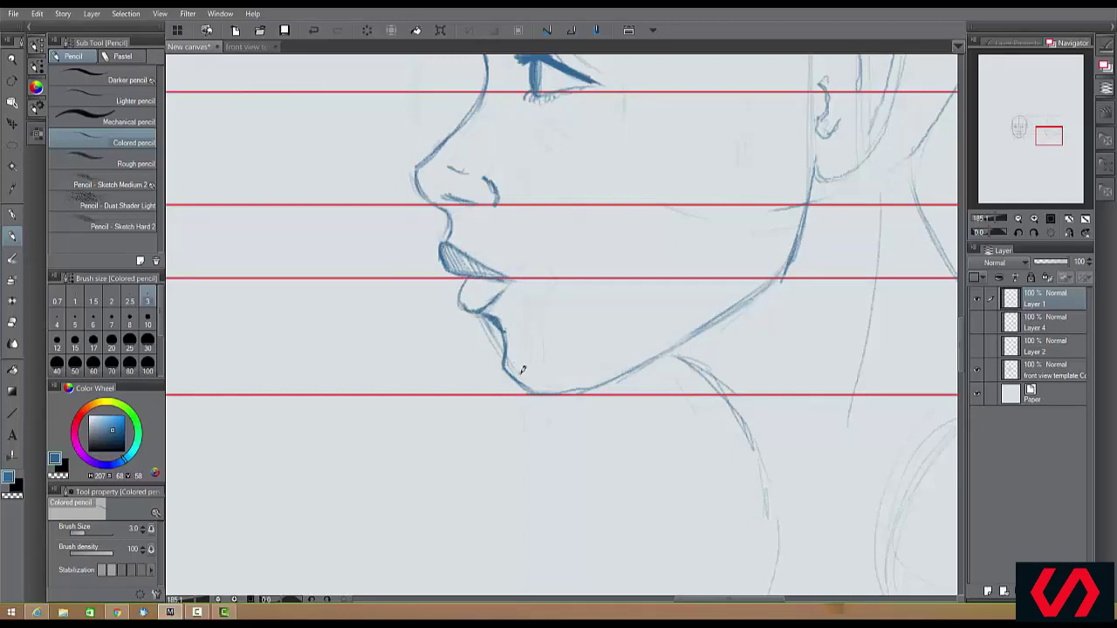
Hide the front view template layer and erase the profile's lips, nose tip and nose bridge
scroll(522, 370, "down", 5)
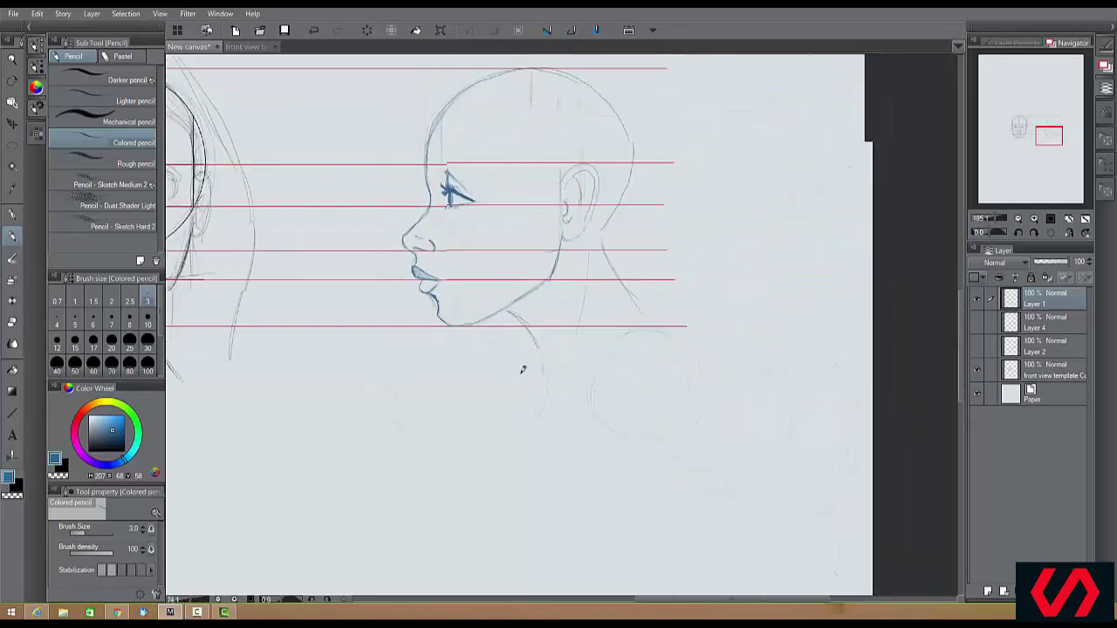
left_click(975, 370)
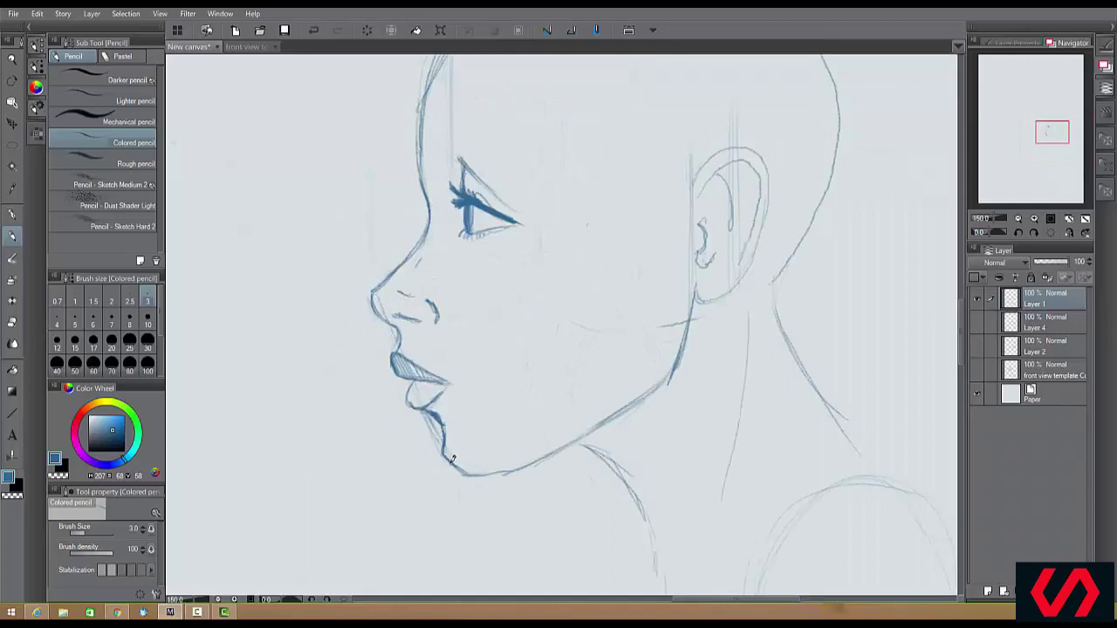
left_click_drag(419, 394, 445, 447)
mouse_move(412, 405)
left_mouse_down()
mouse_move(391, 361)
mouse_move(412, 410)
mouse_move(404, 362)
mouse_move(447, 381)
mouse_move(413, 400)
mouse_move(433, 388)
mouse_move(406, 369)
mouse_move(398, 337)
mouse_move(386, 335)
mouse_move(375, 308)
left_mouse_up()
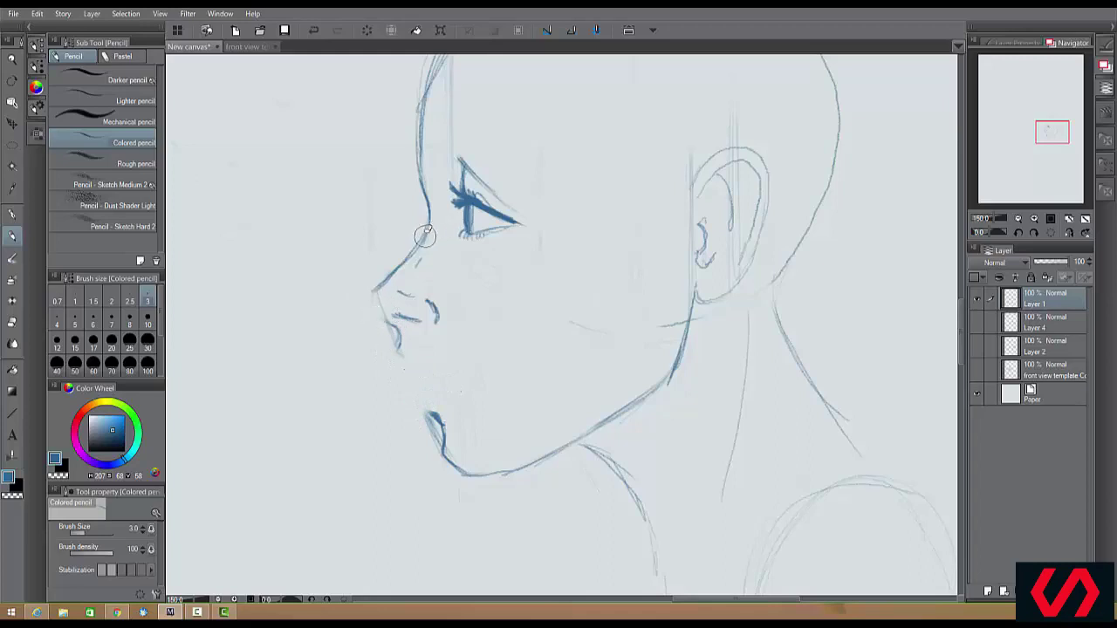
mouse_move(425, 217)
left_mouse_down()
mouse_move(376, 288)
mouse_move(389, 262)
left_mouse_up()
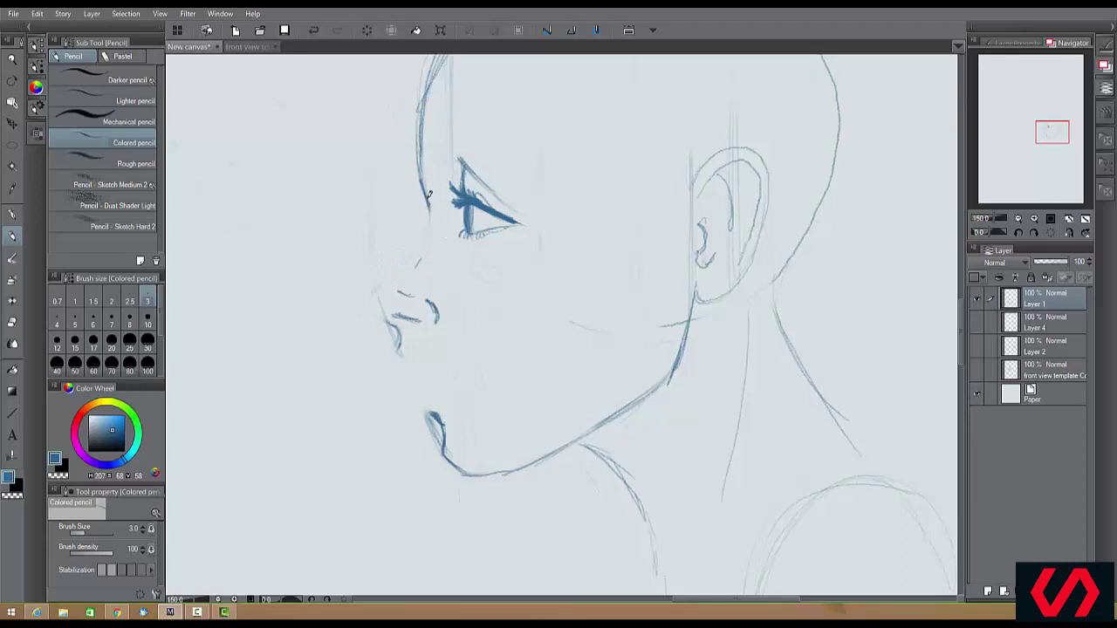
Redraw the nose with a concave bridge curving from the brow to an upturned tip and a rounded underside
mouse_move(429, 194)
left_mouse_down()
mouse_move(434, 219)
mouse_move(432, 205)
mouse_move(413, 262)
left_mouse_up()
left_click_drag(379, 292, 407, 330)
key("ctrl+z")
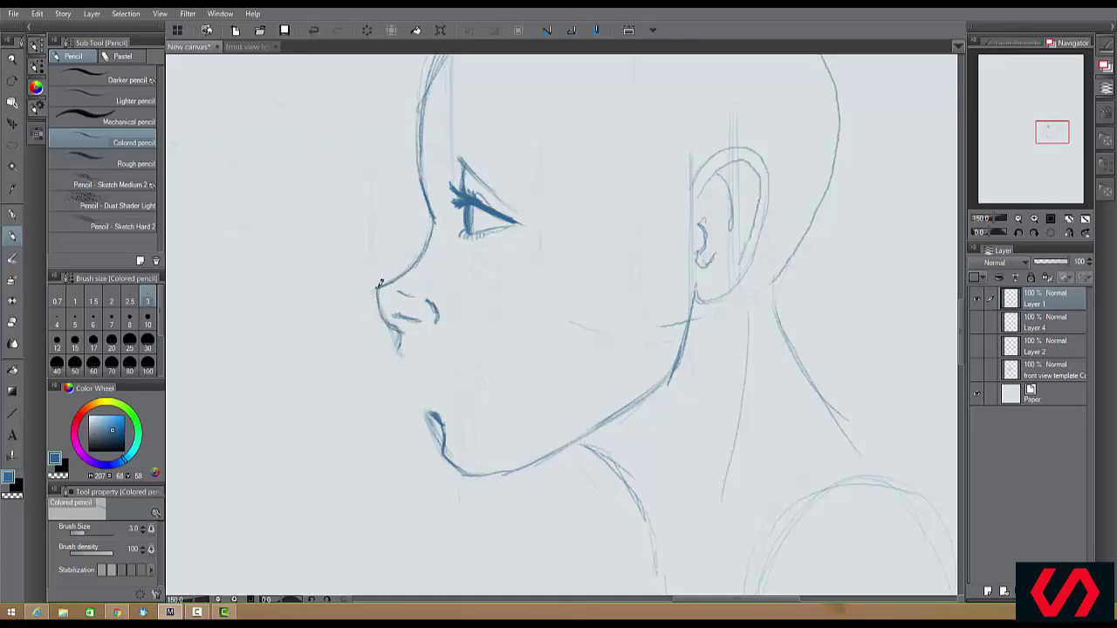
mouse_move(379, 289)
left_mouse_down()
mouse_move(406, 327)
mouse_move(434, 315)
mouse_move(401, 314)
mouse_move(429, 311)
mouse_move(434, 292)
mouse_move(412, 322)
left_mouse_up()
Erase the small nostril strokes inside the nose and redraw them in dark teal
left_click(408, 312, "alt")
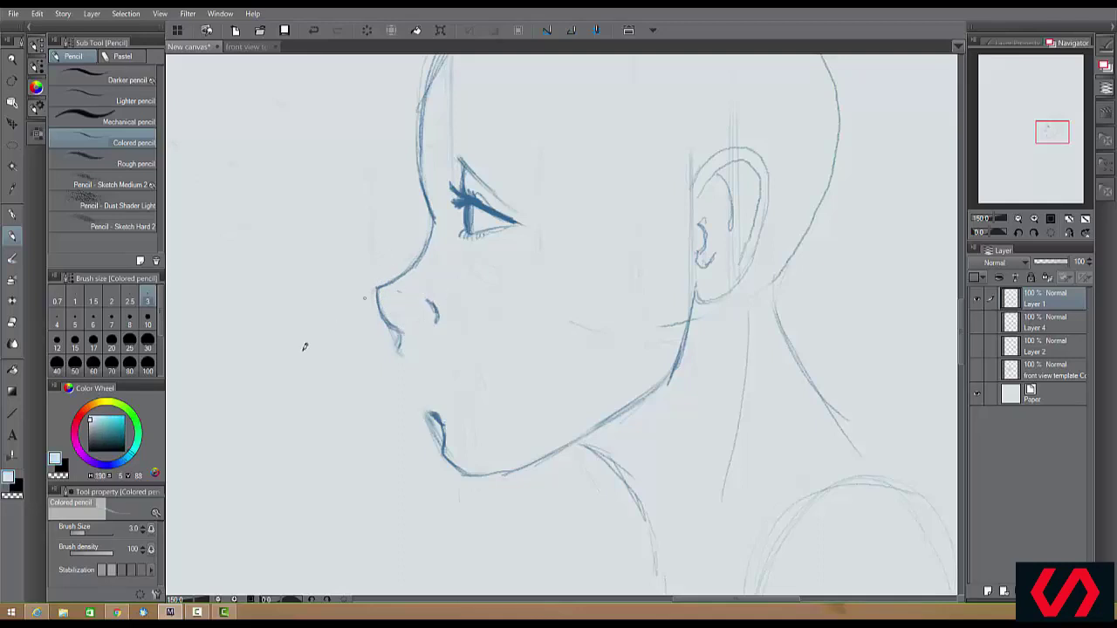
left_click(111, 436)
mouse_move(402, 321)
left_mouse_down()
mouse_move(432, 327)
mouse_move(422, 322)
mouse_move(436, 315)
mouse_move(414, 294)
left_mouse_up()
scroll(465, 359, "up", 3)
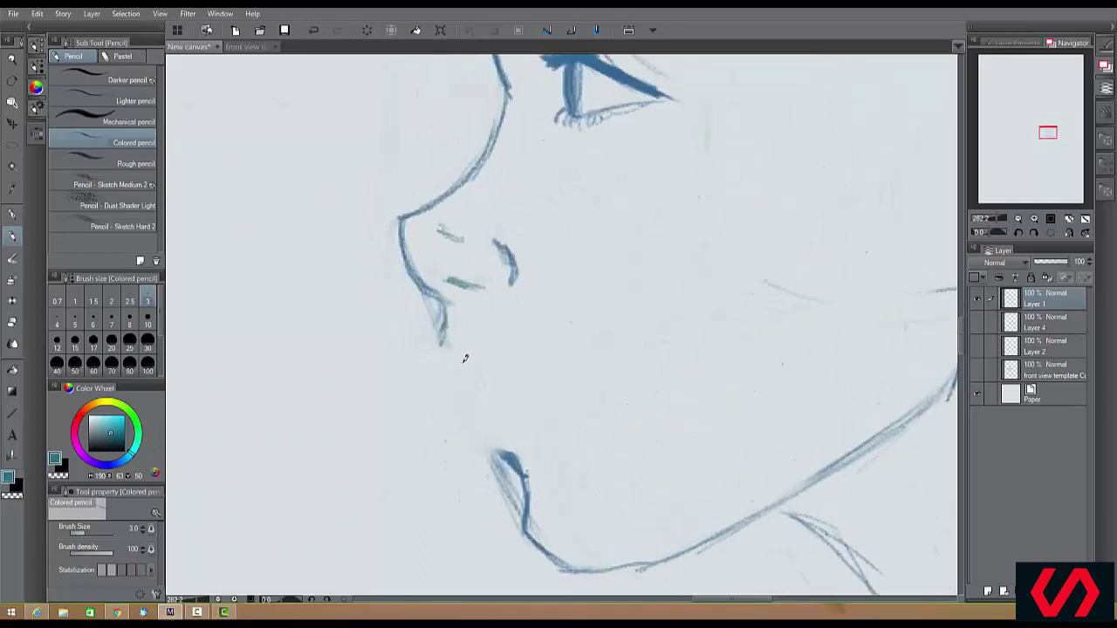
Replace the short line under the nose with a longer nose base and a straight alignment line down to the dip above the chin
scroll(465, 358, "down", 2)
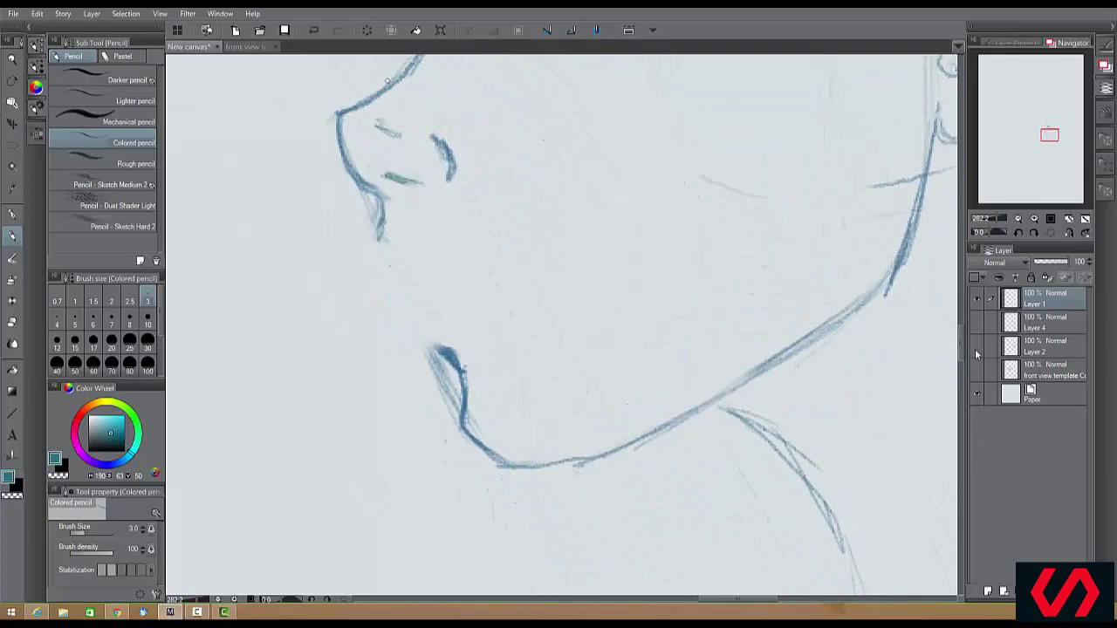
mouse_move(364, 197)
left_mouse_down()
mouse_move(367, 186)
mouse_move(360, 217)
mouse_move(386, 195)
mouse_move(375, 192)
left_mouse_up()
mouse_move(345, 156)
left_mouse_down()
mouse_move(393, 197)
mouse_move(374, 207)
mouse_move(427, 345)
left_mouse_up()
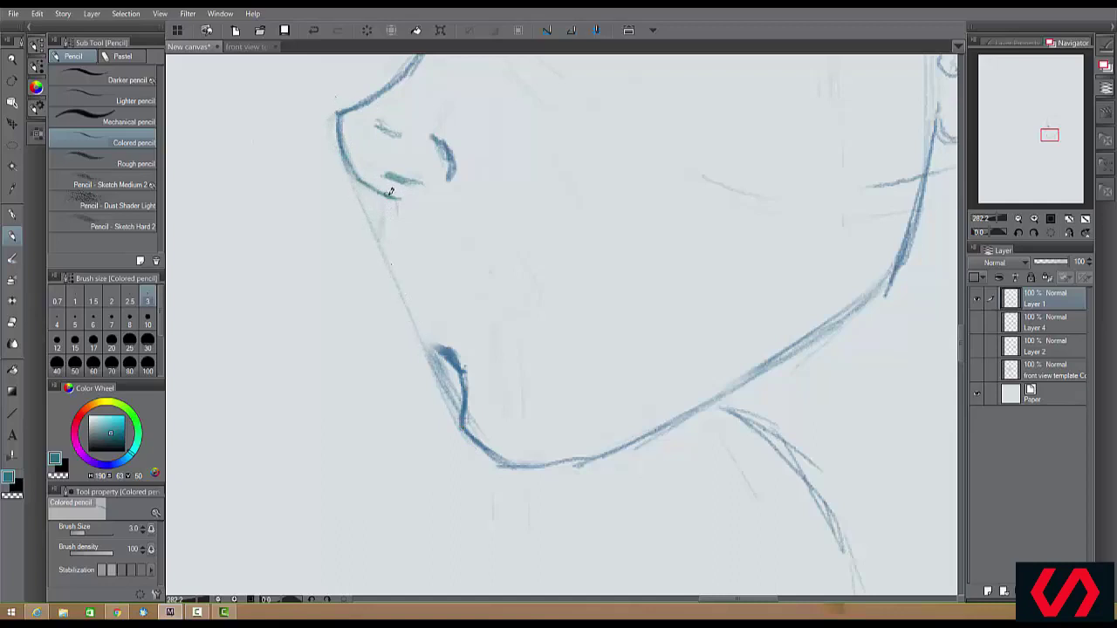
Draw the philtrum, upper lip, lower lip and the dip above the chin in teal, and erase the straight alignment line
mouse_move(398, 200)
left_mouse_down()
mouse_move(398, 259)
mouse_move(403, 237)
mouse_move(466, 256)
left_mouse_up()
left_click_drag(395, 236, 496, 263)
mouse_move(397, 229)
left_mouse_down()
mouse_move(401, 272)
mouse_move(414, 277)
mouse_move(404, 264)
mouse_move(461, 283)
left_mouse_up()
mouse_move(419, 242)
left_mouse_down()
mouse_move(493, 280)
mouse_move(394, 235)
mouse_move(506, 268)
mouse_move(490, 280)
mouse_move(414, 275)
mouse_move(396, 257)
mouse_move(424, 255)
mouse_move(392, 235)
mouse_move(490, 278)
mouse_move(438, 279)
mouse_move(421, 337)
left_mouse_up()
mouse_move(474, 309)
left_mouse_down()
mouse_move(452, 329)
mouse_move(420, 303)
mouse_move(439, 279)
mouse_move(422, 324)
mouse_move(424, 303)
mouse_move(437, 334)
mouse_move(477, 307)
mouse_move(464, 344)
mouse_move(467, 391)
mouse_move(452, 345)
left_mouse_up()
mouse_move(393, 305)
left_mouse_down()
mouse_move(434, 387)
mouse_move(440, 366)
mouse_move(449, 373)
mouse_move(441, 359)
mouse_move(449, 397)
left_mouse_up()
left_click_drag(353, 212, 346, 253)
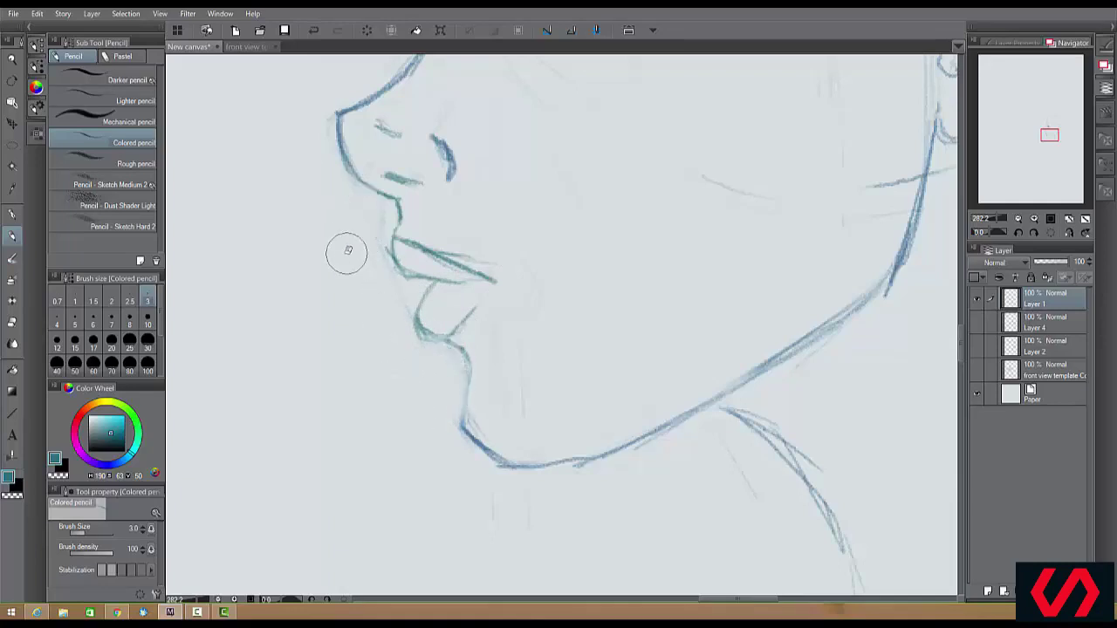
On Layer 1, erase the mouth corner and most of the lower lip, and redraw the upper lip shorter with darker lines
scroll(347, 251, "down", 6)
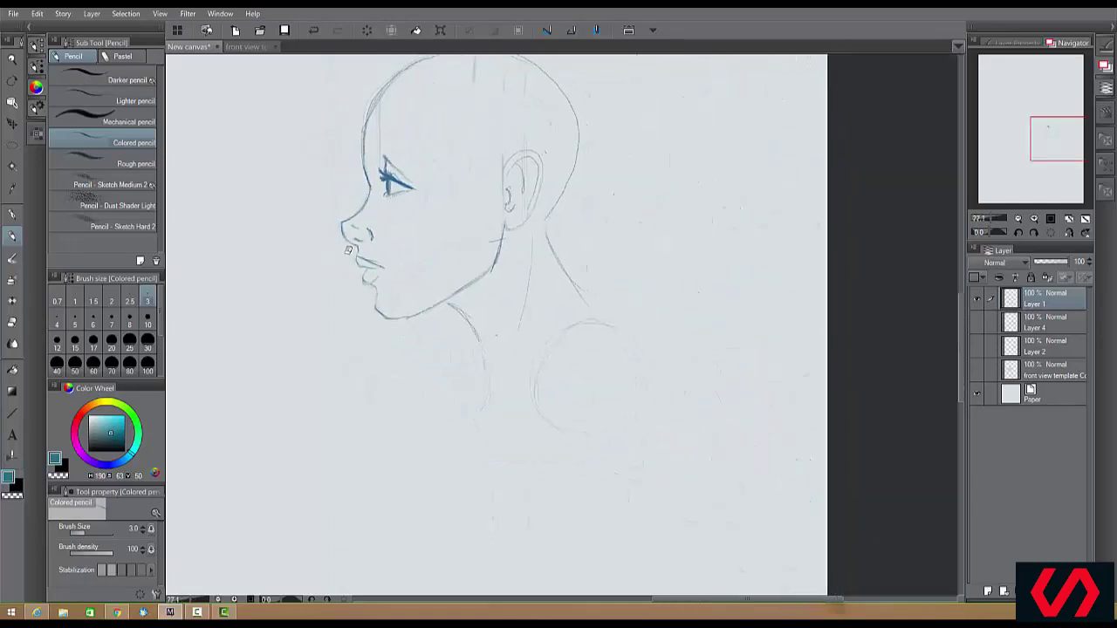
scroll(347, 251, "left", 2)
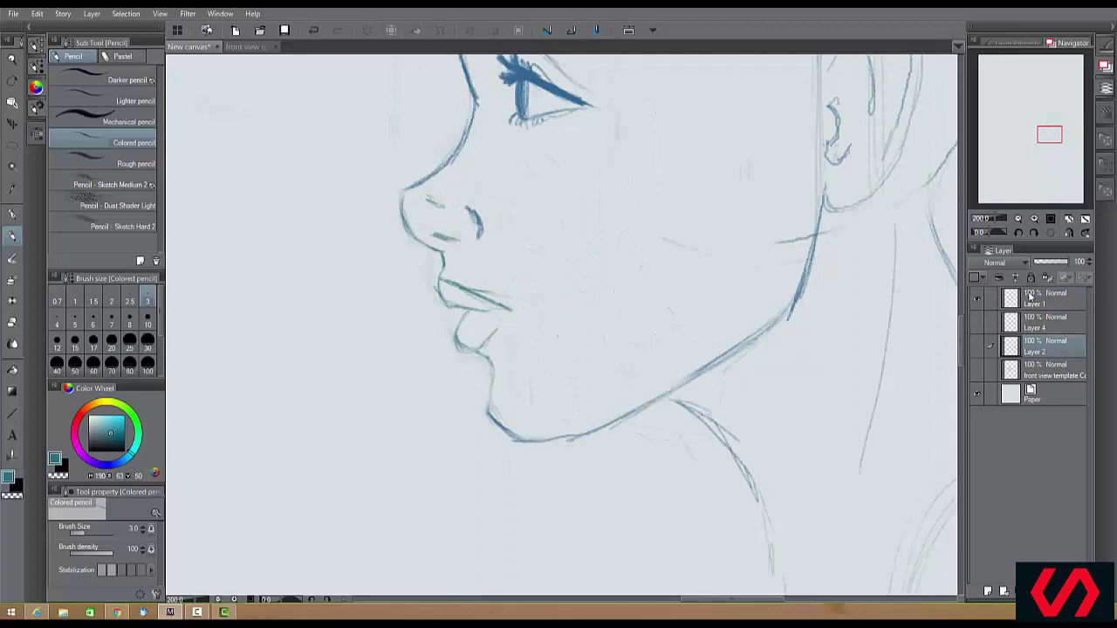
left_click(520, 264, "ctrl")
left_click_drag(493, 286, 506, 314)
left_click_drag(438, 322, 436, 300)
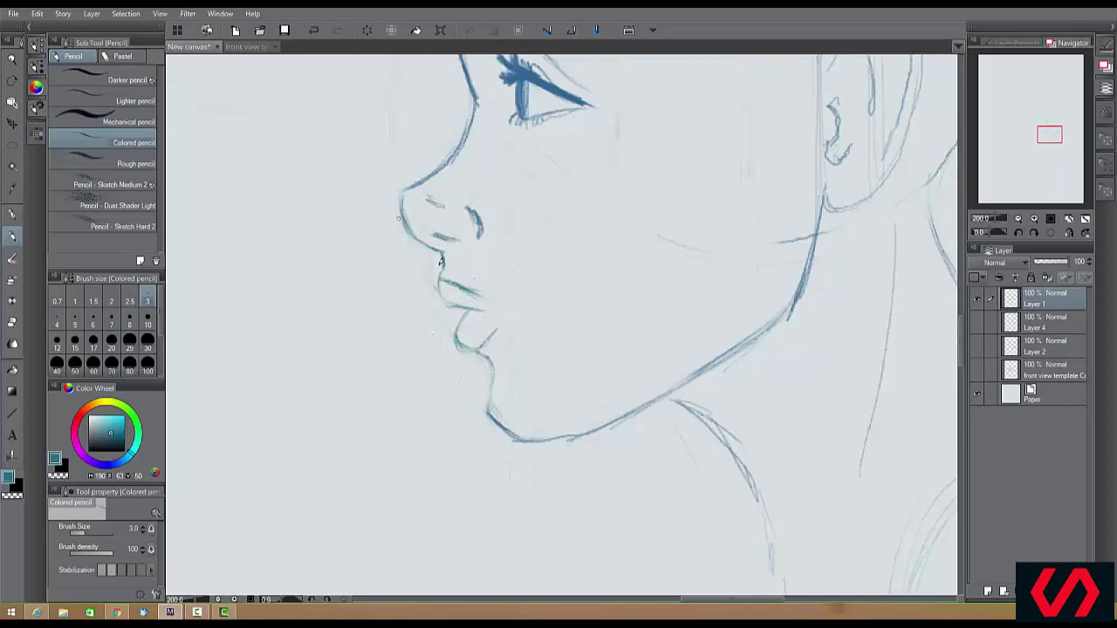
mouse_move(440, 280)
left_mouse_down()
mouse_move(458, 300)
mouse_move(439, 284)
mouse_move(469, 283)
mouse_move(504, 303)
mouse_move(502, 316)
mouse_move(498, 298)
mouse_move(459, 283)
mouse_move(500, 300)
mouse_move(492, 312)
mouse_move(466, 305)
mouse_move(486, 309)
mouse_move(458, 326)
mouse_move(487, 346)
left_mouse_up()
mouse_move(518, 305)
left_mouse_down()
mouse_move(491, 300)
mouse_move(471, 345)
mouse_move(490, 351)
left_mouse_up()
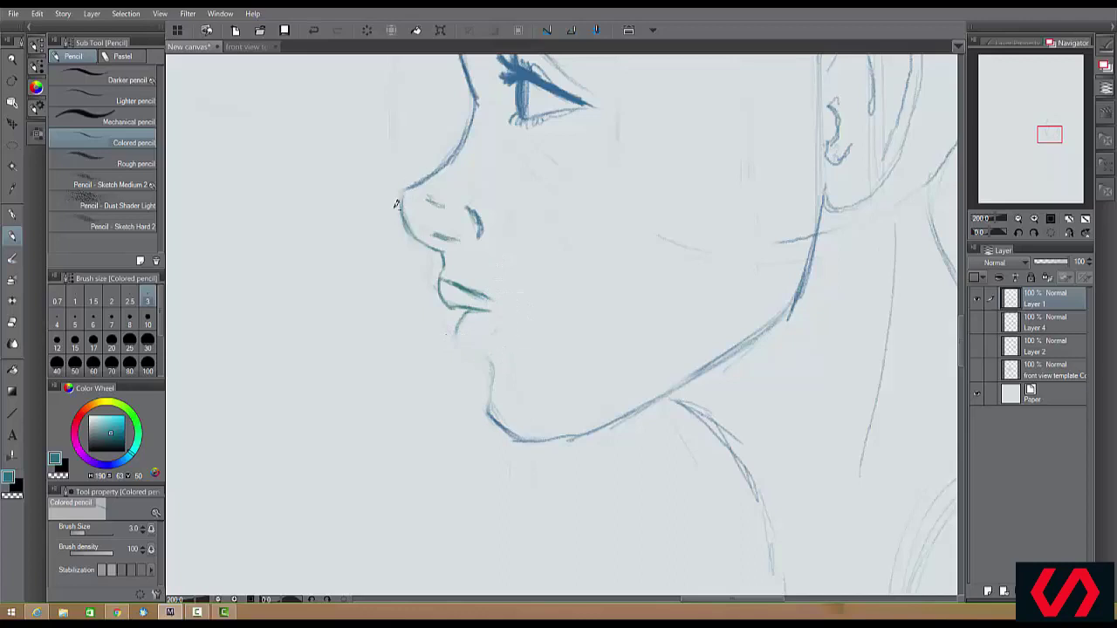
Close the upper lip at a rounded mouth corner, and redraw the full lower lip and the curve down to the chin
mouse_move(439, 277)
left_mouse_down()
mouse_move(511, 303)
mouse_move(472, 227)
mouse_move(512, 308)
mouse_move(480, 350)
mouse_move(465, 352)
mouse_move(459, 333)
mouse_move(494, 360)
mouse_move(488, 407)
left_mouse_up()
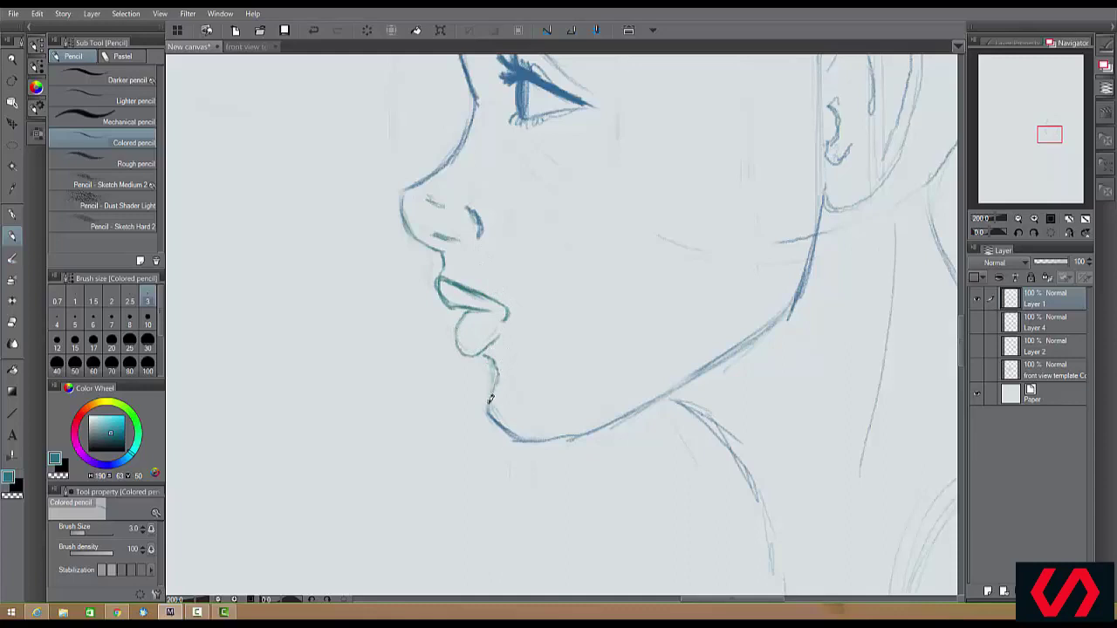
mouse_move(487, 352)
left_mouse_down()
mouse_move(499, 377)
mouse_move(492, 409)
mouse_move(510, 422)
left_mouse_up()
Show the front view template layer to compare the profile with the front view head, and hide the layer again
scroll(510, 422, "down", 5)
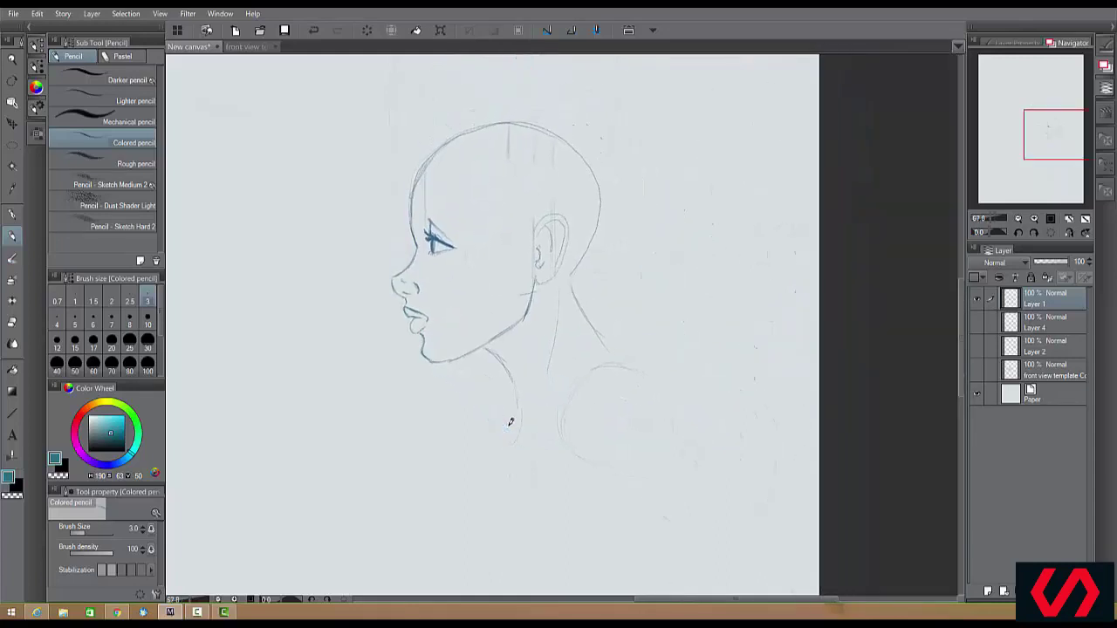
scroll(511, 422, "left", 2)
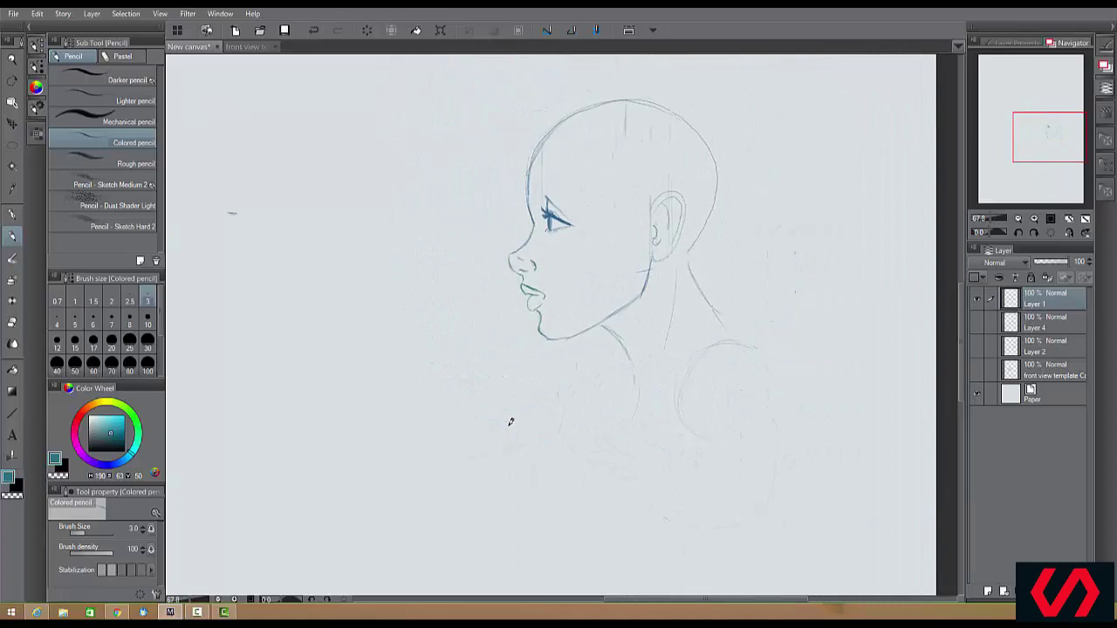
scroll(511, 422, "left", 5)
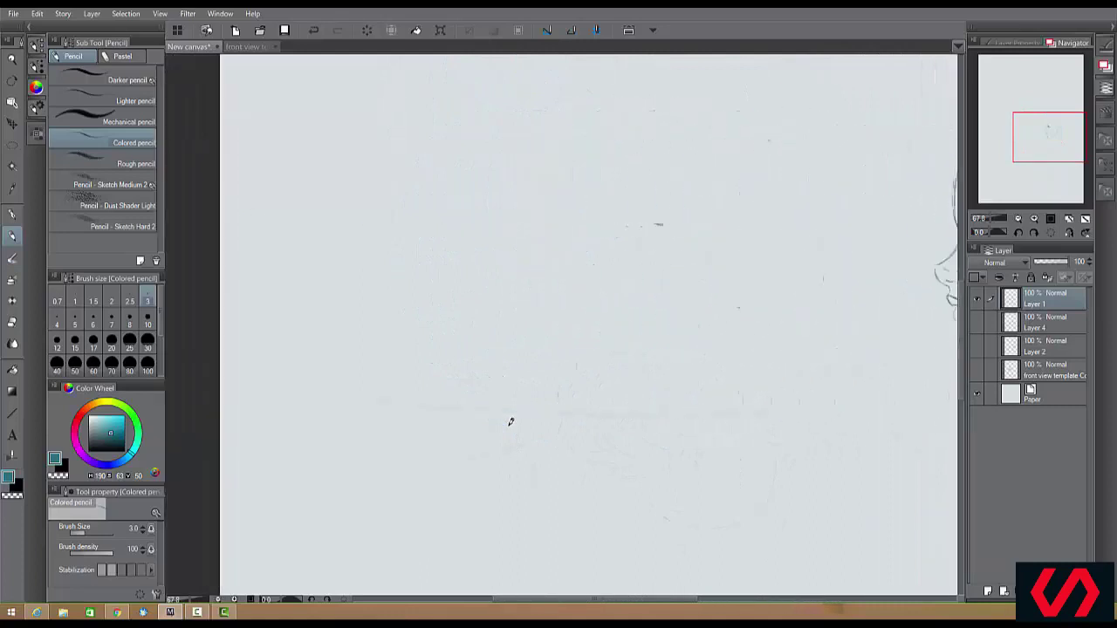
scroll(511, 422, "right", 2)
left_click(978, 370)
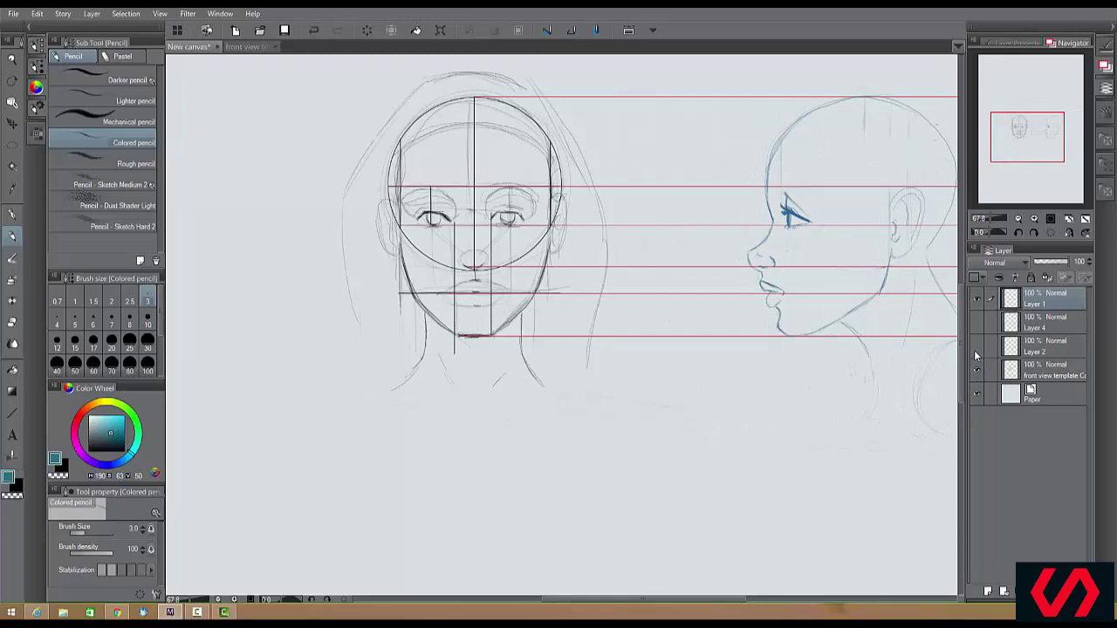
scroll(561, 325, "right", 5)
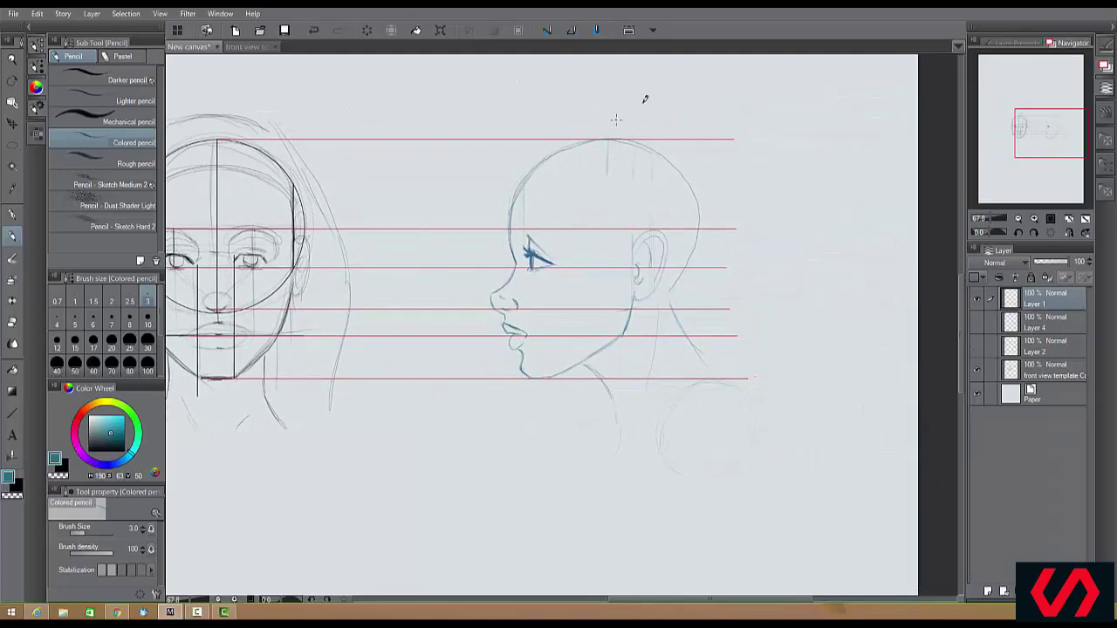
left_click(976, 370)
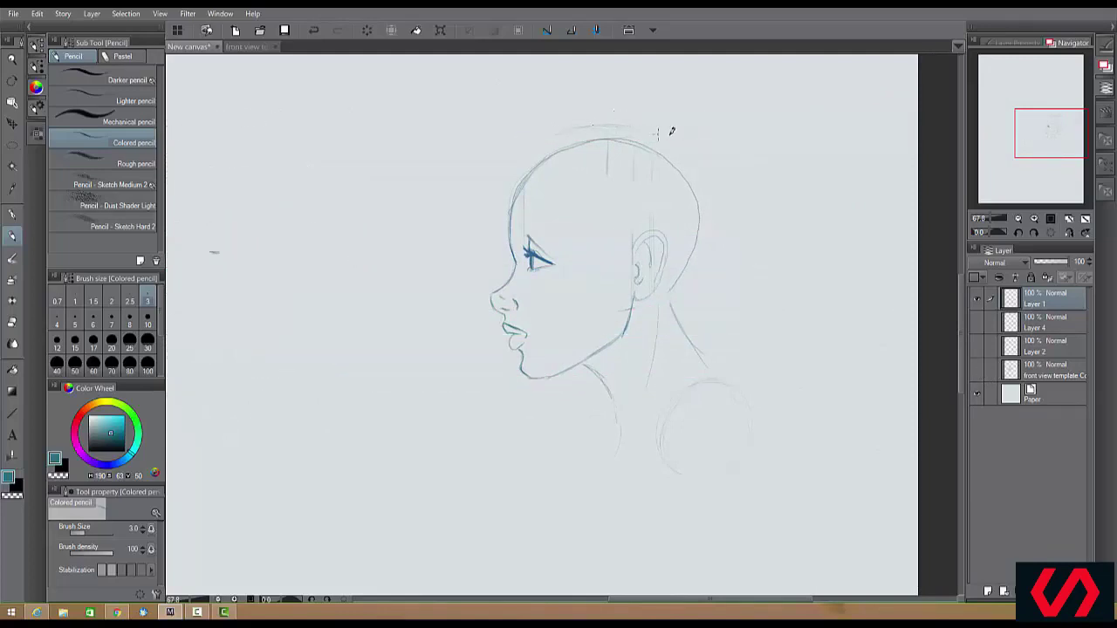
Sketch the hair volume just outside the skull from forehead to nape, and a curved hairline from the forehead to the ear
left_click_drag(640, 128, 590, 126)
mouse_move(620, 254)
left_mouse_down()
mouse_move(598, 218)
mouse_move(560, 201)
mouse_move(505, 210)
mouse_move(496, 189)
mouse_move(538, 152)
mouse_move(504, 206)
mouse_move(512, 177)
mouse_move(542, 150)
left_mouse_up()
mouse_move(701, 234)
left_mouse_down()
mouse_move(682, 283)
mouse_move(703, 221)
mouse_move(692, 168)
mouse_move(667, 141)
mouse_move(625, 128)
mouse_move(562, 134)
mouse_move(514, 167)
left_mouse_up()
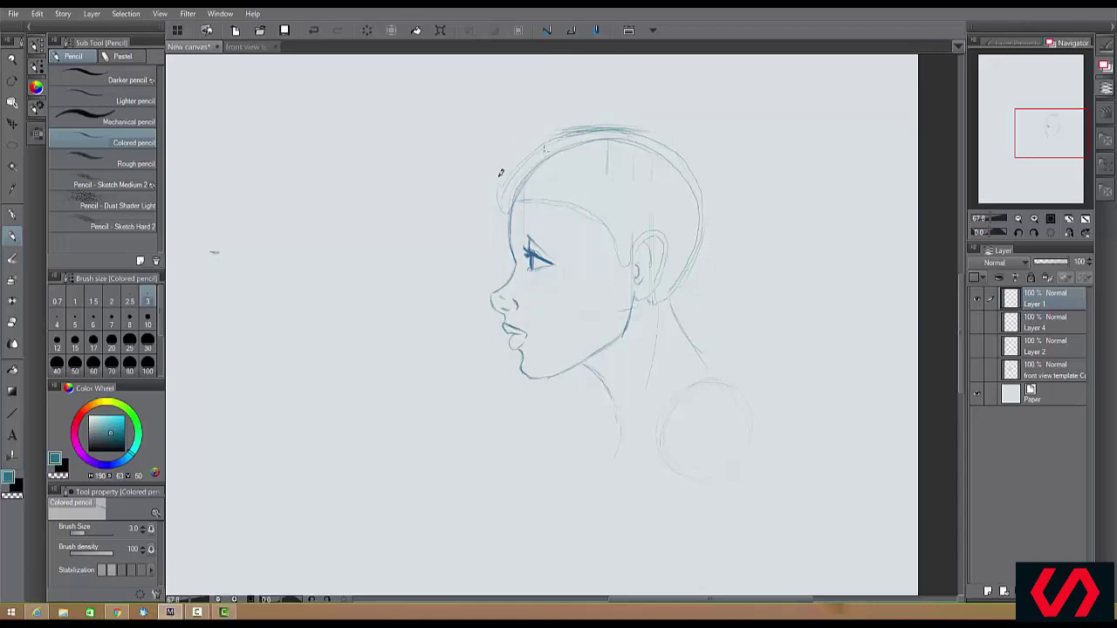
mouse_move(375, 164)
left_mouse_down()
mouse_move(355, 139)
mouse_move(364, 164)
mouse_move(303, 236)
left_mouse_up()
left_click_drag(389, 166, 429, 220)
key("ctrl+z")
key("ctrl+z")
mouse_move(520, 172)
left_mouse_down()
mouse_move(544, 169)
mouse_move(581, 218)
mouse_move(622, 239)
left_mouse_up()
key("ctrl+z")
scroll(630, 175, "left", 6)
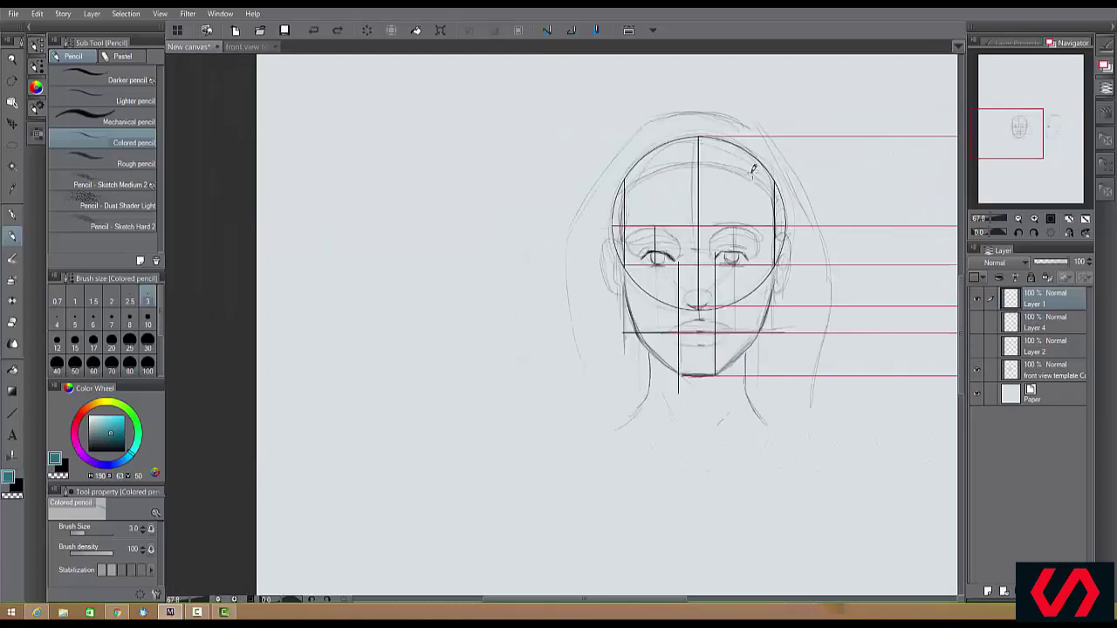
mouse_move(700, 166)
left_mouse_down()
mouse_move(711, 156)
mouse_move(762, 292)
left_mouse_up()
left_click_drag(739, 154, 781, 312)
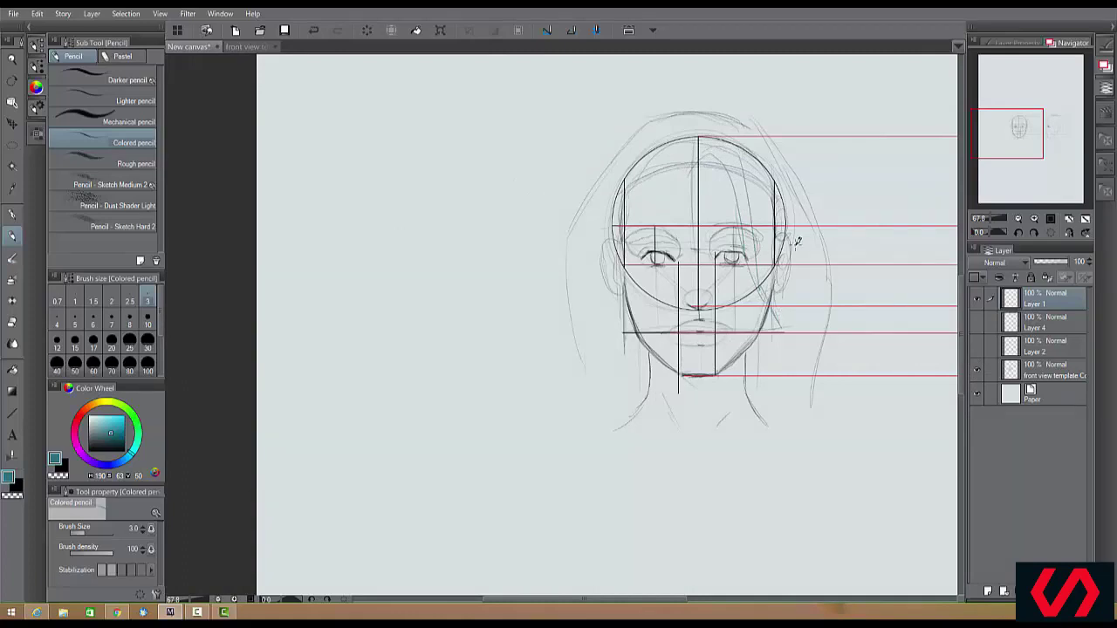
key("ctrl+z")
key("ctrl+z")
key("ctrl+z")
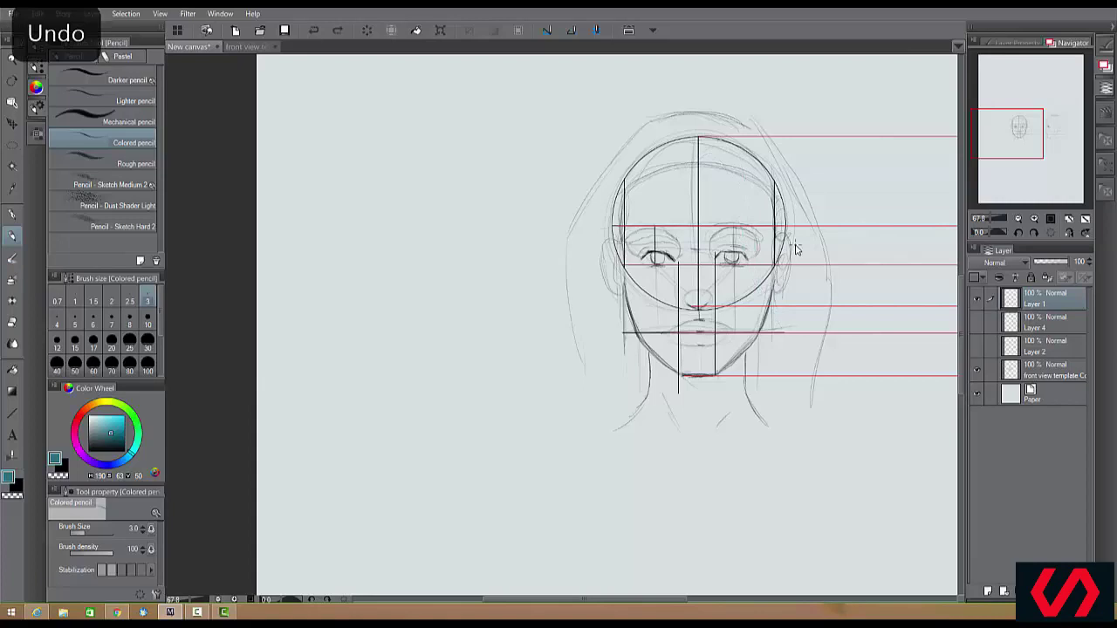
scroll(796, 249, "right", 6)
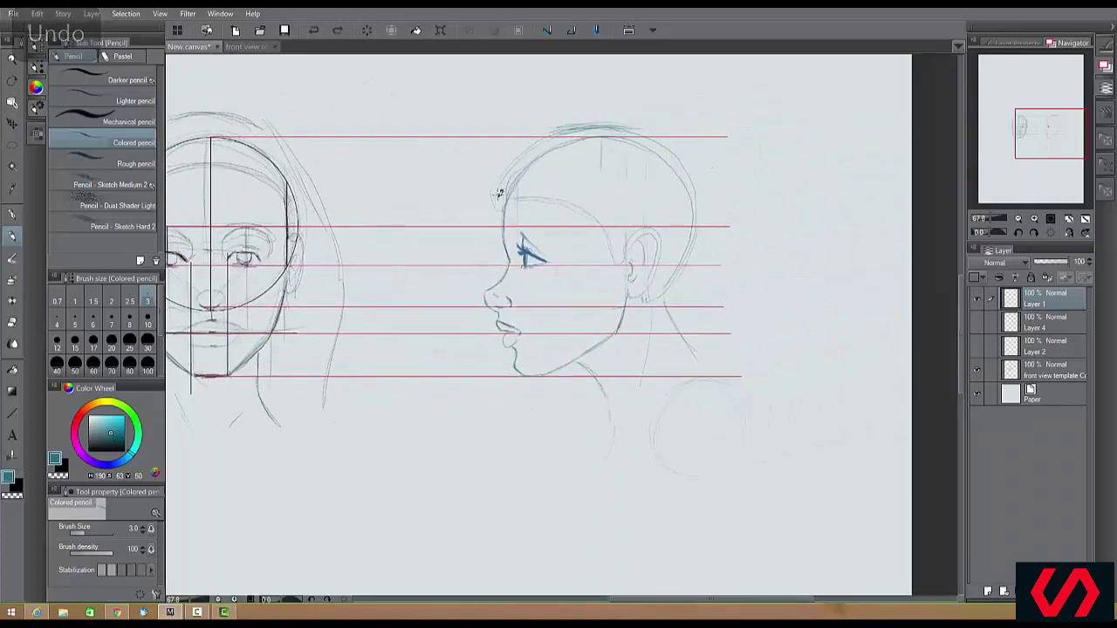
mouse_move(526, 183)
left_mouse_down()
mouse_move(522, 267)
mouse_move(576, 400)
left_mouse_up()
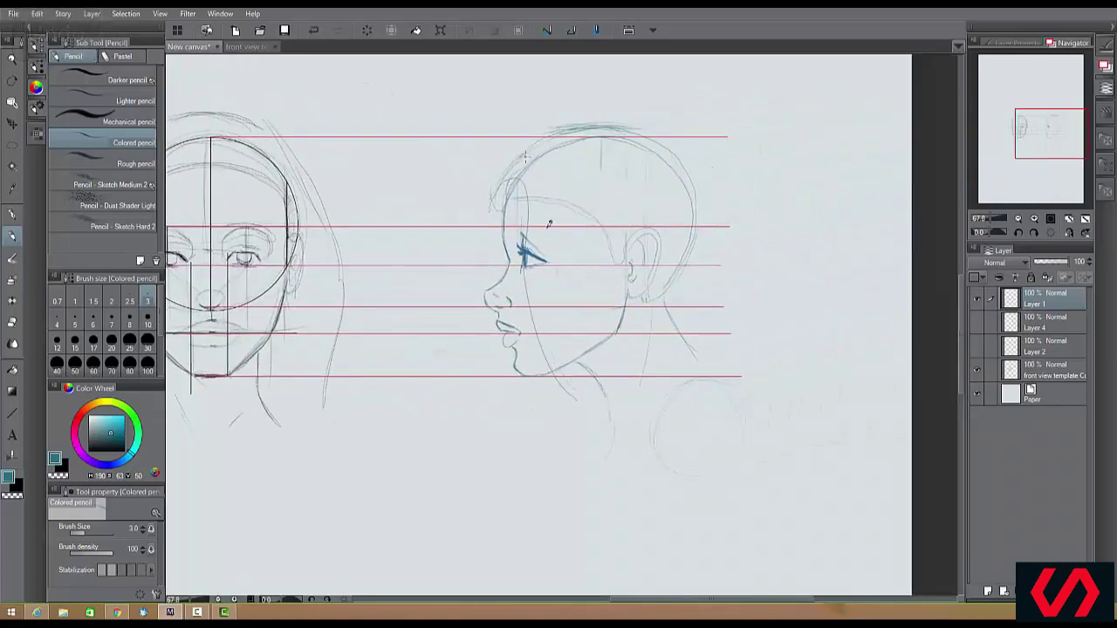
left_click_drag(523, 159, 550, 266)
mouse_move(591, 178)
left_mouse_down()
mouse_move(616, 303)
mouse_move(648, 333)
left_mouse_up()
key("ctrl+z")
key("ctrl+z")
key("ctrl+z")
key("ctrl+z")
Sketch the front section of hair sweeping from a peak above the forehead, past the cheek, down to the jaw corner
left_click_drag(560, 202, 620, 326)
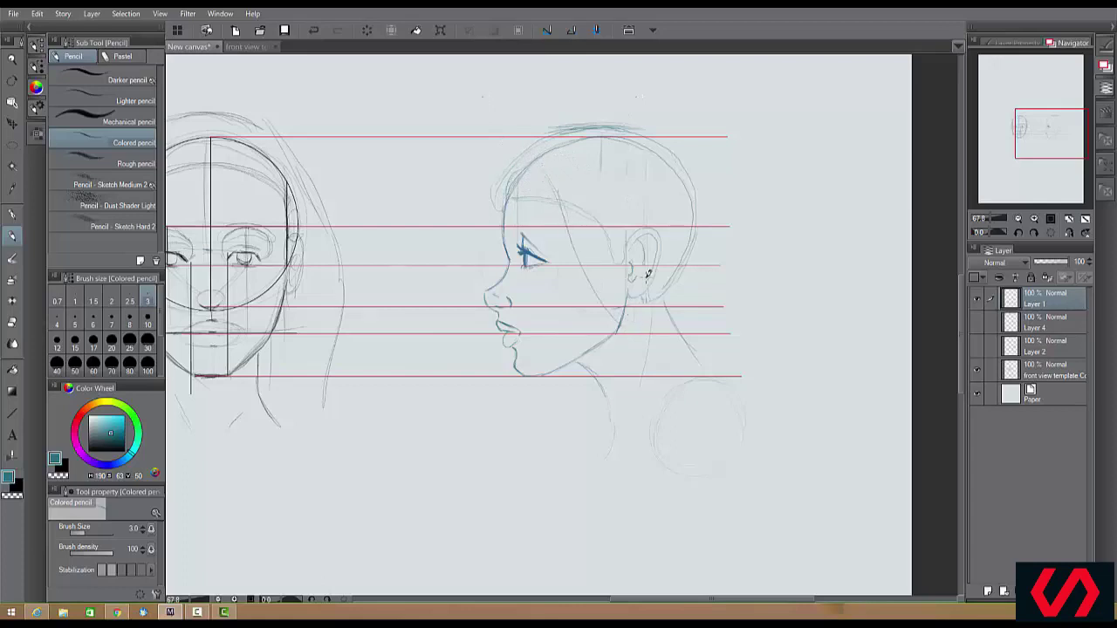
mouse_move(504, 200)
left_mouse_down()
mouse_move(543, 166)
mouse_move(623, 316)
left_mouse_up()
left_click_drag(561, 207, 571, 237)
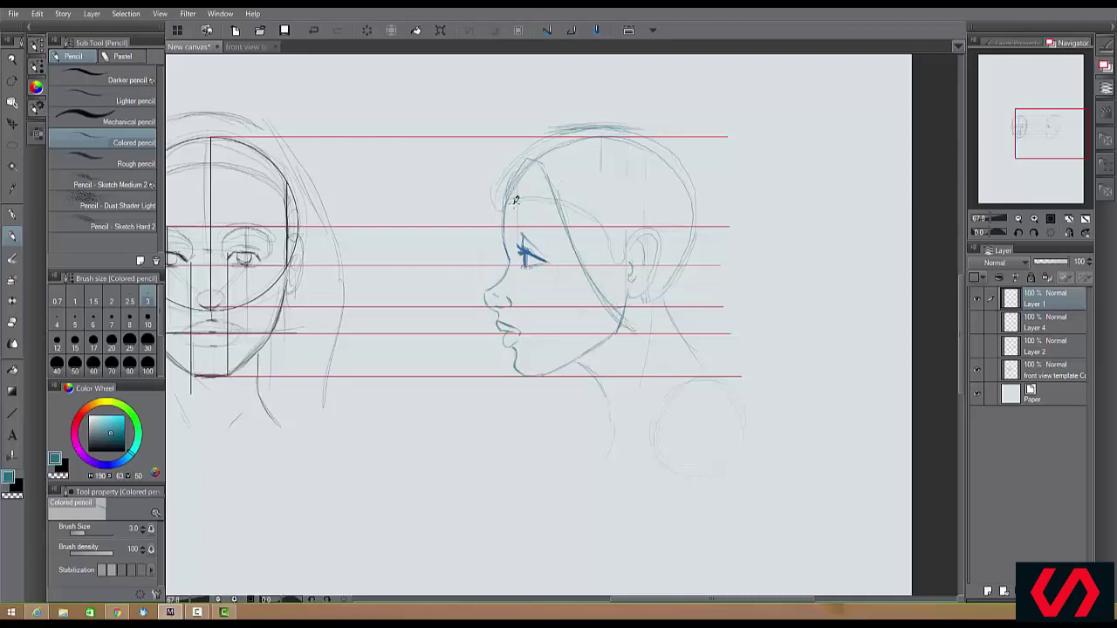
mouse_move(519, 200)
left_mouse_down()
mouse_move(546, 185)
mouse_move(512, 159)
mouse_move(558, 152)
mouse_move(601, 274)
left_mouse_up()
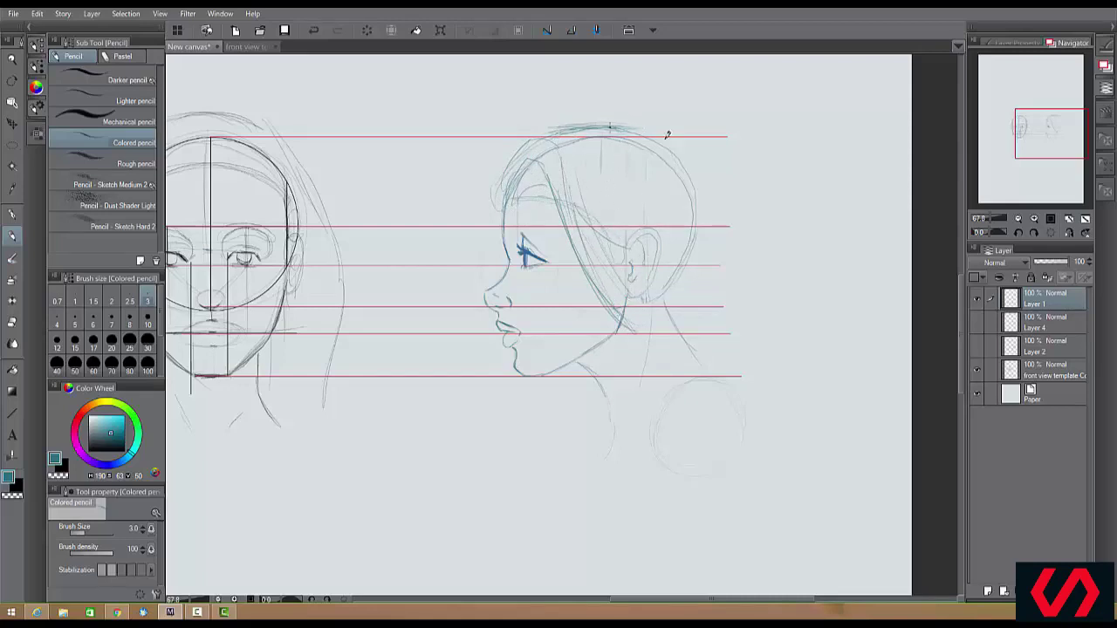
Sketch the hair's back outline from the crown to the shoulder, and long strands falling over the ear to the neck
left_click_drag(670, 139, 710, 207)
mouse_move(683, 157)
left_mouse_down()
mouse_move(714, 236)
mouse_move(709, 207)
mouse_move(714, 314)
mouse_move(713, 251)
mouse_move(742, 379)
mouse_move(761, 400)
left_mouse_up()
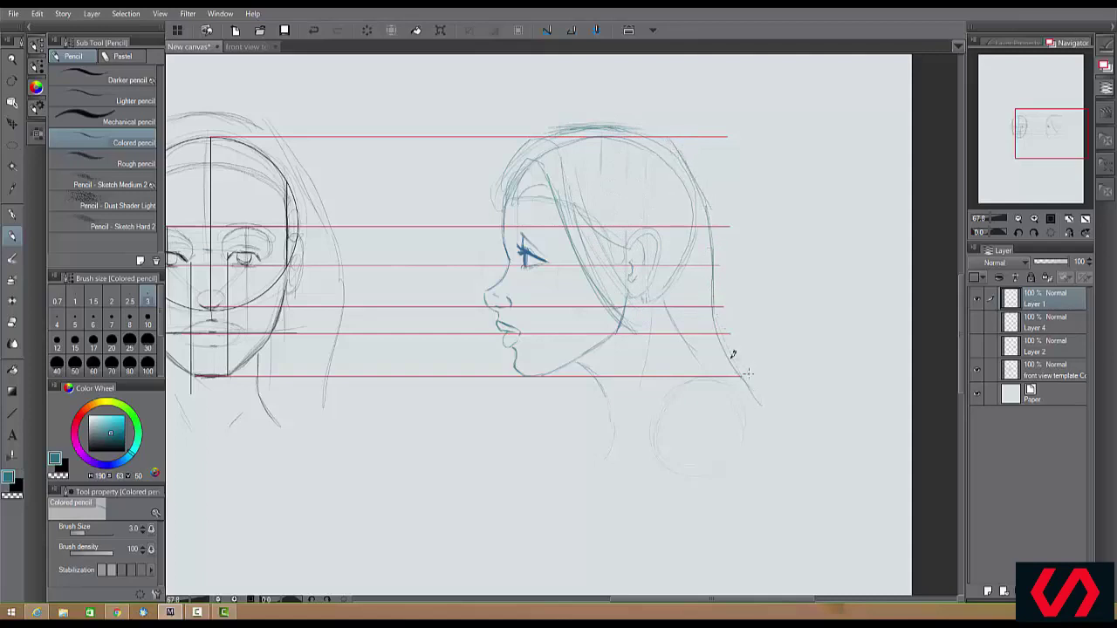
left_click_drag(641, 299, 636, 385)
mouse_move(561, 162)
left_mouse_down()
mouse_move(596, 263)
mouse_move(640, 335)
mouse_move(641, 370)
left_mouse_up()
left_click_drag(602, 185, 635, 387)
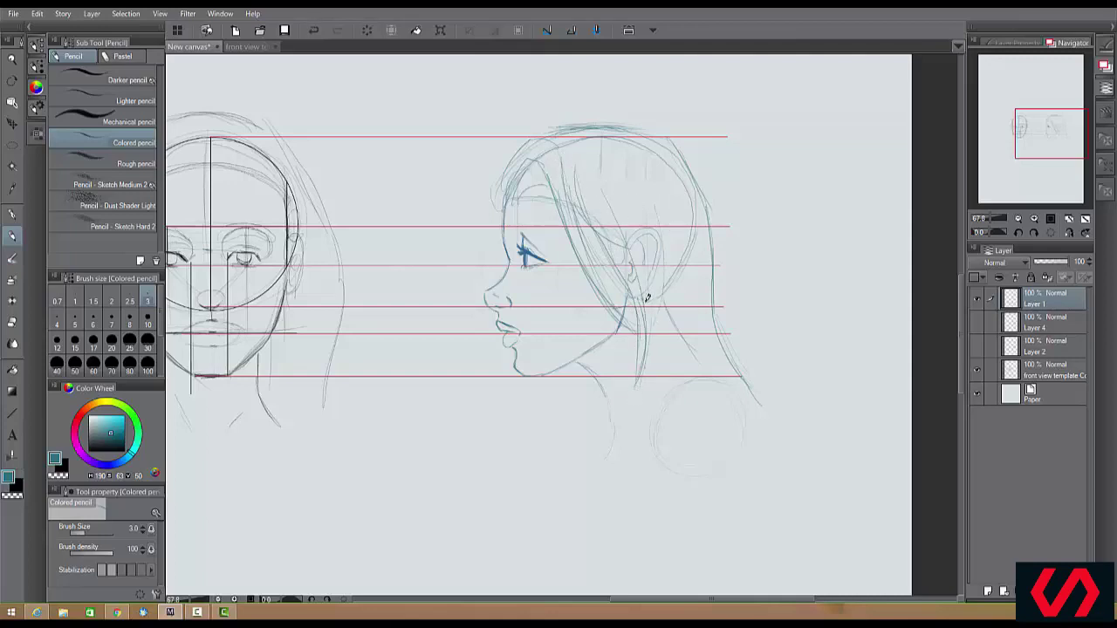
Extend the hair strands below the ear to shoulder length and finish them with ragged tips
left_click_drag(650, 306, 614, 436)
mouse_move(666, 340)
left_mouse_down()
mouse_move(692, 417)
mouse_move(658, 394)
mouse_move(651, 420)
mouse_move(670, 445)
left_mouse_up()
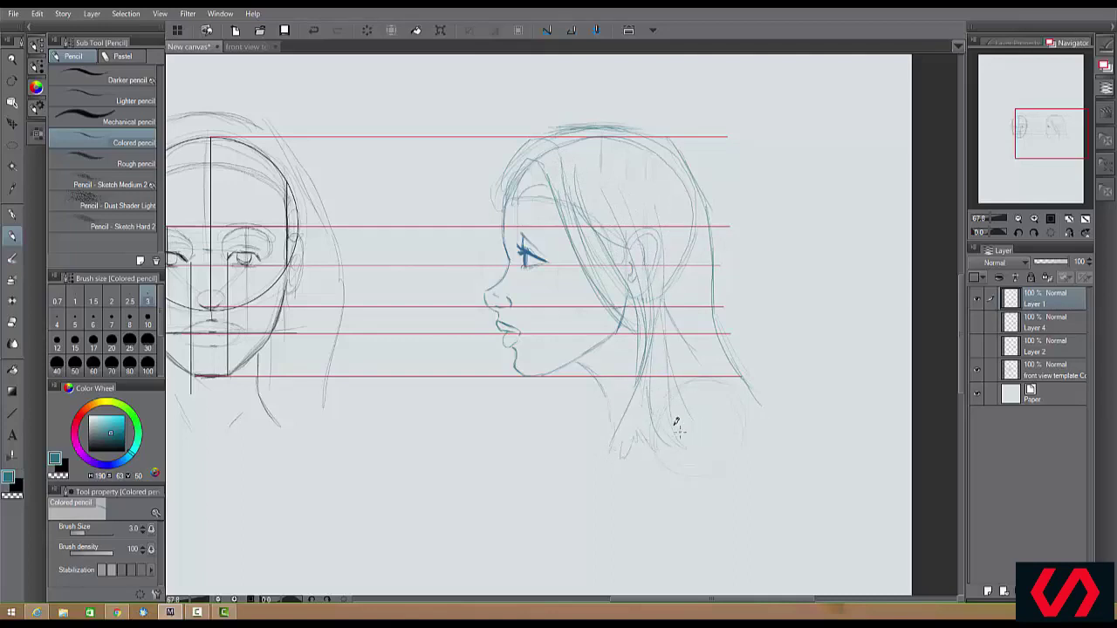
left_click_drag(680, 432, 700, 450)
mouse_move(716, 325)
left_mouse_down()
mouse_move(782, 425)
mouse_move(753, 433)
left_mouse_up()
Sketch a loose tuft of hair in front of the forehead and short strands filling the parting above the hairline
mouse_move(503, 164)
left_mouse_down()
mouse_move(490, 157)
mouse_move(485, 202)
left_mouse_up()
mouse_move(492, 161)
left_mouse_down()
mouse_move(486, 191)
mouse_move(505, 168)
left_mouse_up()
mouse_move(489, 160)
left_mouse_down()
mouse_move(488, 205)
mouse_move(506, 191)
mouse_move(489, 194)
mouse_move(505, 258)
left_mouse_up()
left_click_drag(496, 192, 499, 210)
left_click_drag(492, 190, 501, 215)
mouse_move(506, 164)
left_mouse_down()
mouse_move(504, 199)
mouse_move(513, 163)
mouse_move(510, 198)
mouse_move(545, 171)
mouse_move(527, 194)
mouse_move(566, 200)
left_mouse_up()
left_click_drag(539, 157, 562, 208)
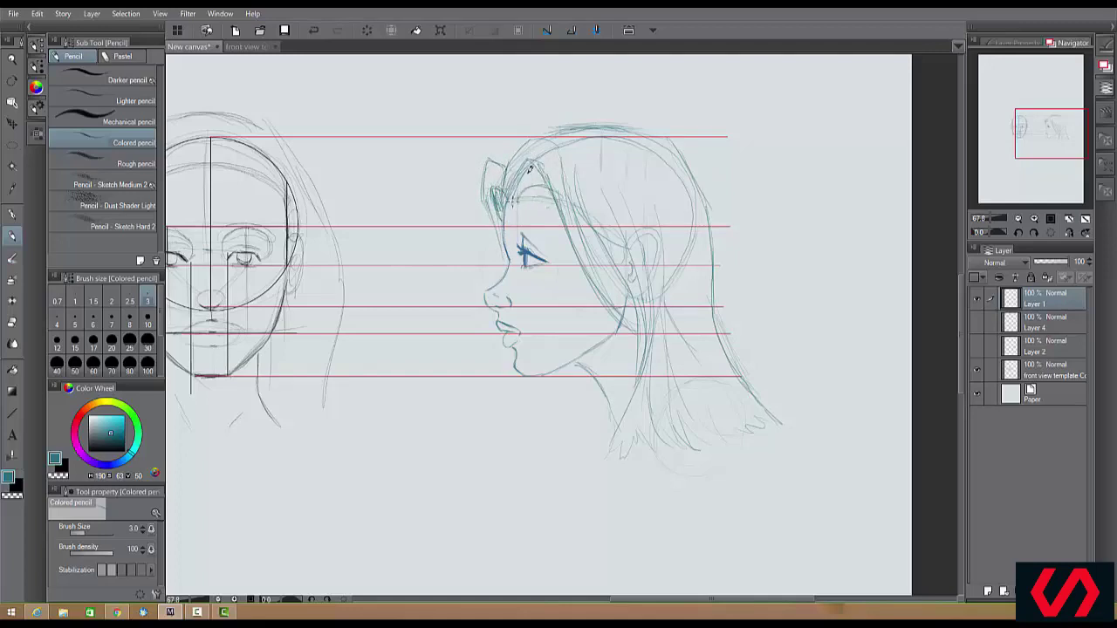
mouse_move(528, 168)
left_mouse_down()
mouse_move(522, 194)
mouse_move(542, 189)
left_mouse_up()
Prepare for inking with Layer 1 at 62% opacity, an empty layer above it, and the G-pen at size 5
key("ctrl+minus")
key("ctrl+minus")
key("ctrl+plus")
key("ctrl+plus")
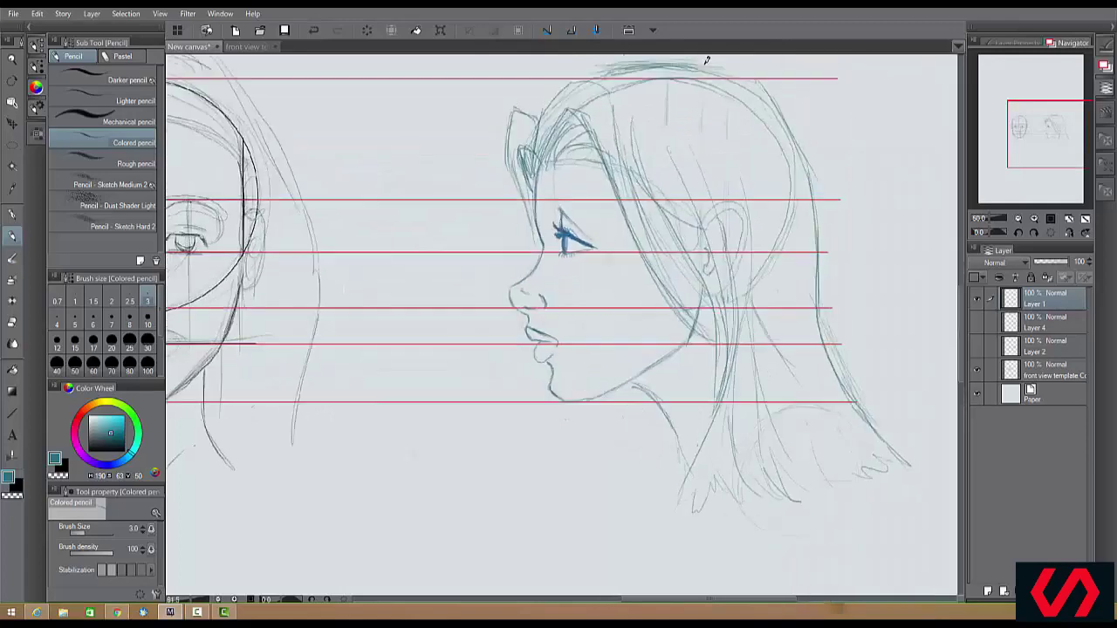
scroll(707, 59, "down", 3)
scroll(706, 60, "up", 1)
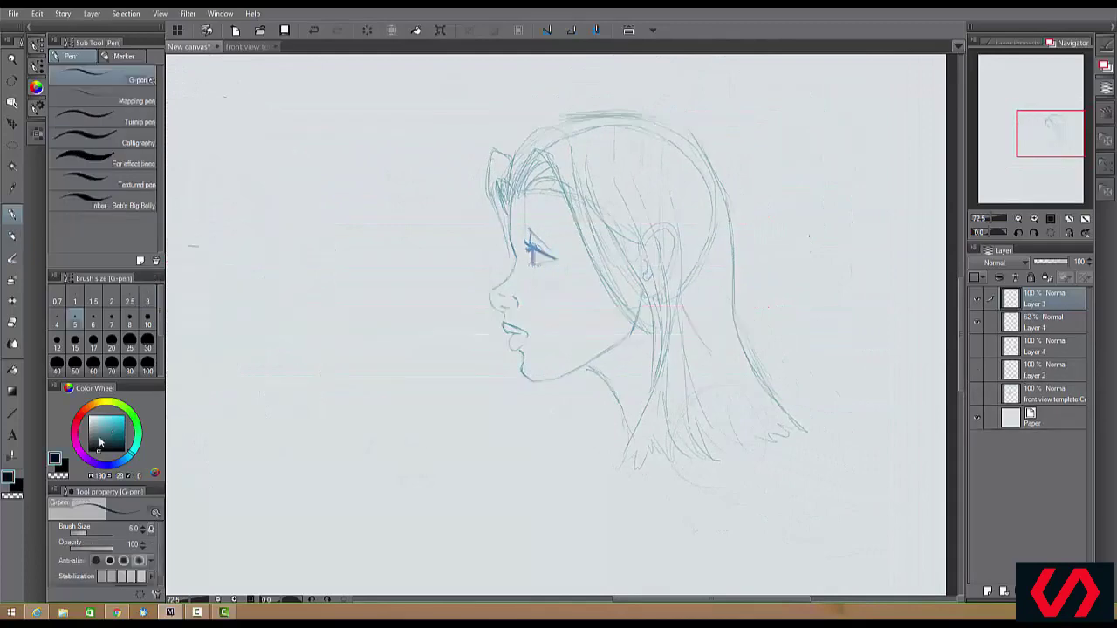
Ink the eye in black on the new layer, with the eyelid crease, thick upper lashes, iris and lower lid
scroll(558, 323, "up", 3)
mouse_move(535, 201)
left_mouse_down()
mouse_move(529, 237)
mouse_move(545, 253)
mouse_move(599, 230)
mouse_move(538, 209)
mouse_move(535, 222)
mouse_move(596, 230)
left_mouse_up()
left_click_drag(532, 151, 534, 187)
mouse_move(527, 138)
left_mouse_down()
mouse_move(600, 210)
mouse_move(515, 199)
mouse_move(513, 188)
left_mouse_up()
left_click_drag(538, 201, 527, 180)
mouse_move(534, 204)
left_mouse_down()
mouse_move(579, 214)
mouse_move(546, 202)
mouse_move(599, 225)
left_mouse_up()
mouse_move(539, 200)
left_mouse_down()
mouse_move(532, 178)
mouse_move(604, 222)
left_mouse_up()
left_click_drag(534, 228, 527, 249)
mouse_move(544, 238)
left_mouse_down()
mouse_move(549, 250)
mouse_move(593, 230)
mouse_move(532, 242)
left_mouse_up()
Ink the profile from the forehead around the nose to the upper lip, with the nostril and small nose shading lines
mouse_move(471, 110)
left_mouse_down()
mouse_move(494, 224)
mouse_move(415, 314)
mouse_move(459, 380)
mouse_move(457, 399)
left_mouse_up()
left_click_drag(445, 361, 479, 368)
left_click_drag(442, 322, 463, 330)
mouse_move(450, 322)
left_mouse_down()
mouse_move(477, 332)
mouse_move(493, 364)
left_mouse_up()
left_click_drag(512, 264, 507, 285)
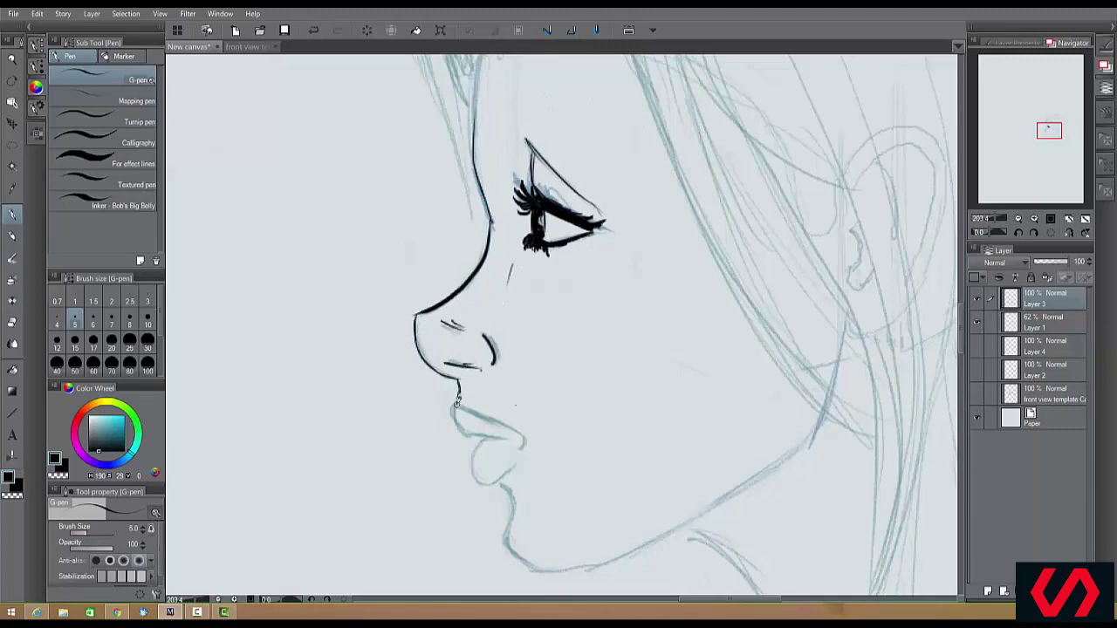
Ink both lips, the chin curve and the jawline up to below the ear
mouse_move(456, 404)
left_mouse_down()
mouse_move(470, 435)
mouse_move(506, 440)
left_mouse_up()
left_click_drag(522, 436, 521, 449)
left_click_drag(457, 407, 524, 438)
mouse_move(481, 443)
left_mouse_down()
mouse_move(474, 466)
mouse_move(499, 482)
left_mouse_up()
mouse_move(500, 485)
left_mouse_down()
mouse_move(511, 524)
mouse_move(582, 569)
left_mouse_up()
mouse_move(845, 330)
left_mouse_down()
mouse_move(819, 414)
mouse_move(566, 569)
left_mouse_up()
Ink the front of the neck and add short shading hatches beneath the jaw
left_click_drag(734, 463, 576, 283)
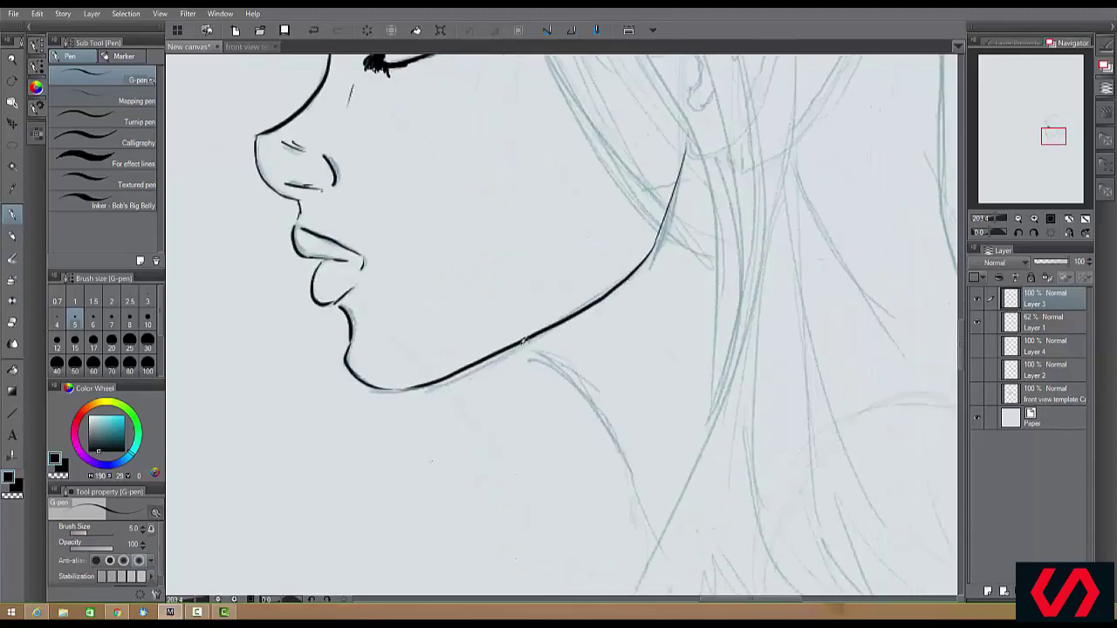
left_click_drag(504, 351, 637, 504)
left_click_drag(601, 305, 554, 366)
left_click_drag(531, 337, 522, 358)
left_click_drag(537, 334, 528, 356)
left_click_drag(545, 331, 534, 358)
left_click_drag(553, 328, 548, 361)
left_click_drag(578, 315, 573, 338)
Ink the long hair strands that fall from behind the jaw corner along the neck
left_click_drag(691, 283, 660, 473)
mouse_move(701, 155)
left_mouse_down()
mouse_move(693, 462)
mouse_move(735, 328)
left_mouse_up()
left_click_drag(731, 164, 698, 445)
left_click_drag(764, 171, 679, 507)
Ink the tuft of hair in front of the forehead with its inner strands and the short jagged hairline
mouse_move(729, 147)
left_mouse_down()
mouse_move(690, 372)
mouse_move(852, 212)
left_mouse_up()
left_click_drag(368, 108, 390, 218)
left_click_drag(368, 107, 407, 157)
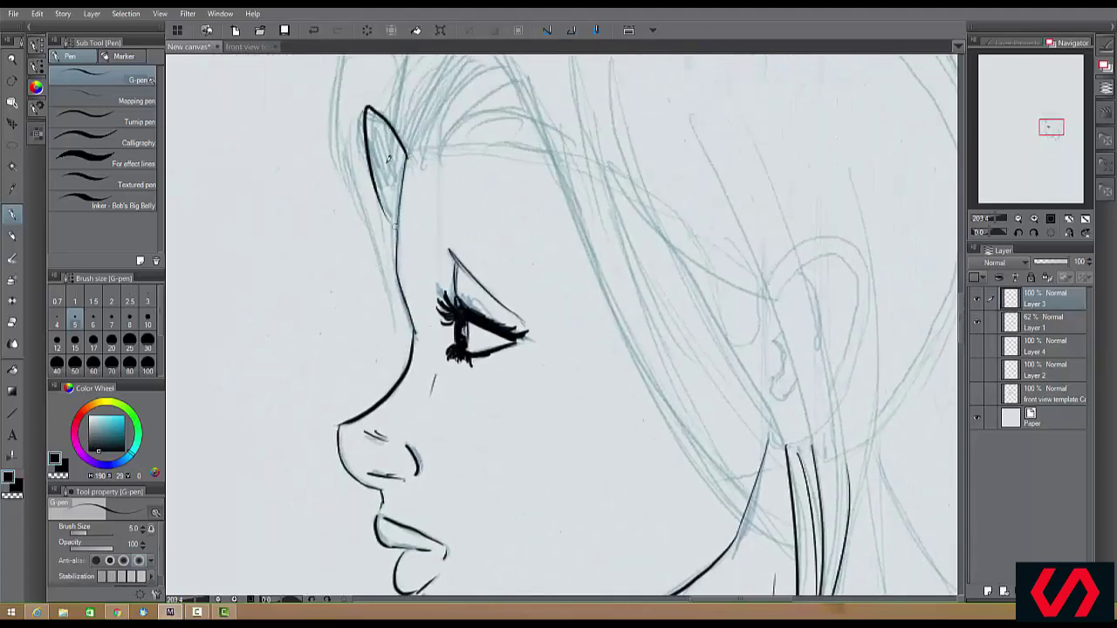
left_click_drag(341, 79, 366, 342)
left_click_drag(376, 228, 353, 363)
left_click_drag(386, 288, 372, 349)
left_click_drag(386, 254, 406, 366)
left_click_drag(370, 144, 403, 180)
mouse_move(382, 178)
left_mouse_down()
mouse_move(400, 211)
mouse_move(396, 182)
mouse_move(424, 182)
left_mouse_up()
Ink the large front lock rising over the forehead and sweeping past the cheek to the jaw corner
scroll(351, 230, "down", 3)
mouse_move(385, 185)
left_mouse_down()
mouse_move(414, 128)
mouse_move(591, 389)
left_mouse_up()
left_click_drag(467, 175, 558, 339)
left_click_drag(384, 131, 560, 333)
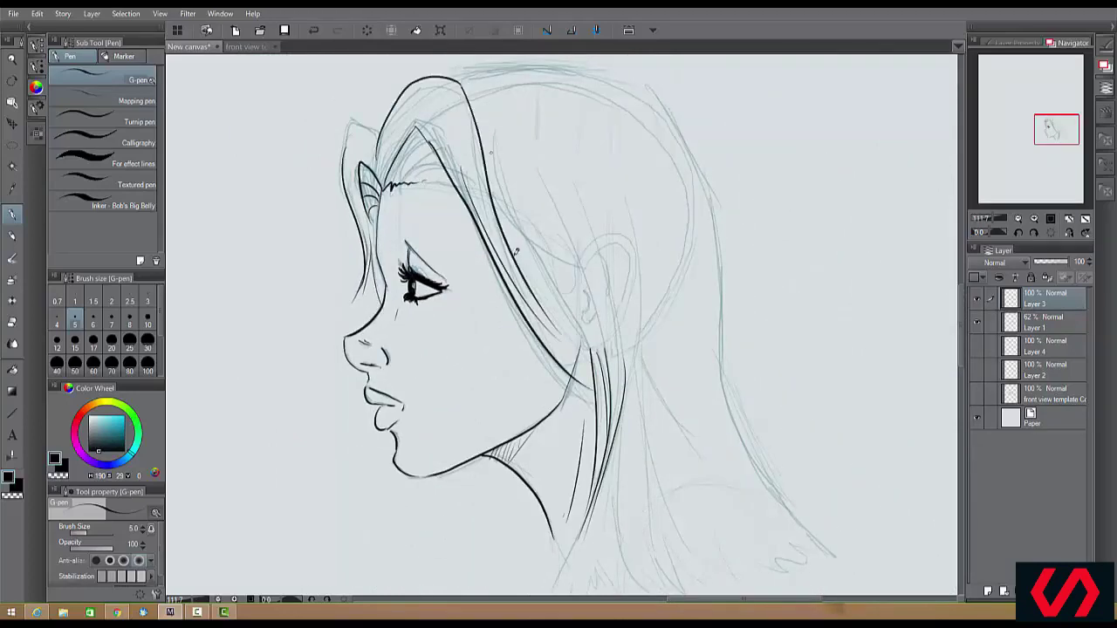
Ink long flowing strands across the side of the head, covering the ear down toward the shoulder
left_click_drag(491, 152, 594, 355)
left_click_drag(511, 122, 597, 332)
mouse_move(536, 150)
left_mouse_down()
mouse_move(602, 413)
mouse_move(607, 295)
left_mouse_up()
left_click_drag(577, 144, 660, 493)
left_click_drag(599, 179, 636, 372)
left_click_drag(600, 105, 670, 286)
left_click_drag(624, 122, 680, 437)
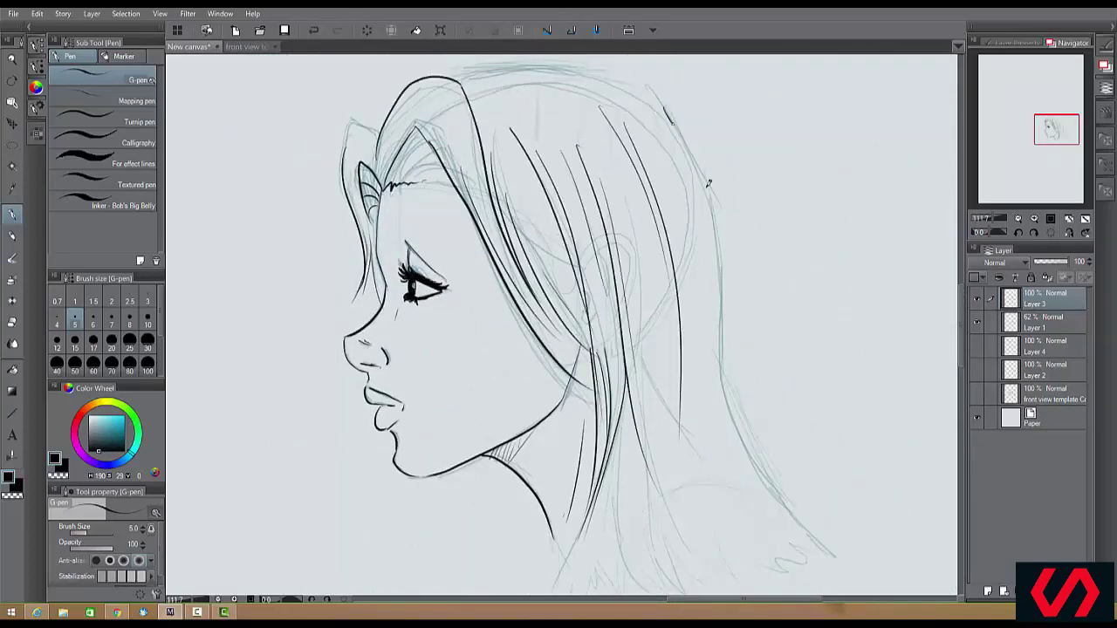
Ink the back outline of the hair from the crown to the shoulder, with long strands inside it
left_click_drag(664, 106, 723, 412)
left_click_drag(715, 214, 778, 503)
left_click_drag(692, 242, 776, 537)
left_click_drag(624, 200, 651, 441)
left_click_drag(648, 258, 630, 526)
left_click_drag(693, 348, 671, 502)
Add loose ink strands beside the cheek, close the top of the forehead tuft, and line the hair inside the parting
left_click_drag(457, 185, 495, 387)
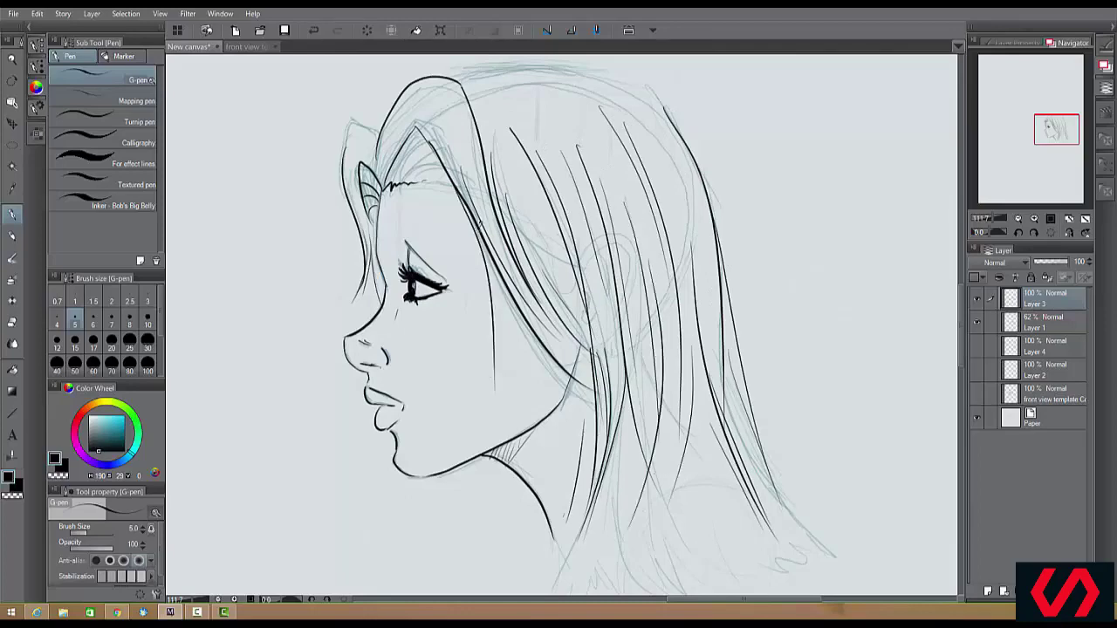
left_click_drag(476, 222, 493, 410)
mouse_move(504, 281)
left_mouse_down()
mouse_move(498, 332)
mouse_move(536, 383)
left_mouse_up()
left_click_drag(378, 131, 343, 150)
left_click_drag(395, 181, 421, 139)
mouse_move(411, 181)
left_mouse_down()
mouse_move(451, 179)
mouse_move(466, 249)
left_mouse_up()
left_click_drag(458, 198, 466, 246)
Ink another loose strand near the jaw and the ragged hair tips along the neck and shoulder
scroll(461, 141, "down", 3)
left_click_drag(510, 303, 557, 387)
left_click_drag(435, 350, 423, 428)
left_click_drag(436, 379, 425, 440)
left_click_drag(438, 393, 449, 399)
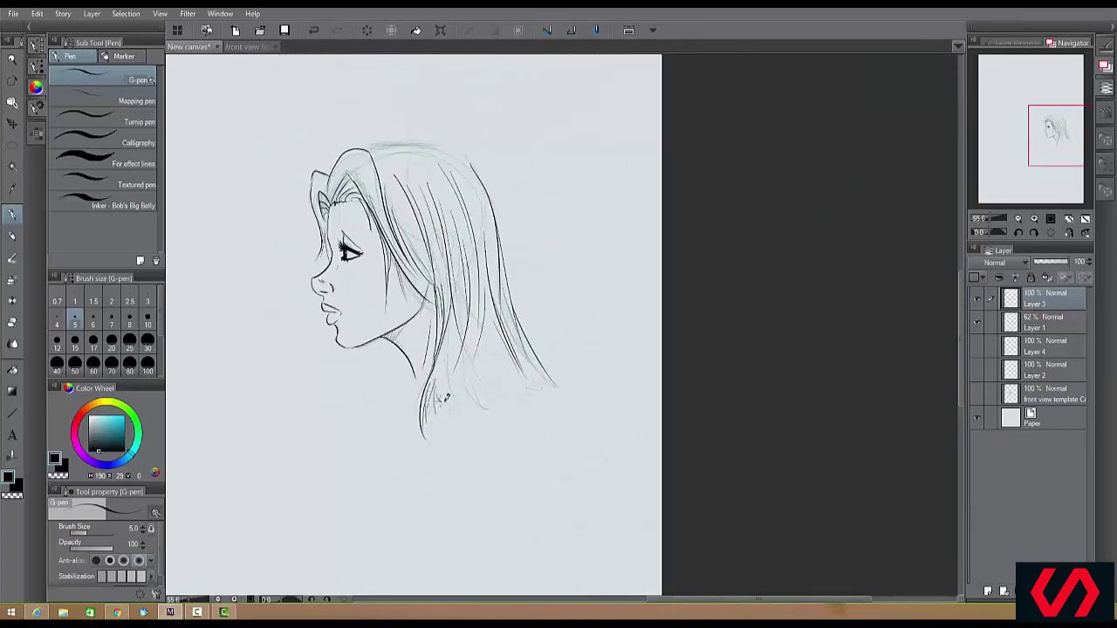
left_click_drag(459, 358, 456, 397)
left_click_drag(456, 372, 481, 412)
left_click_drag(464, 384, 489, 412)
left_click_drag(466, 360, 517, 397)
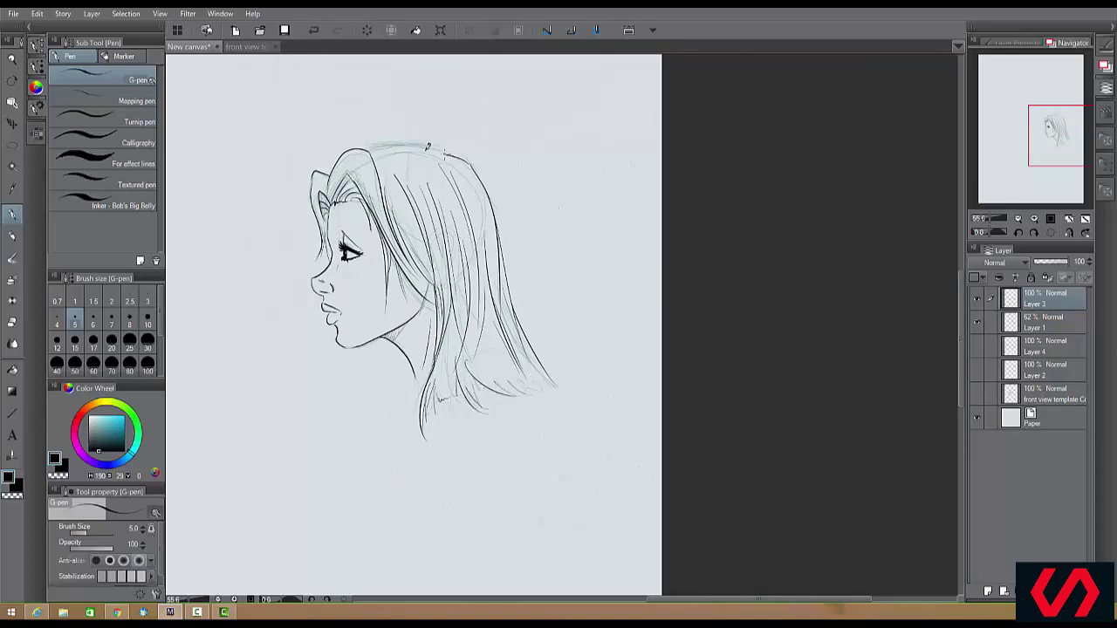
Hide the rough sketch on Layer 1 and examine the inked line art of the whole head
scroll(753, 296, "up", 2)
scroll(753, 297, "up", 1)
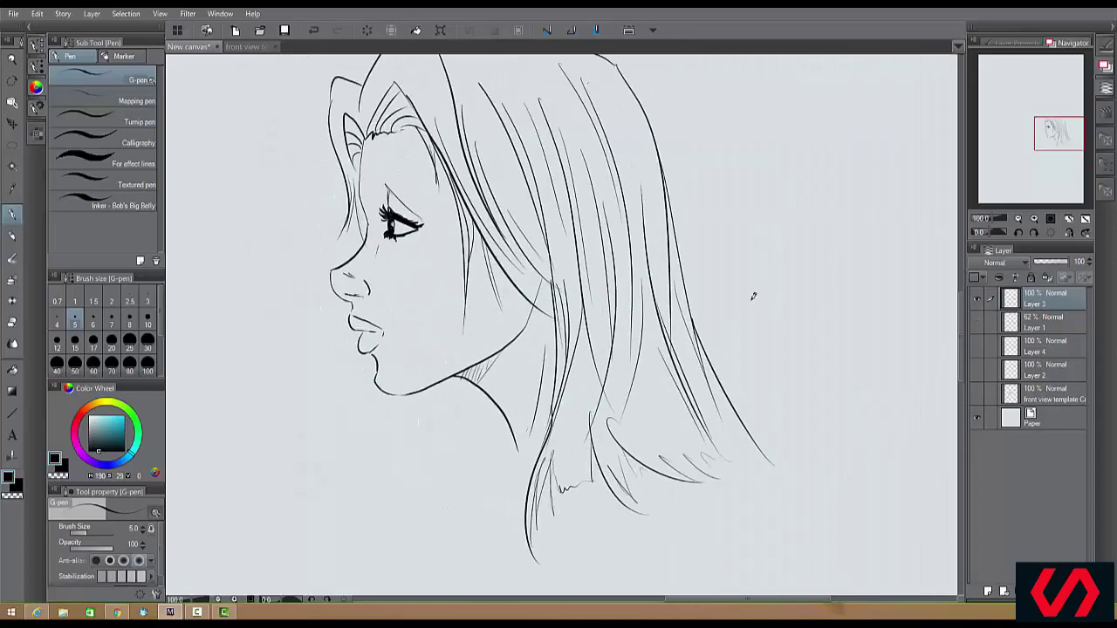
scroll(753, 297, "down", 2)
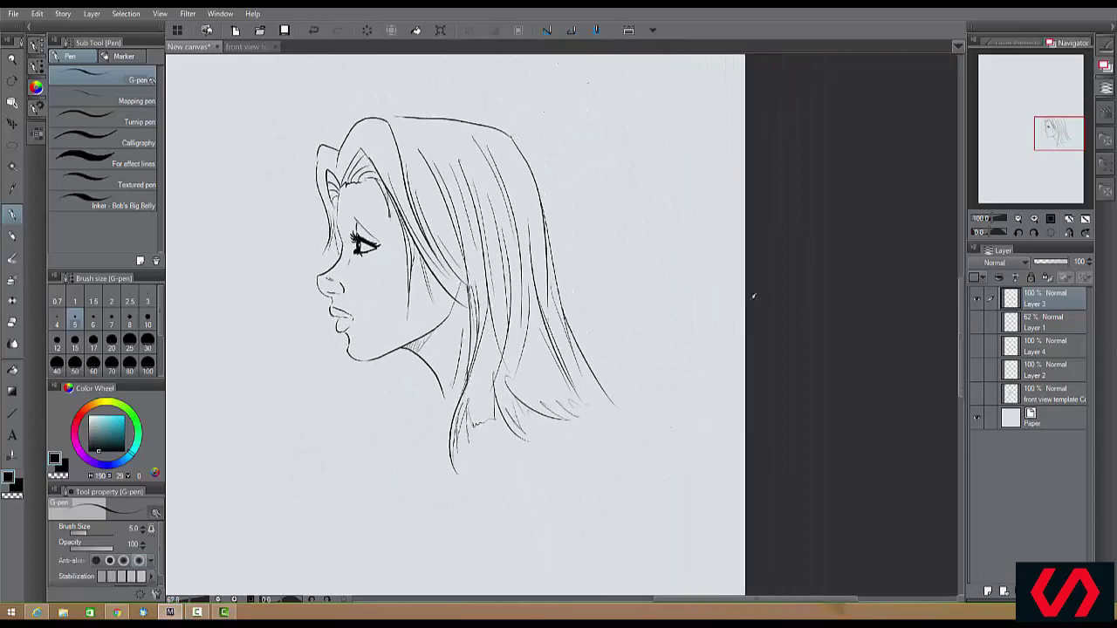